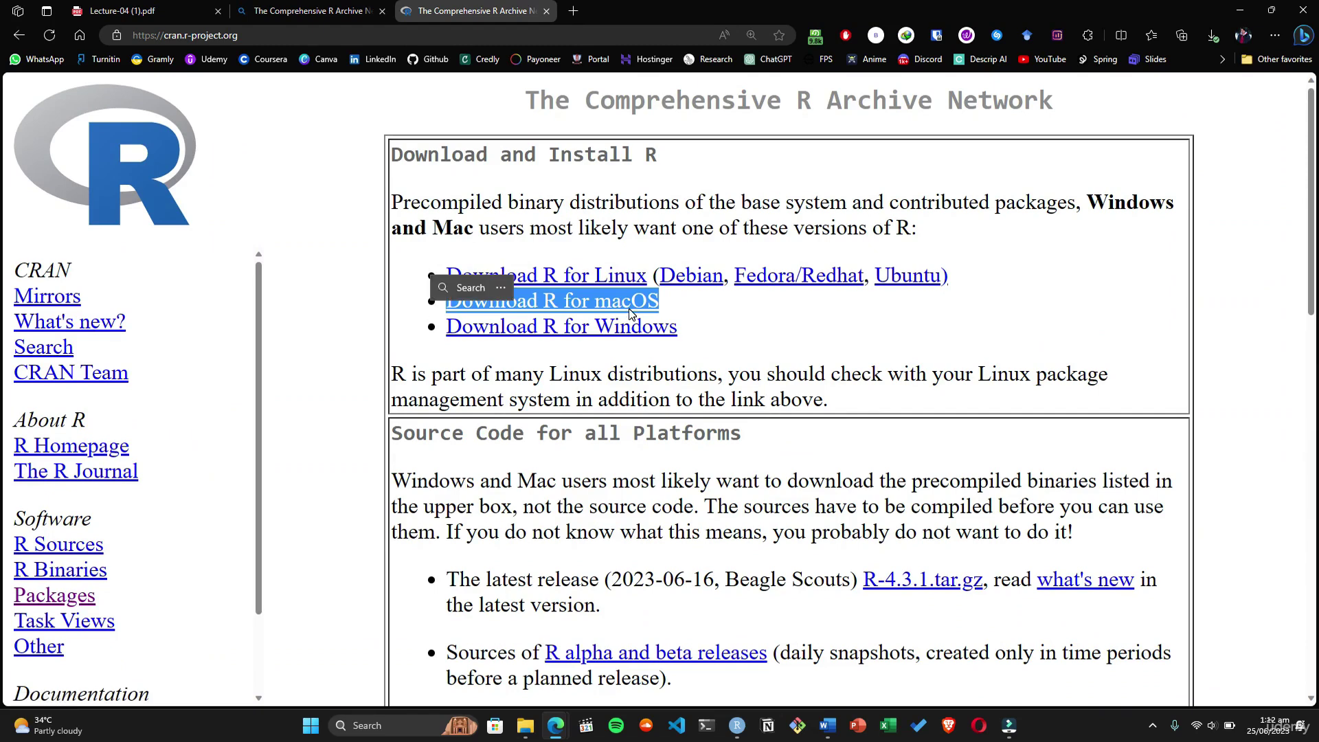
Step: Open the Download R for Windows page from the CRAN home page
click(694, 324)
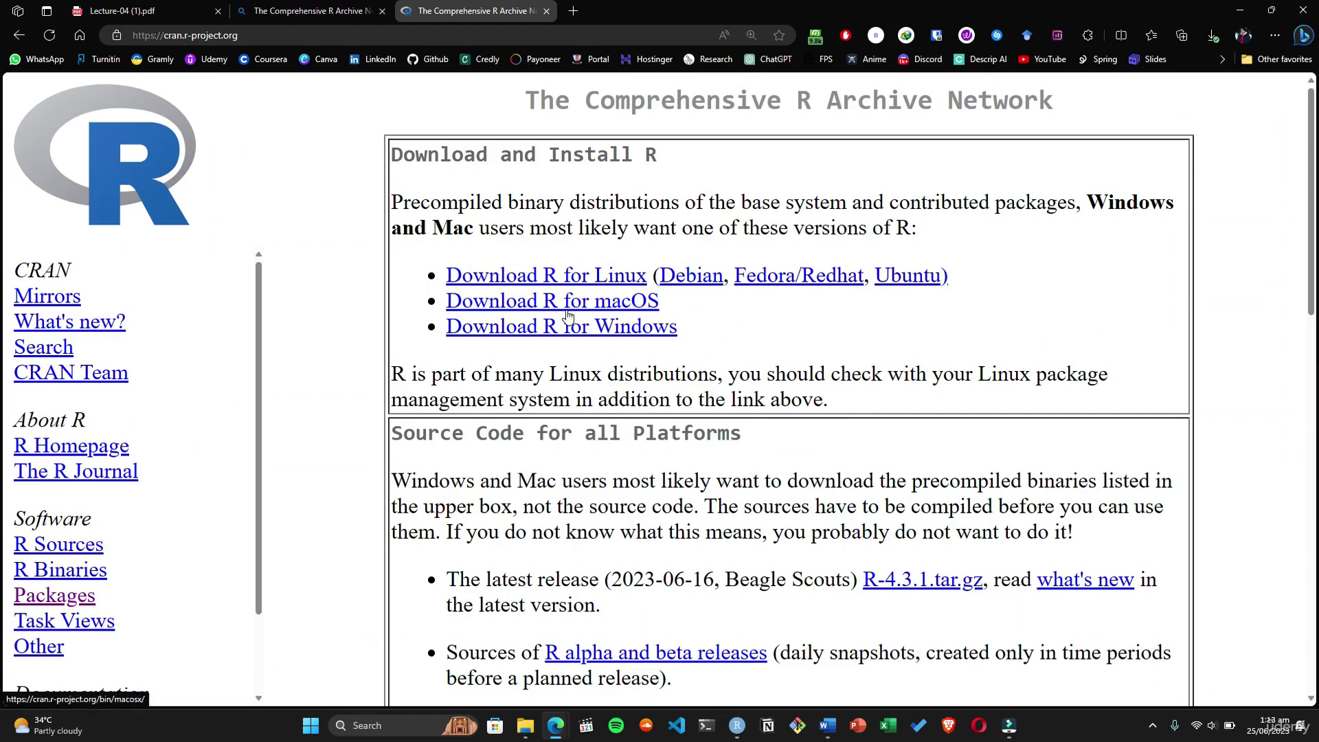
drag(522, 374, 511, 347)
drag(679, 328, 464, 329)
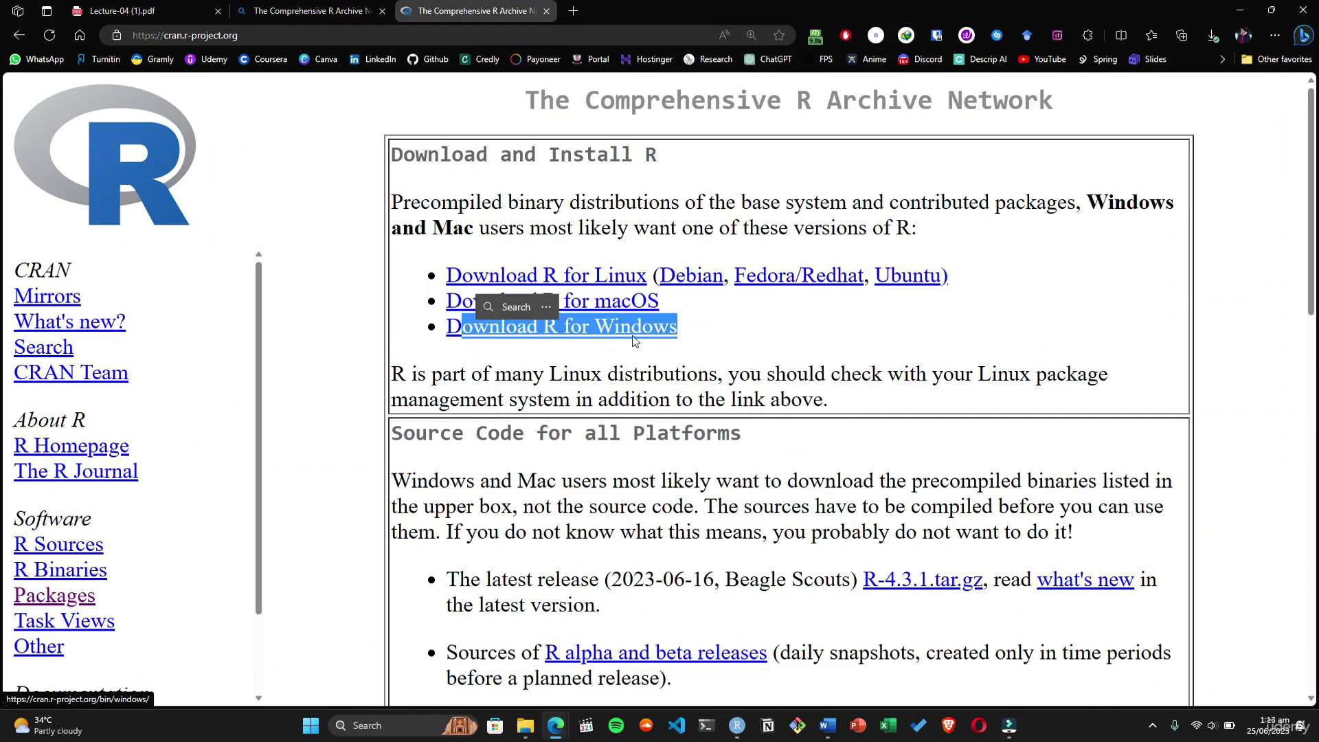
click(903, 329)
click(652, 334)
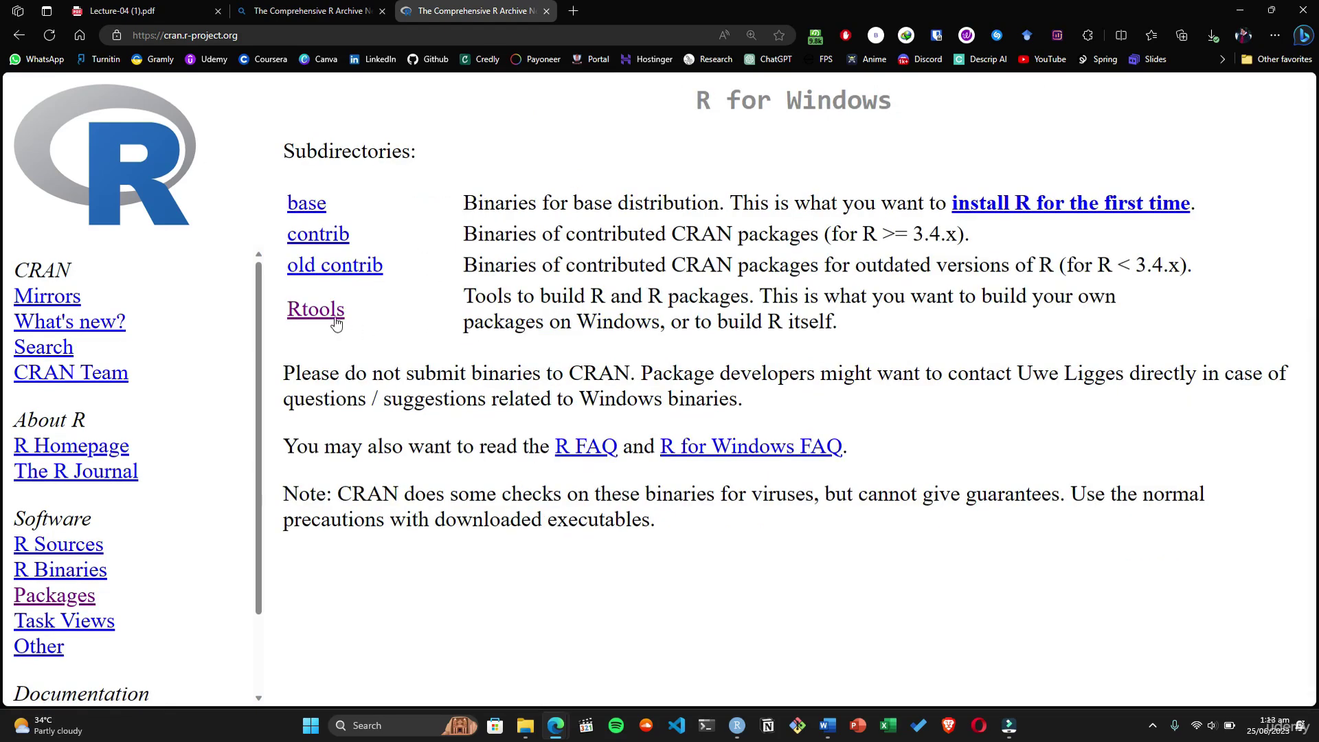
Step: Read the description of the base subdirectory for installing R for the first time
key(ctrl+minus)
key(ctrl+minus)
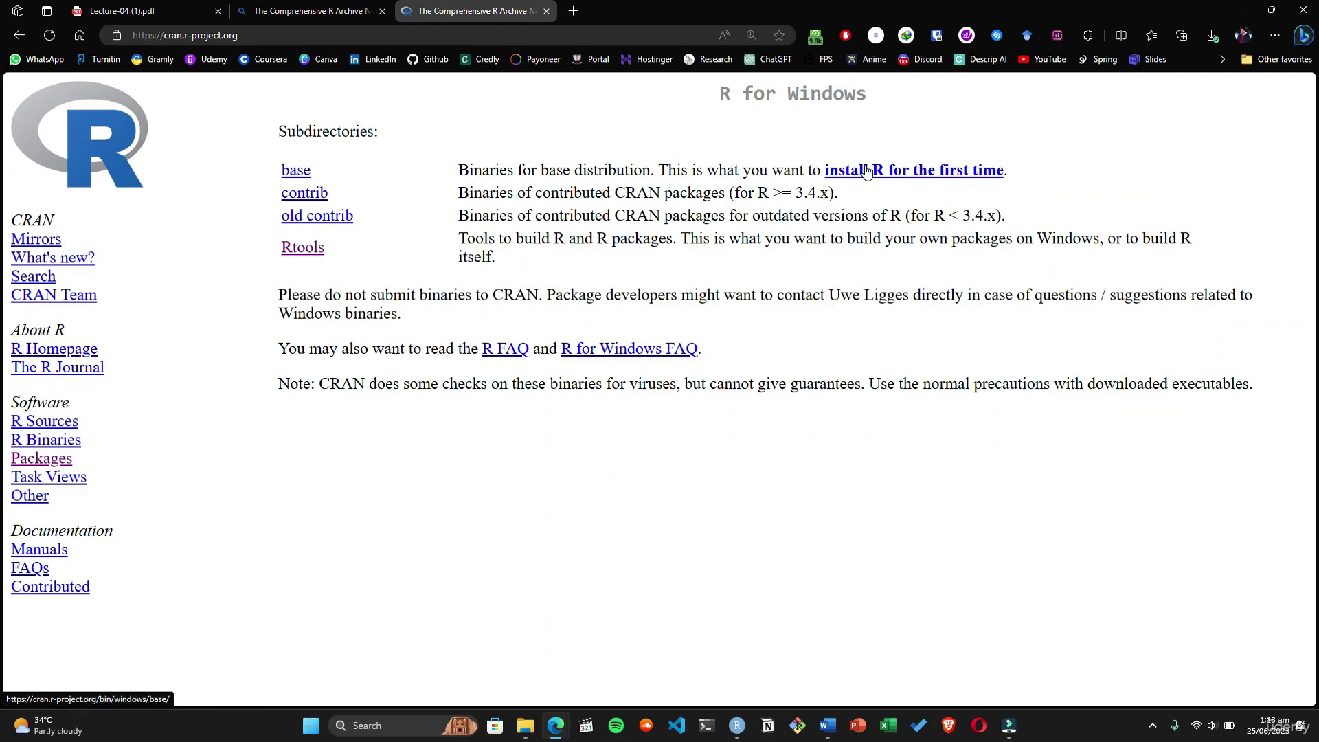
drag(689, 171, 1005, 169)
click(1014, 202)
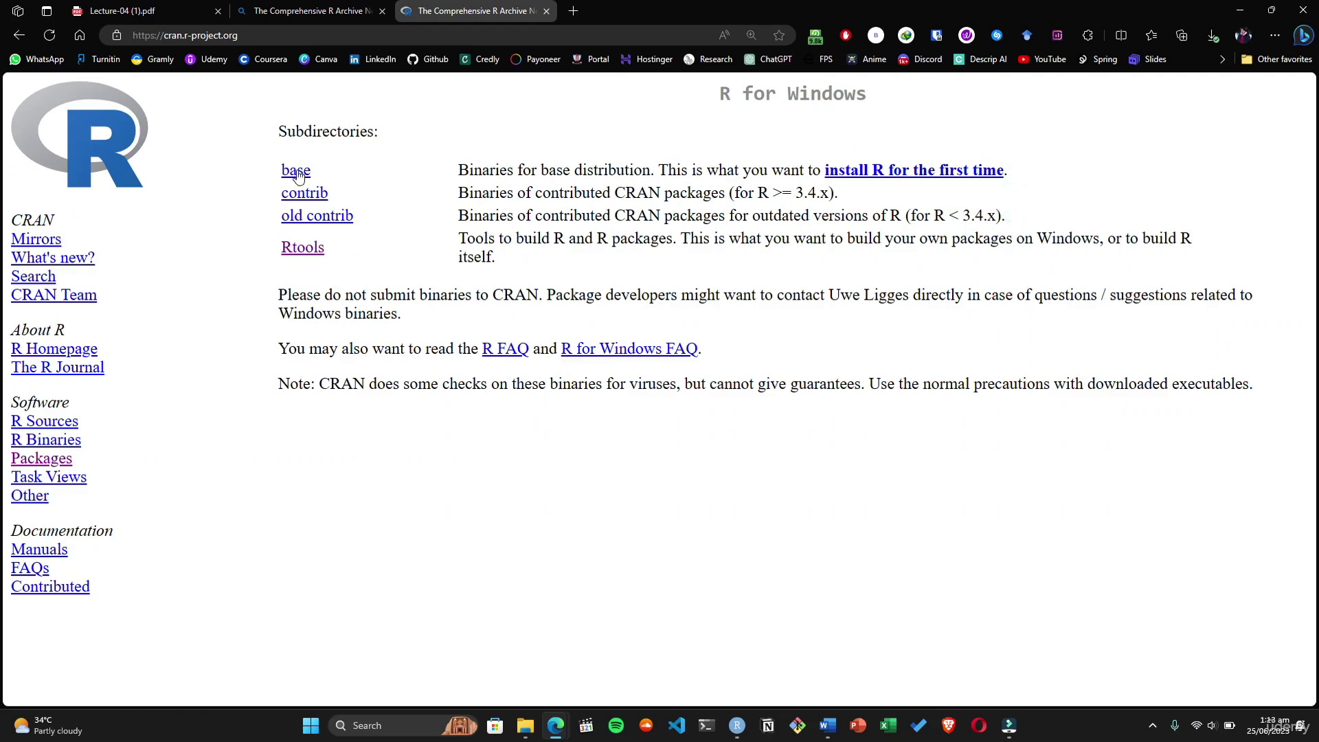
drag(264, 165, 877, 153)
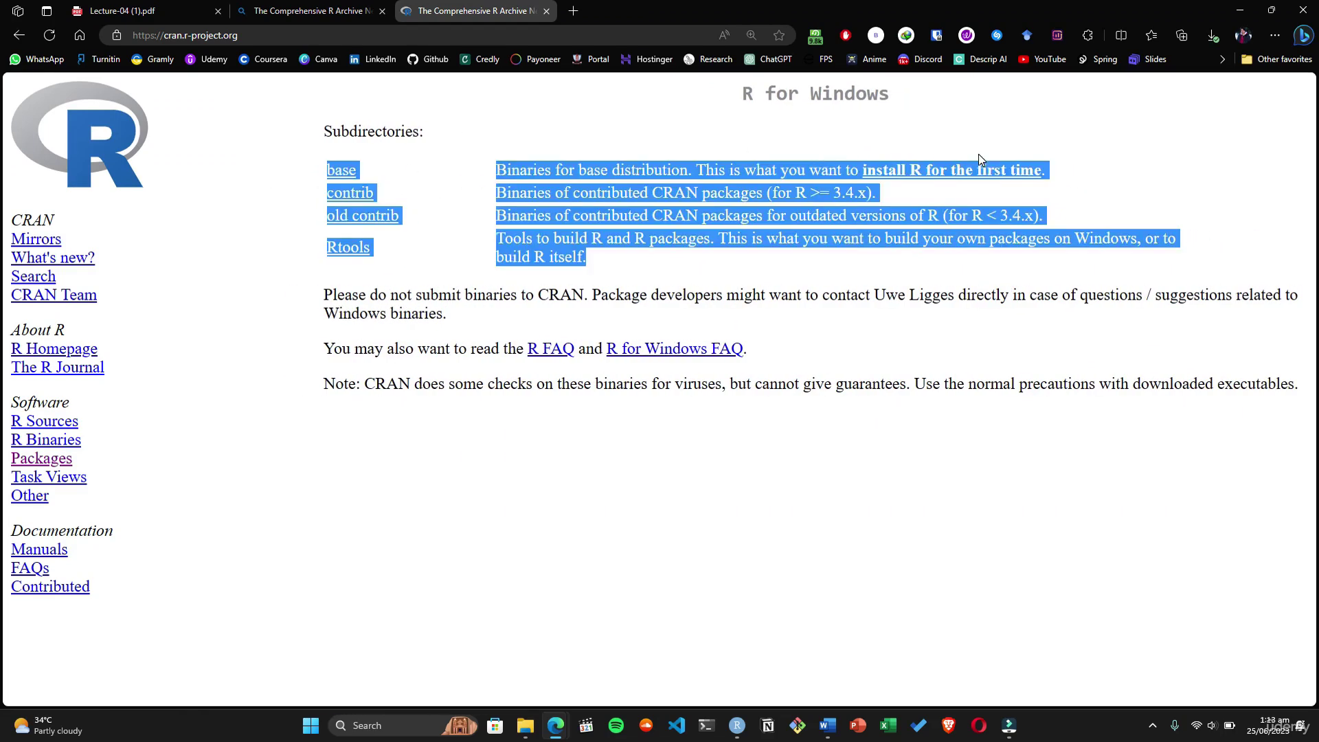
click(1097, 214)
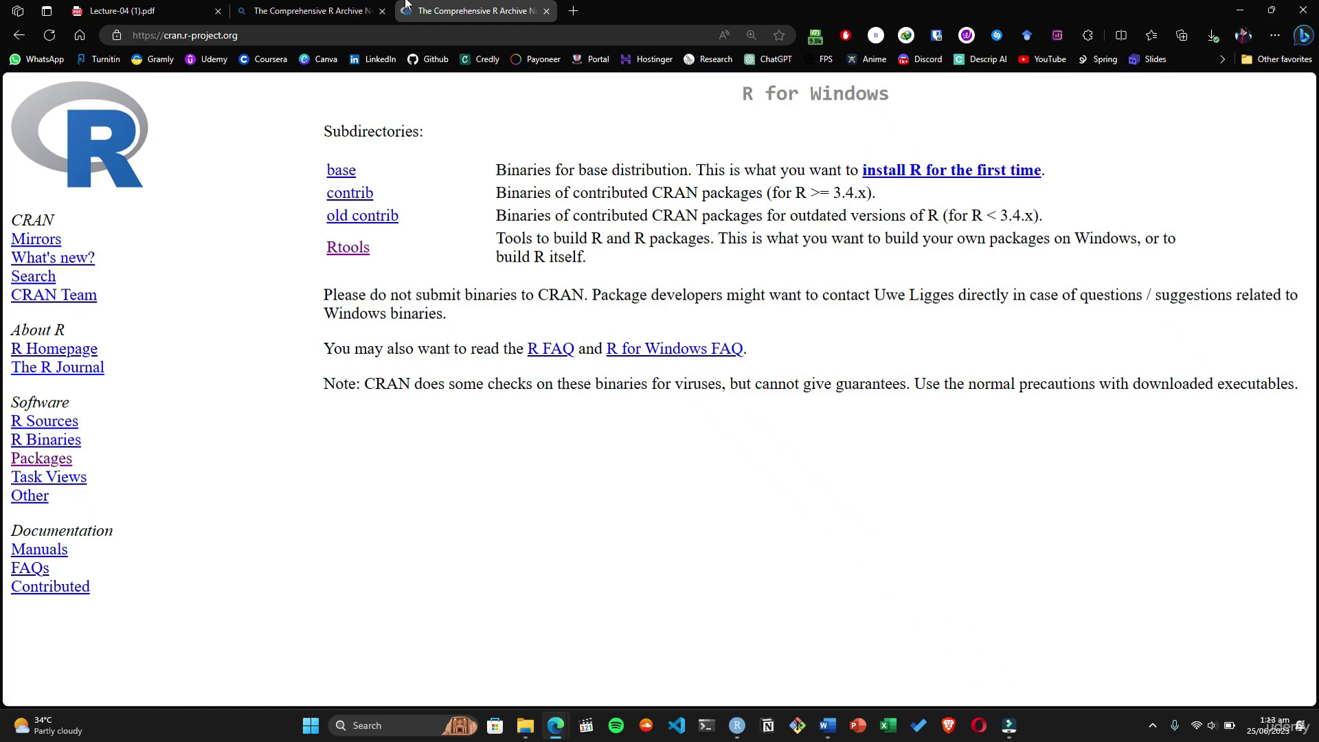
Step: Check the Installation slides on pages 5 and 6 of the lecture PDF and return to the R for Windows page
click(186, 10)
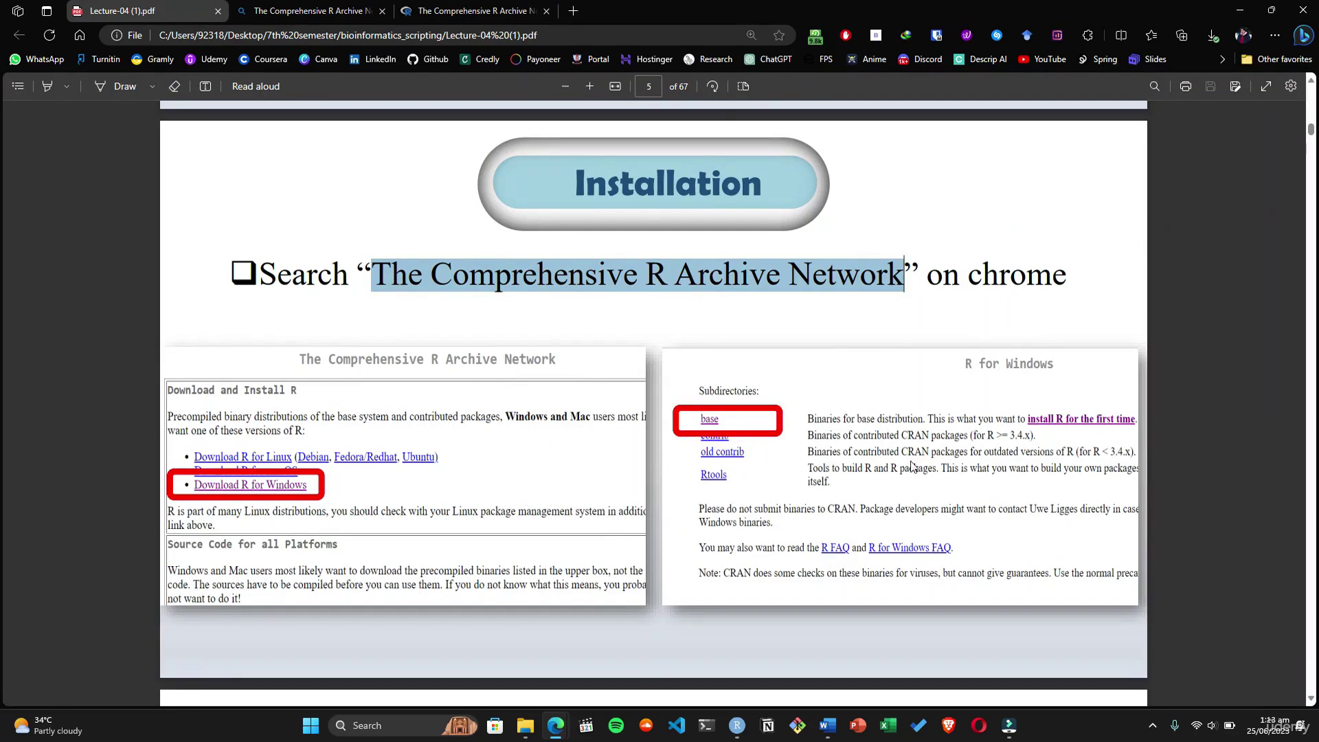
key(Page_Down)
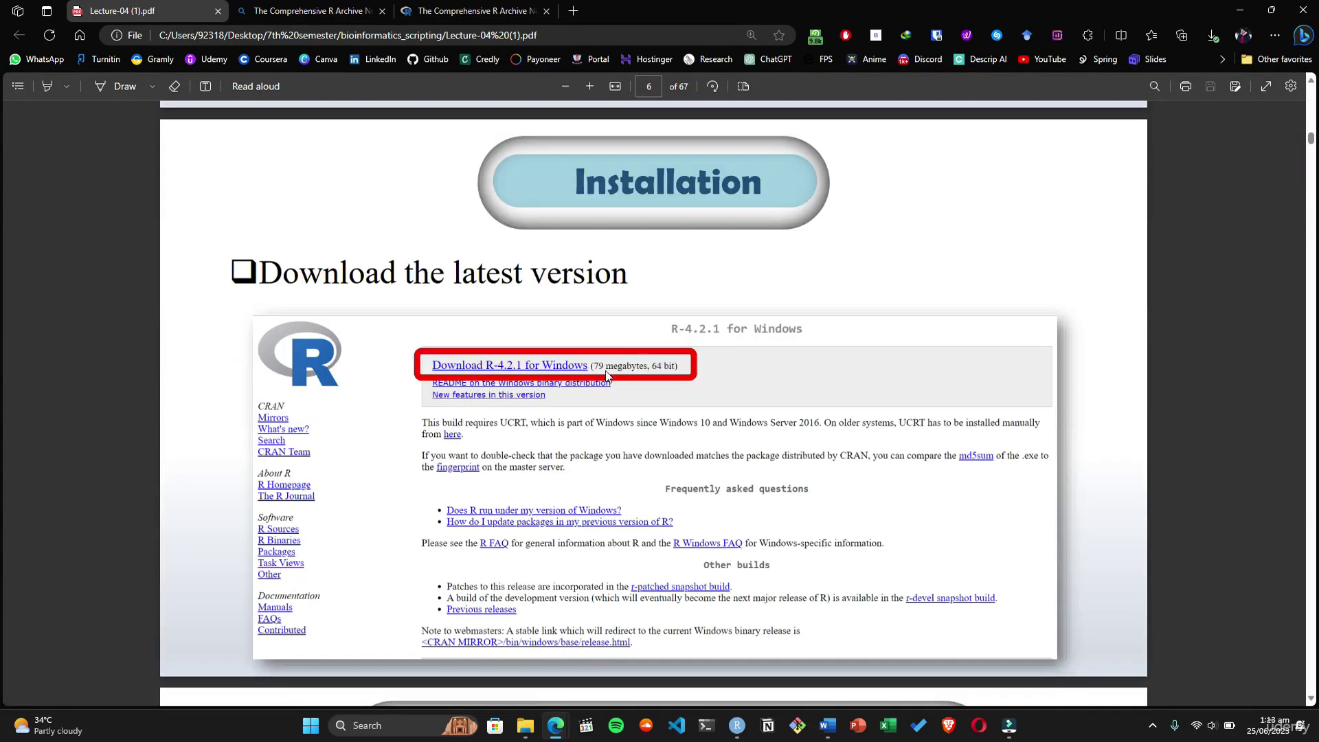
click(312, 11)
click(439, 12)
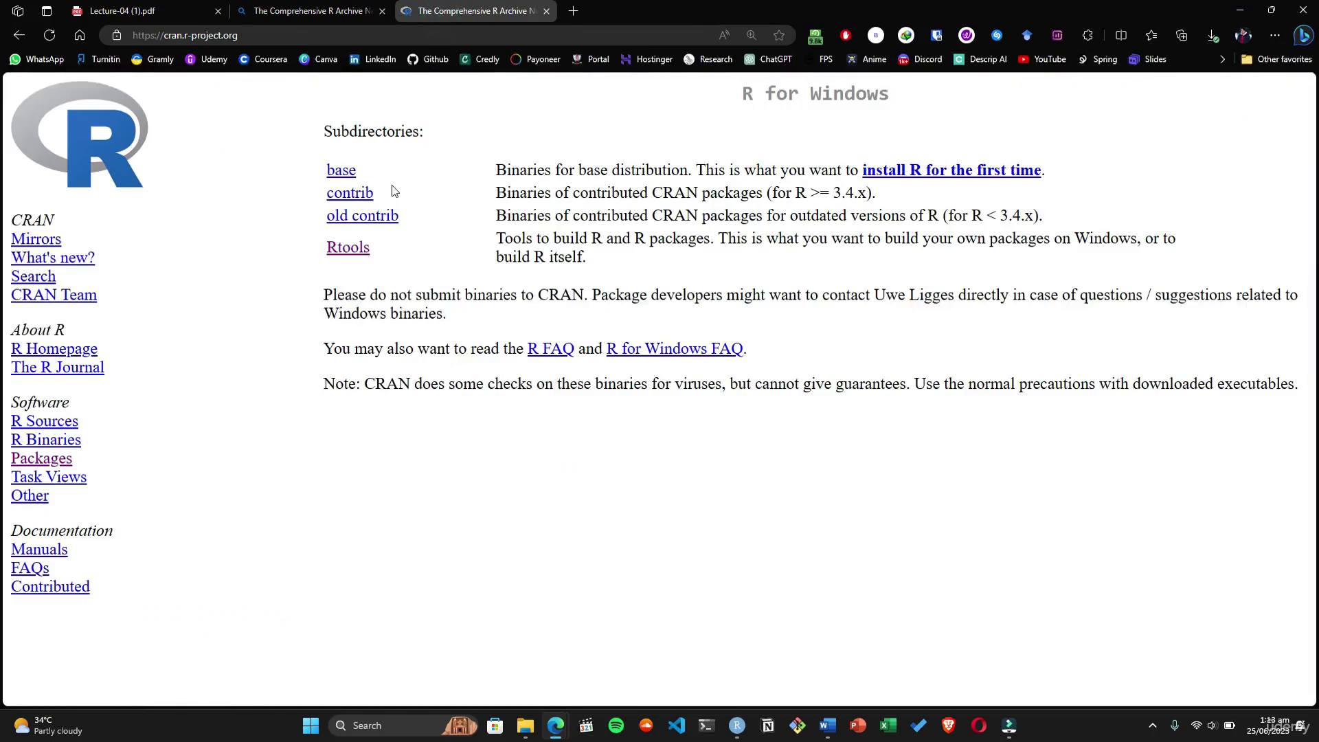
Step: Open the base distribution page and download the R-4.3.1 installer for Windows
click(355, 180)
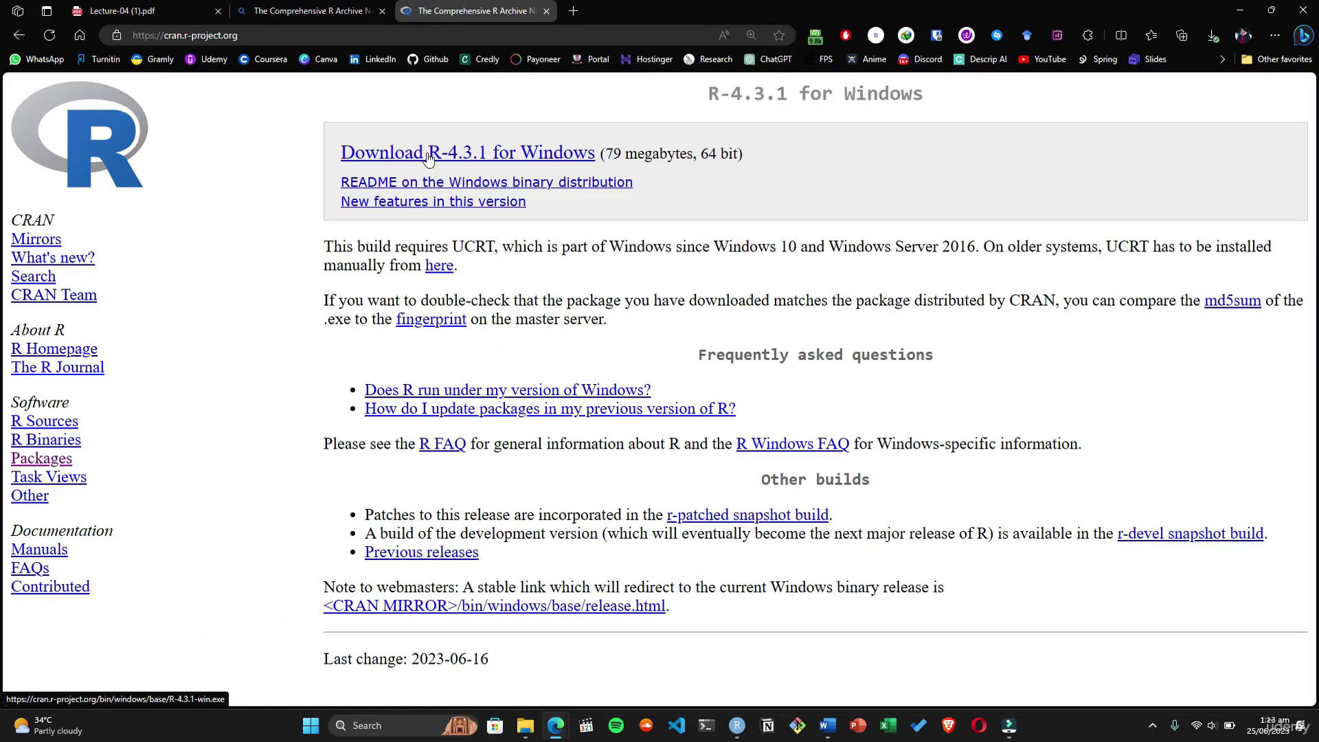
click(522, 164)
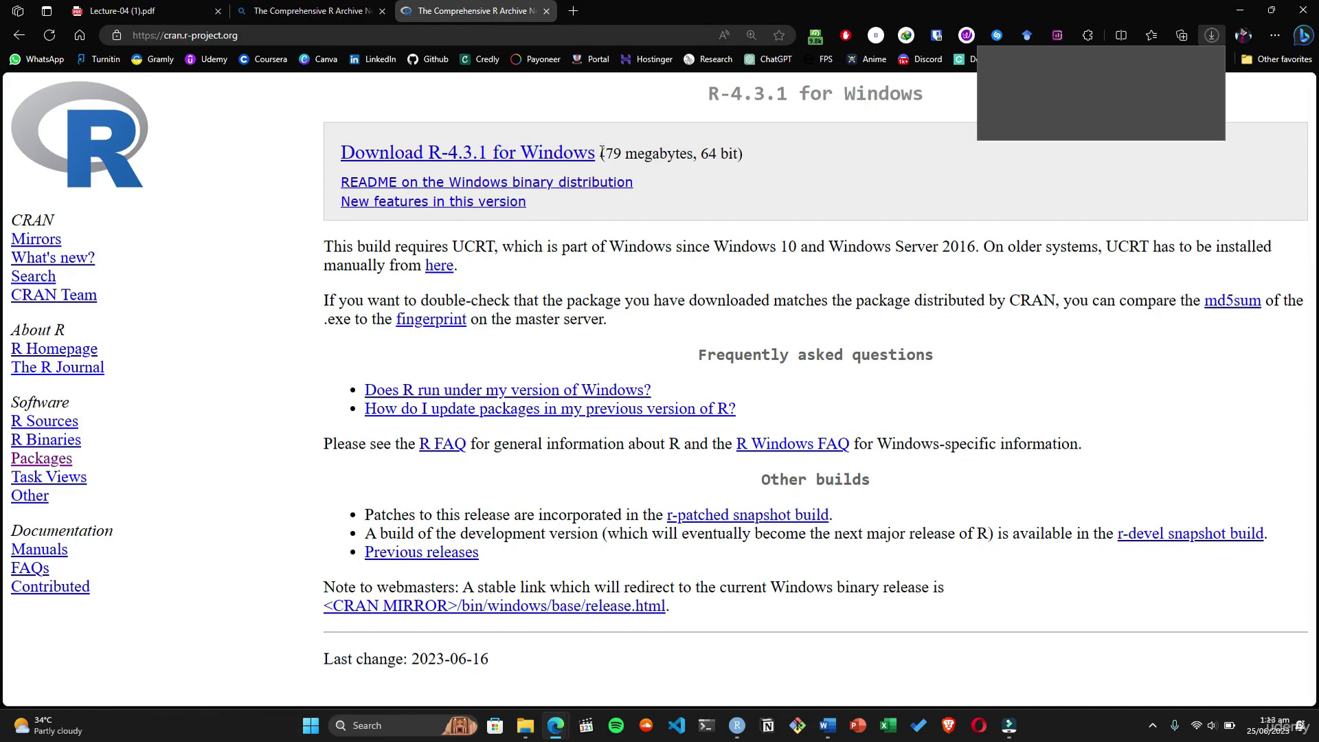
drag(600, 152, 698, 152)
click(1140, 151)
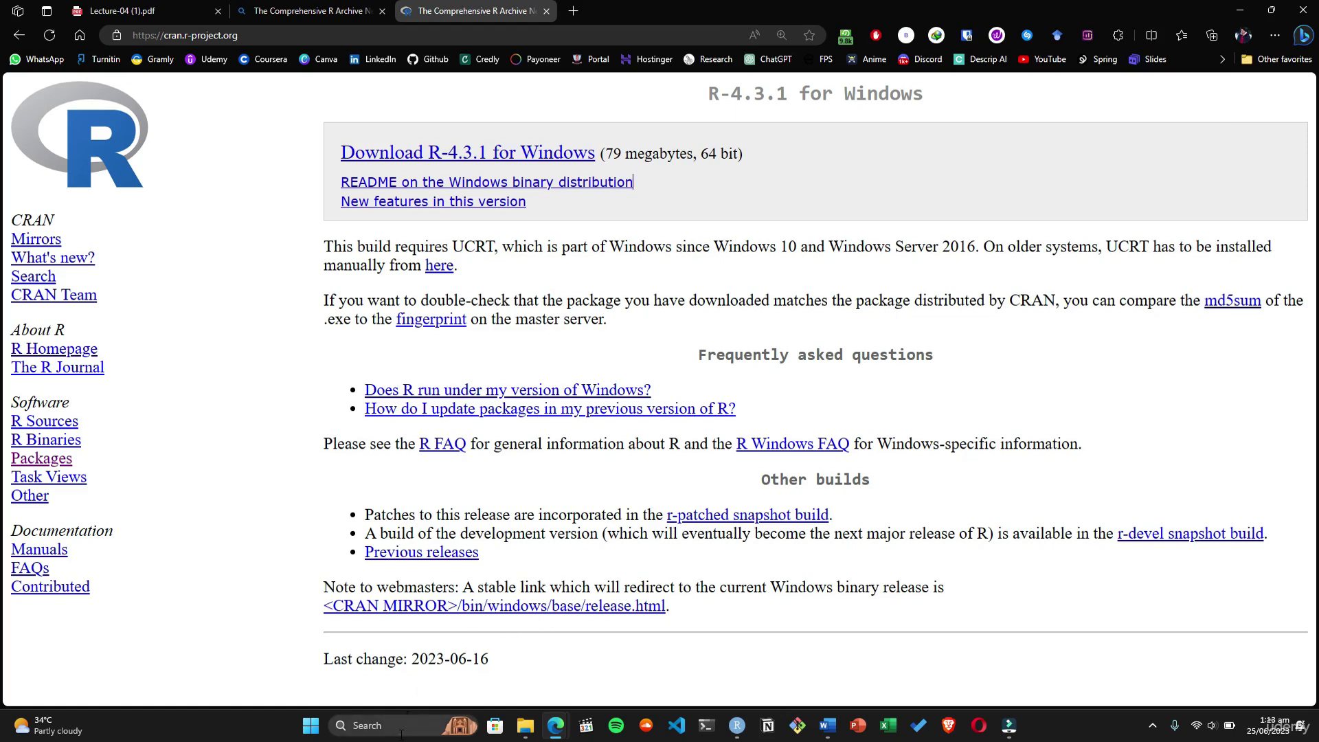
Step: Search Windows for the installed R program with "r lan" and close the search
click(400, 730)
text(r)
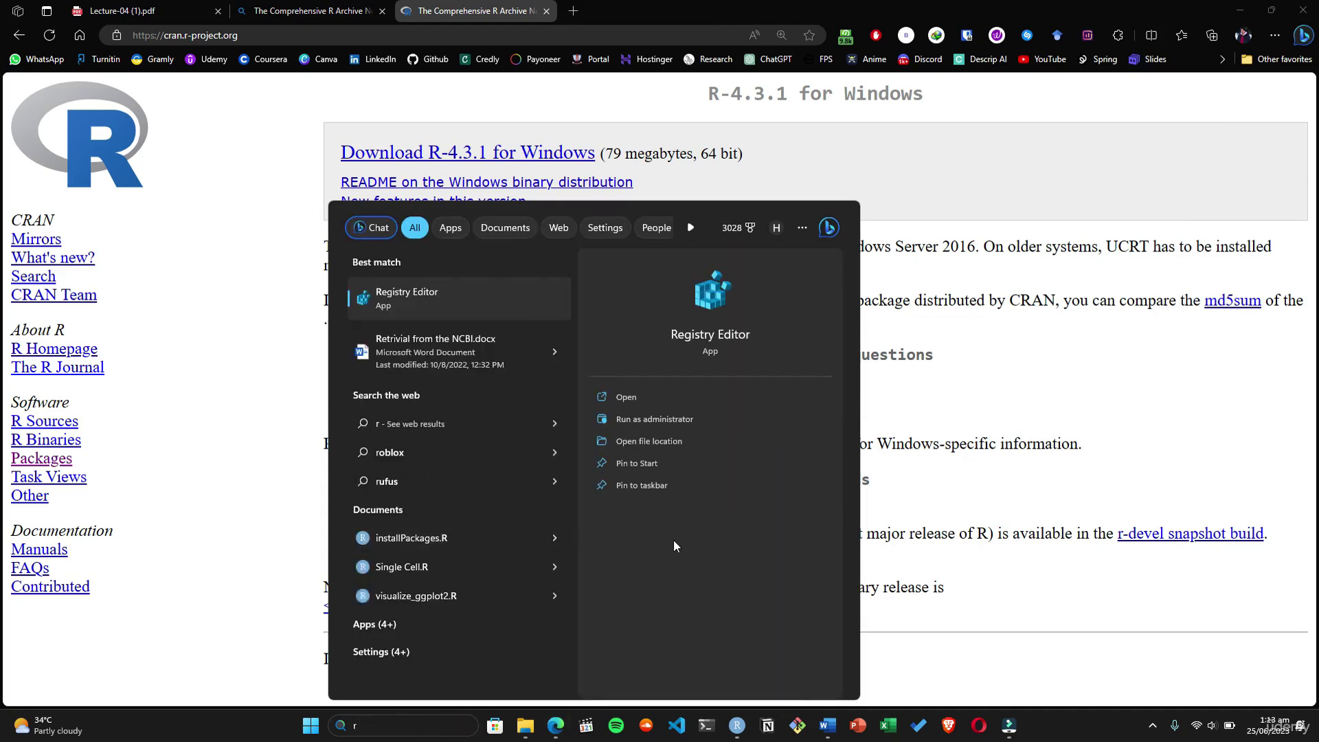
text(lan)
click(971, 583)
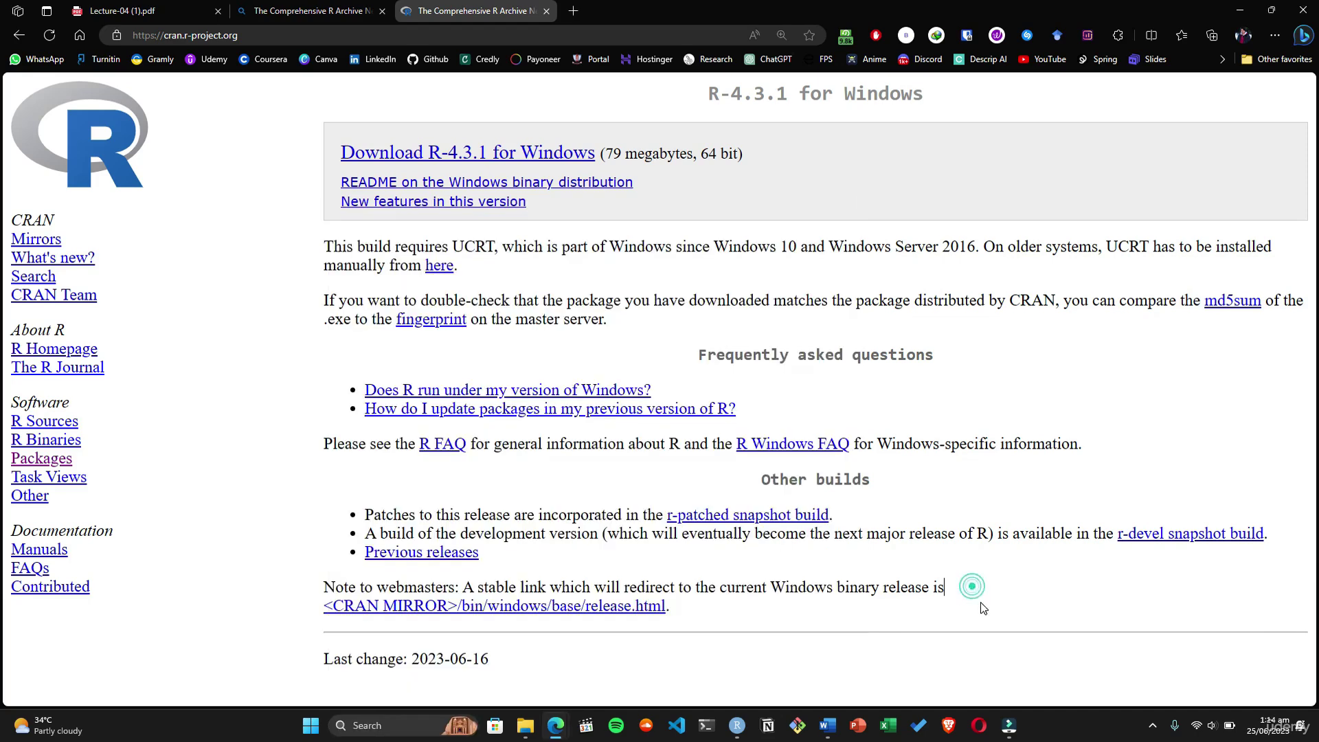
Step: Review the lecture PDF slides on downloading the latest R version and interacting with R using RStudio
click(338, 12)
click(167, 13)
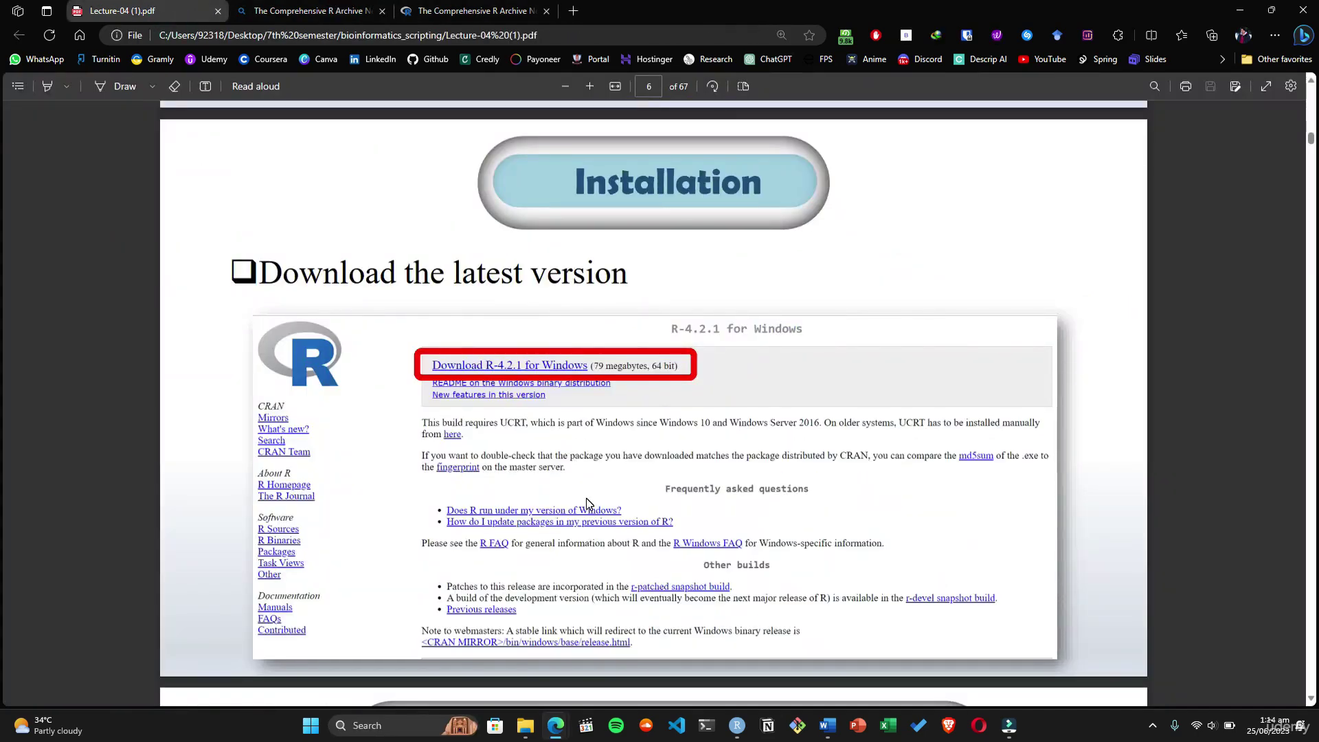
scroll(600, 500, down, 5)
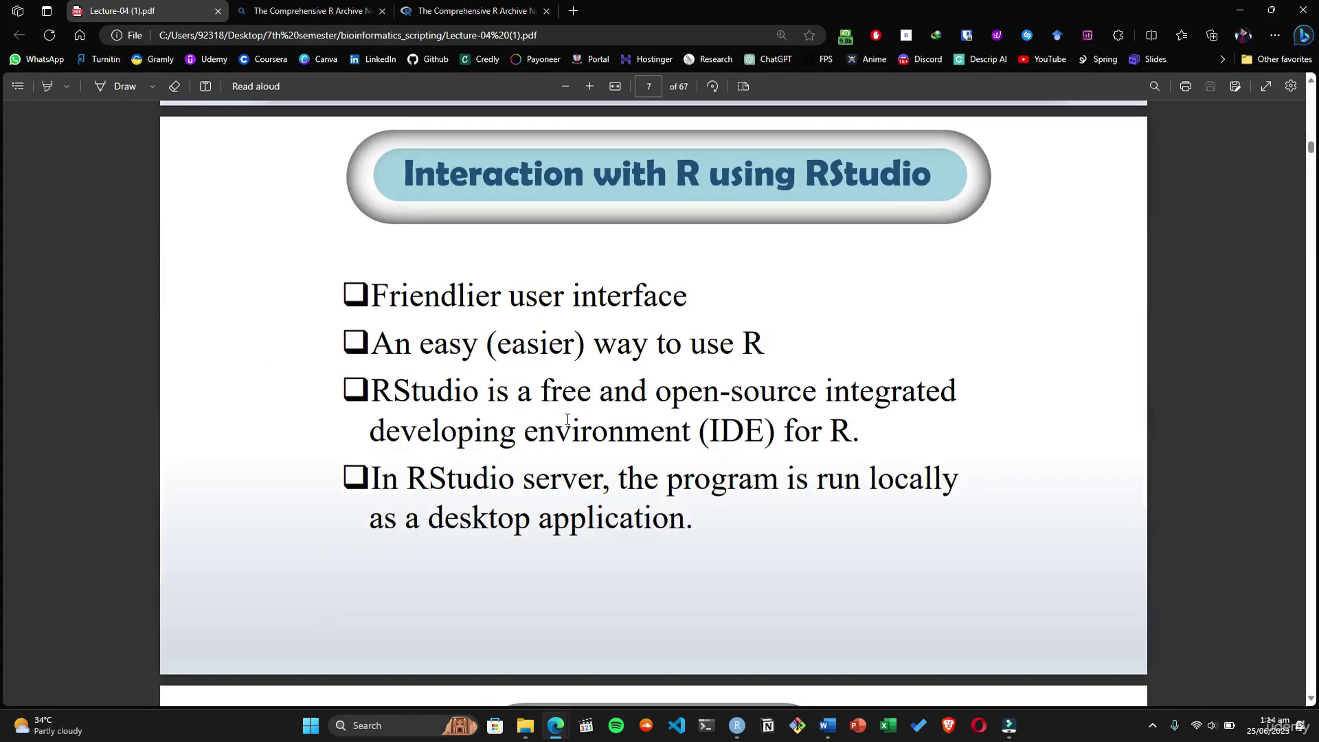
scroll(608, 430, up, 5)
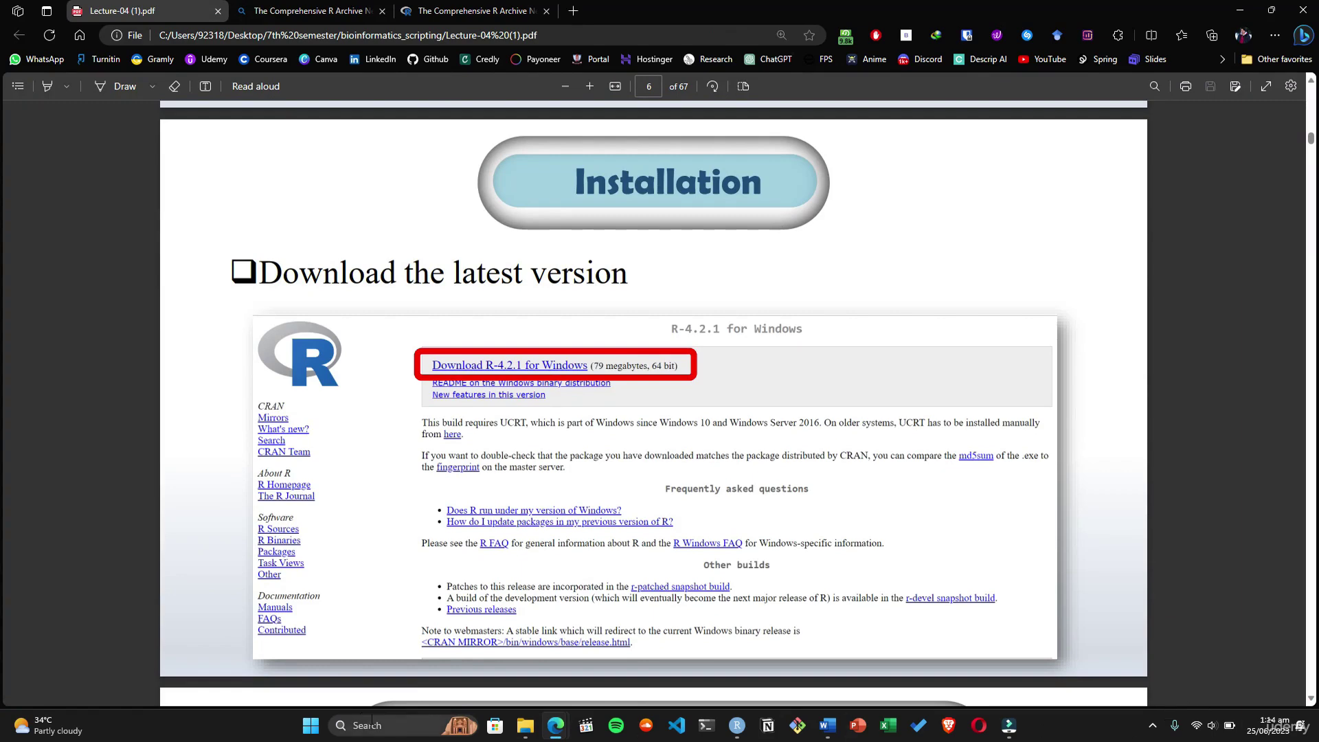
Step: Search the installed Windows apps for the R language, retry with just "R", and close the search
click(310, 725)
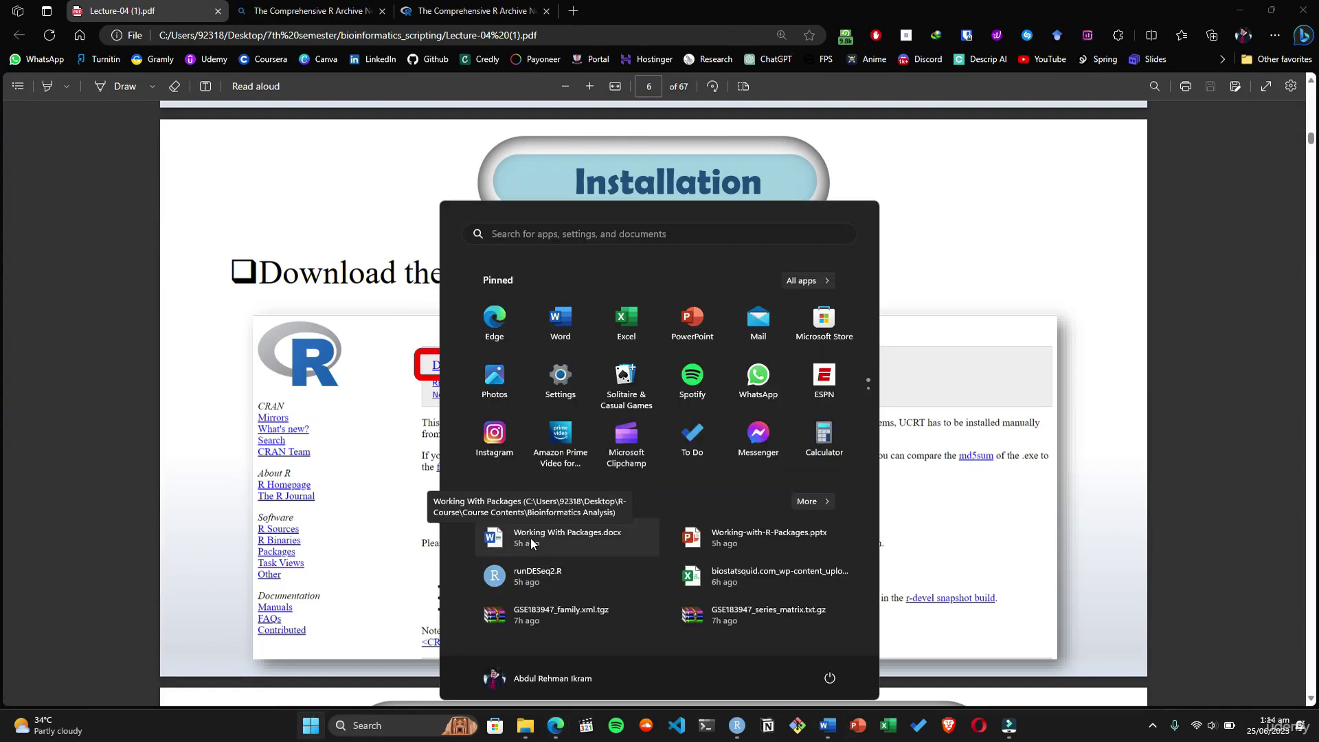
text(r)
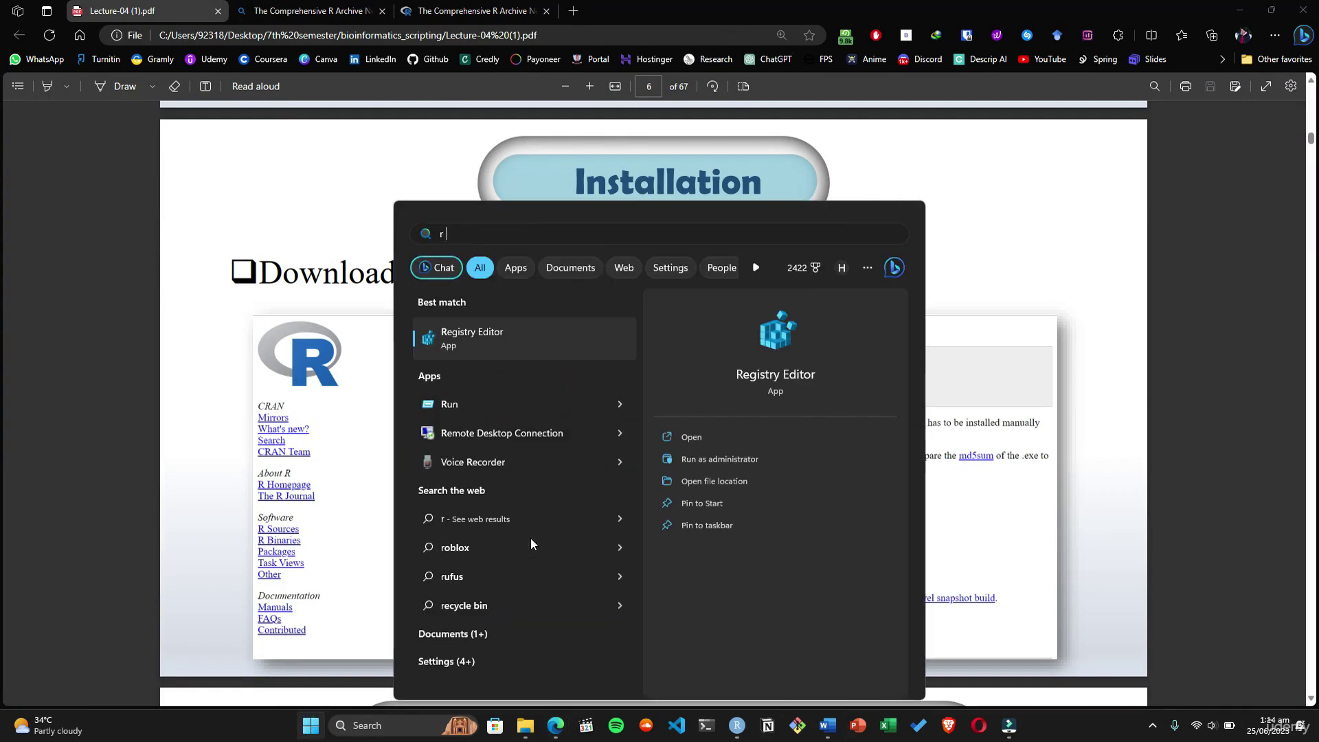
text( lang)
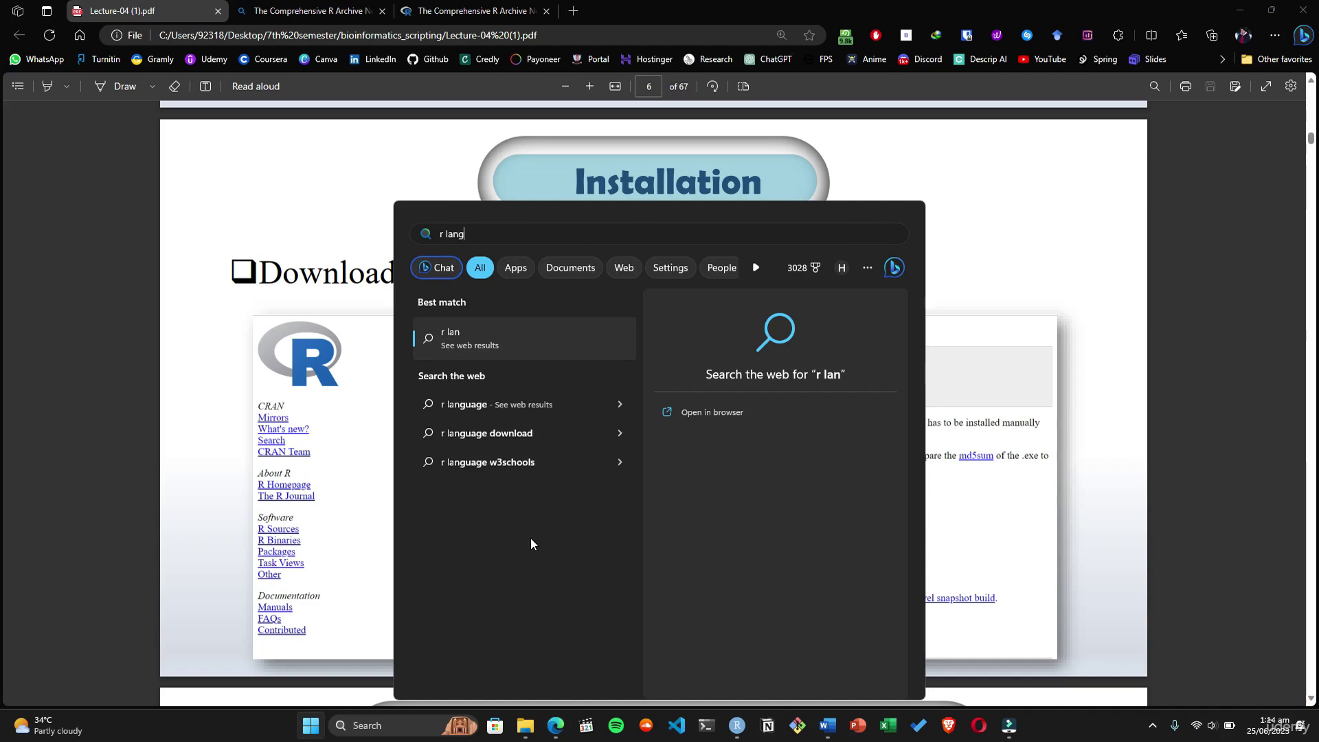
text(ua)
key(BackSpace)
key(BackSpace)
key(BackSpace)
key(BackSpace)
key(BackSpace)
key(BackSpace)
key(BackSpace)
key(BackSpace)
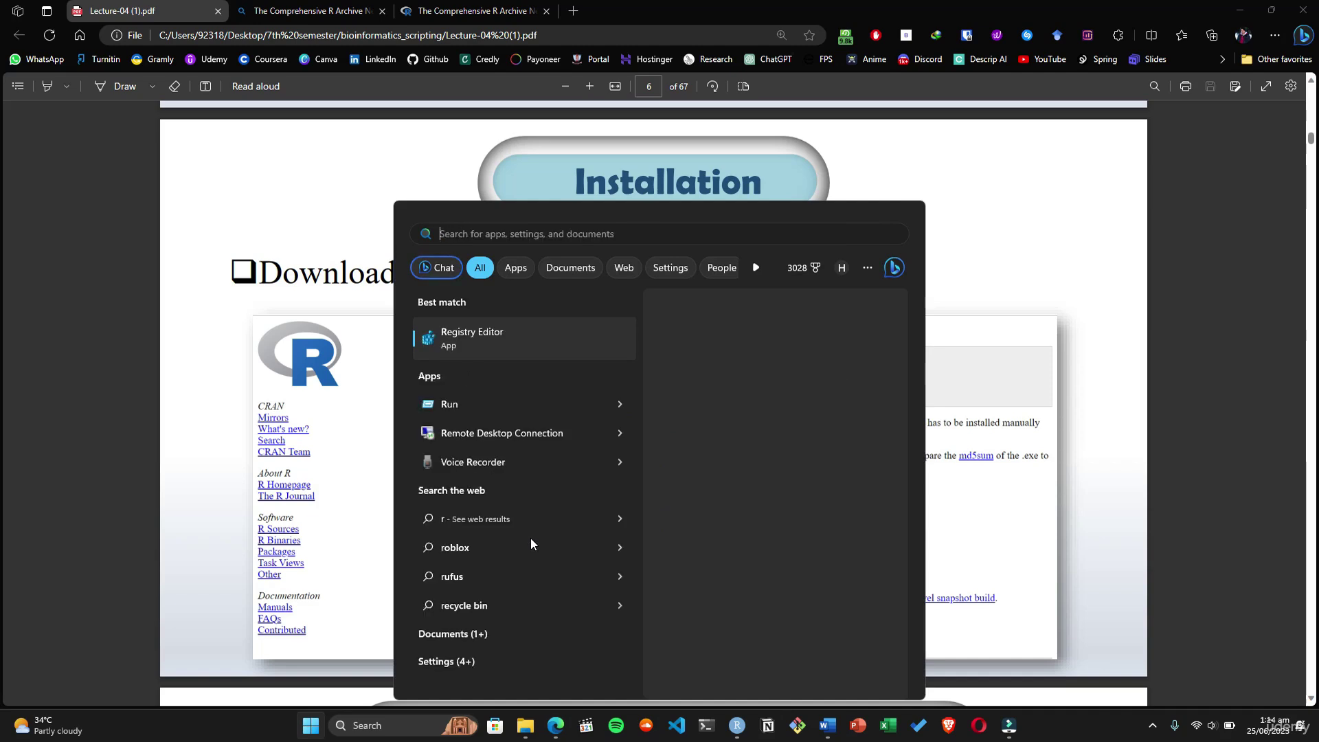
text(r)
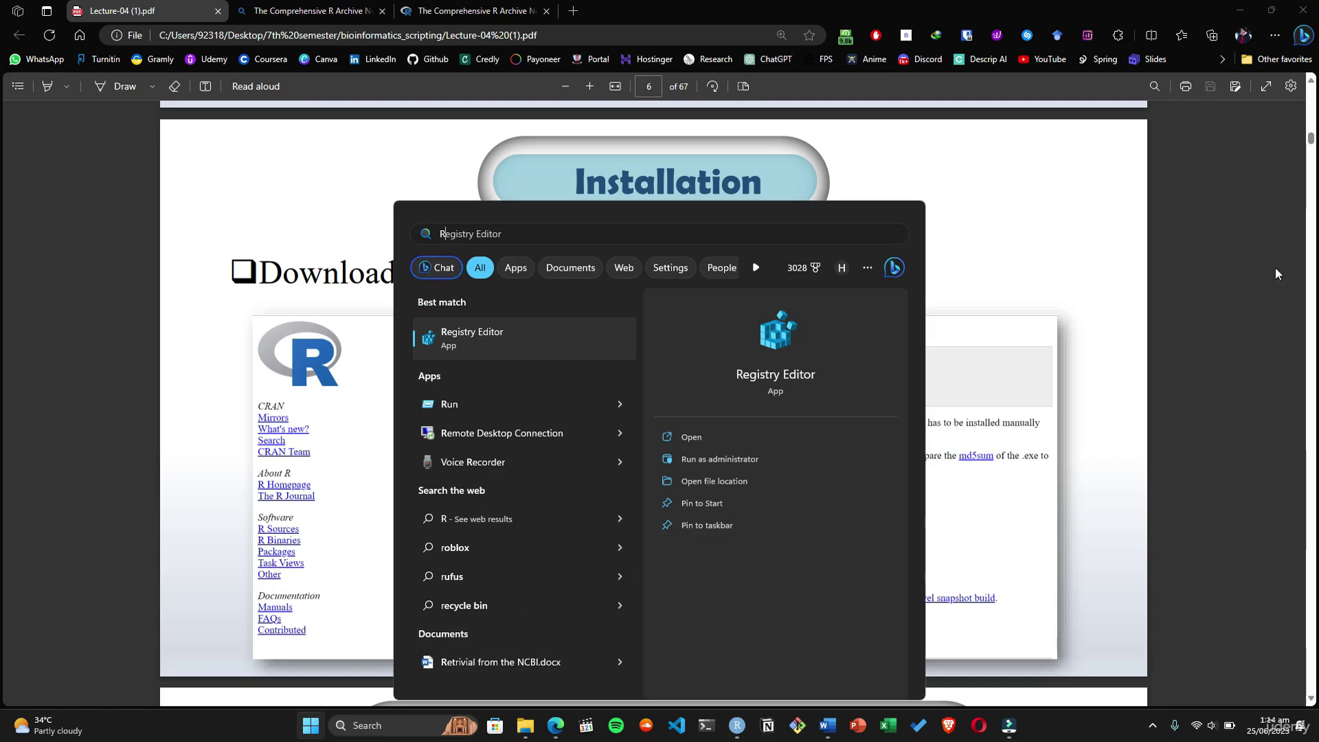
key(Escape)
Step: Look over the two Installation slides in the lecture PDF again and return to the R-4.3.1 for Windows page
scroll(537, 360, up, 6)
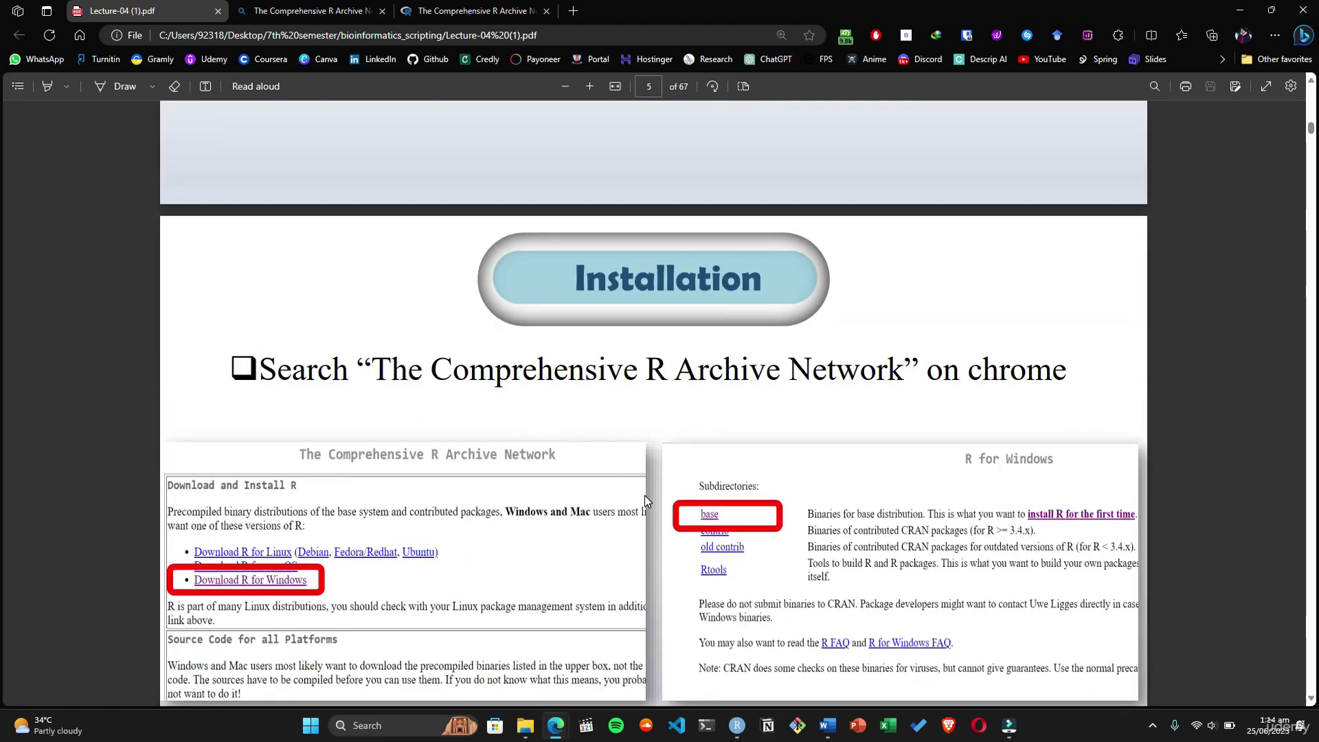
scroll(644, 496, down, 9)
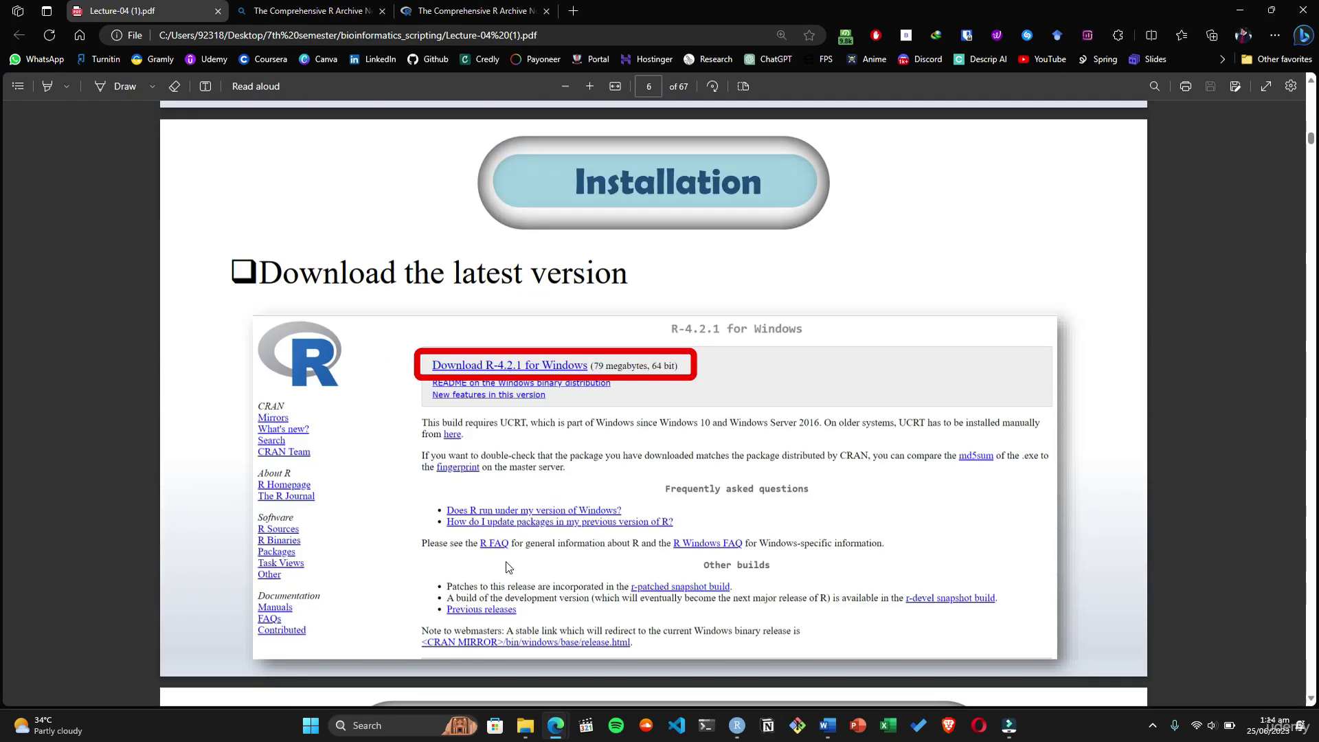
click(309, 728)
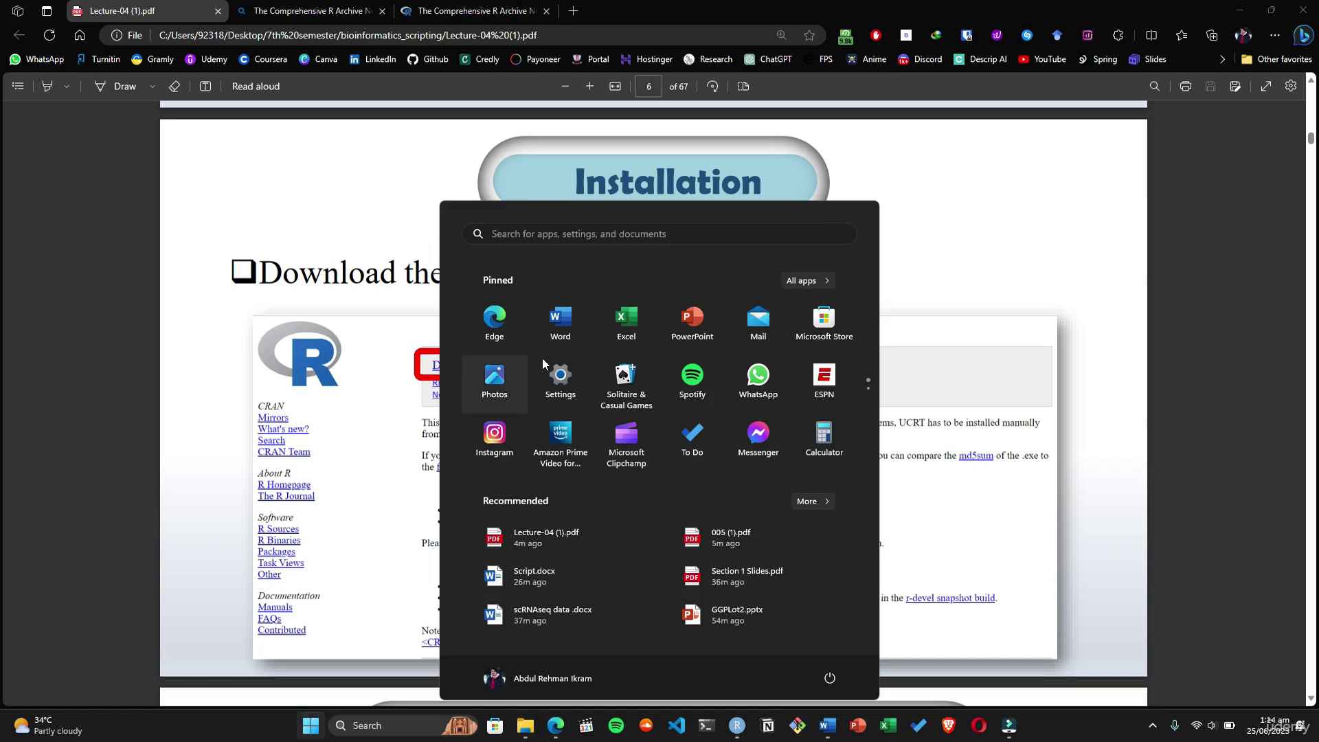
click(982, 505)
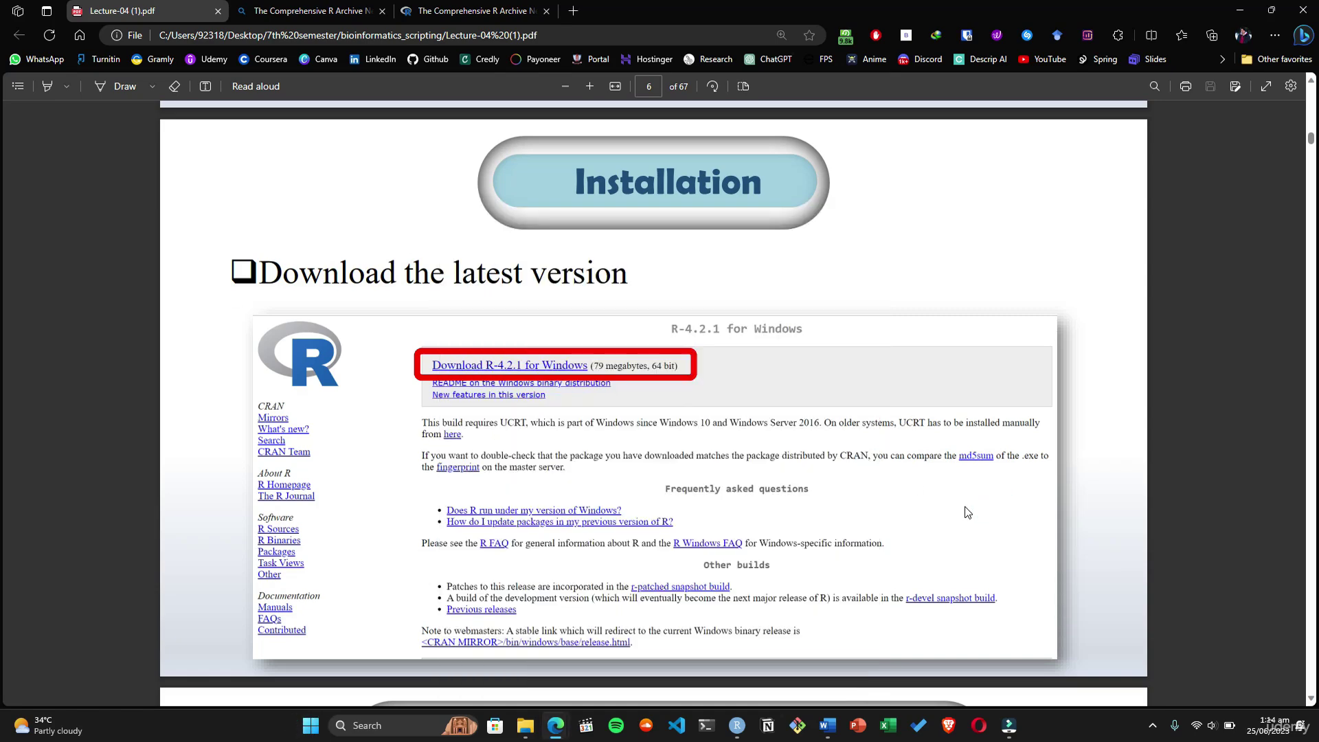
click(528, 17)
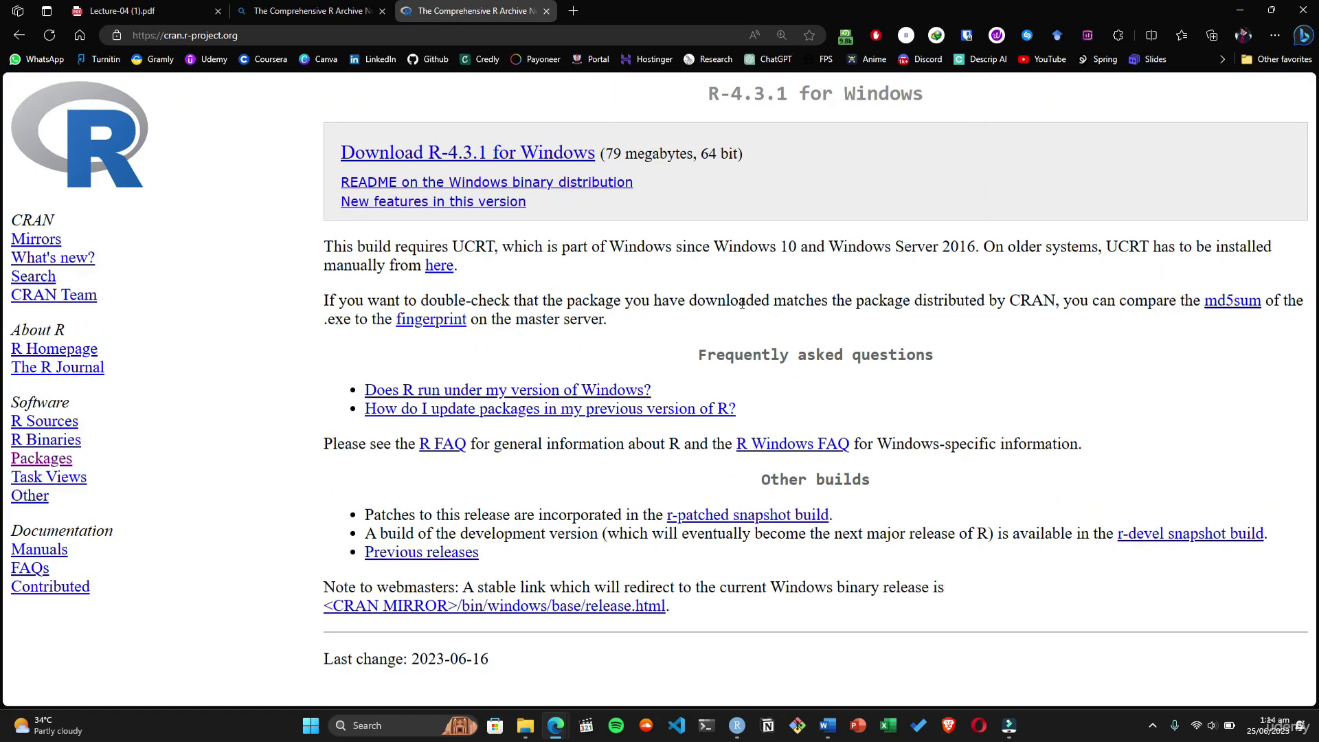
Step: Search the web for rstudio in a new browser tab
click(571, 9)
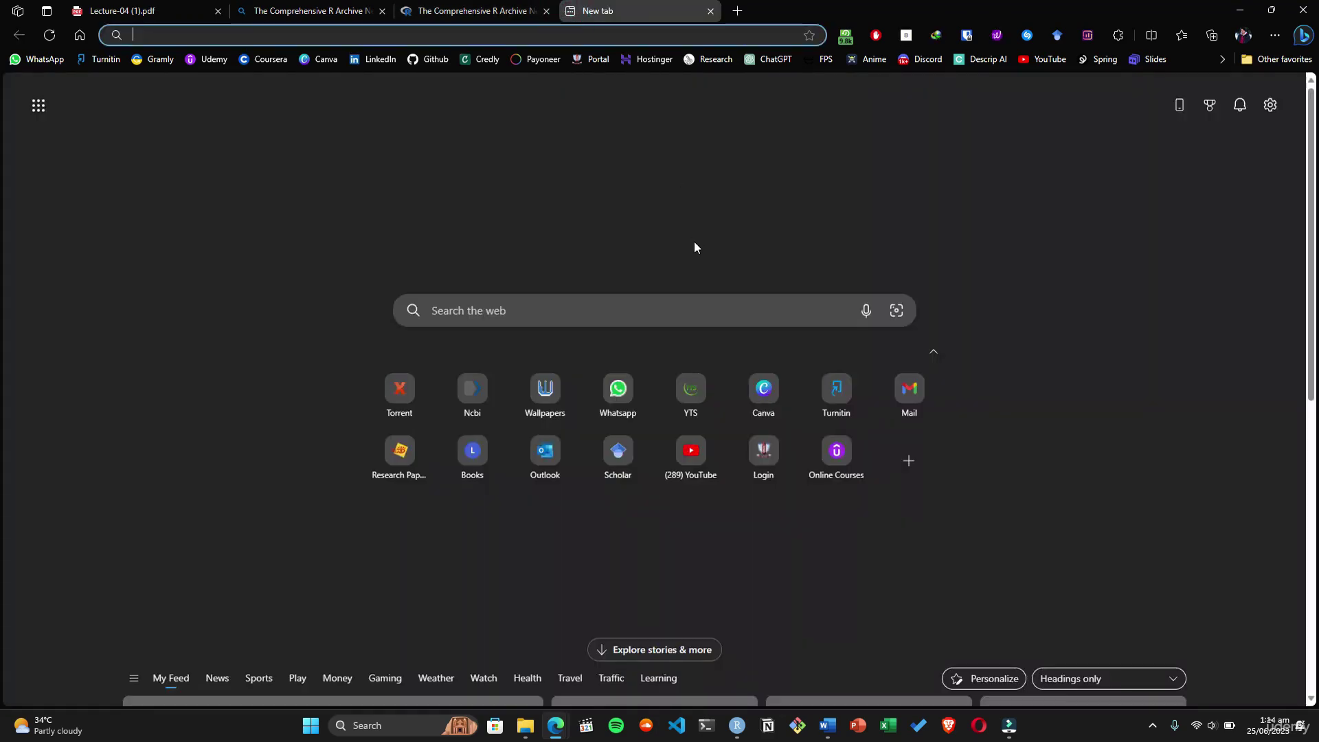
text(R sudi)
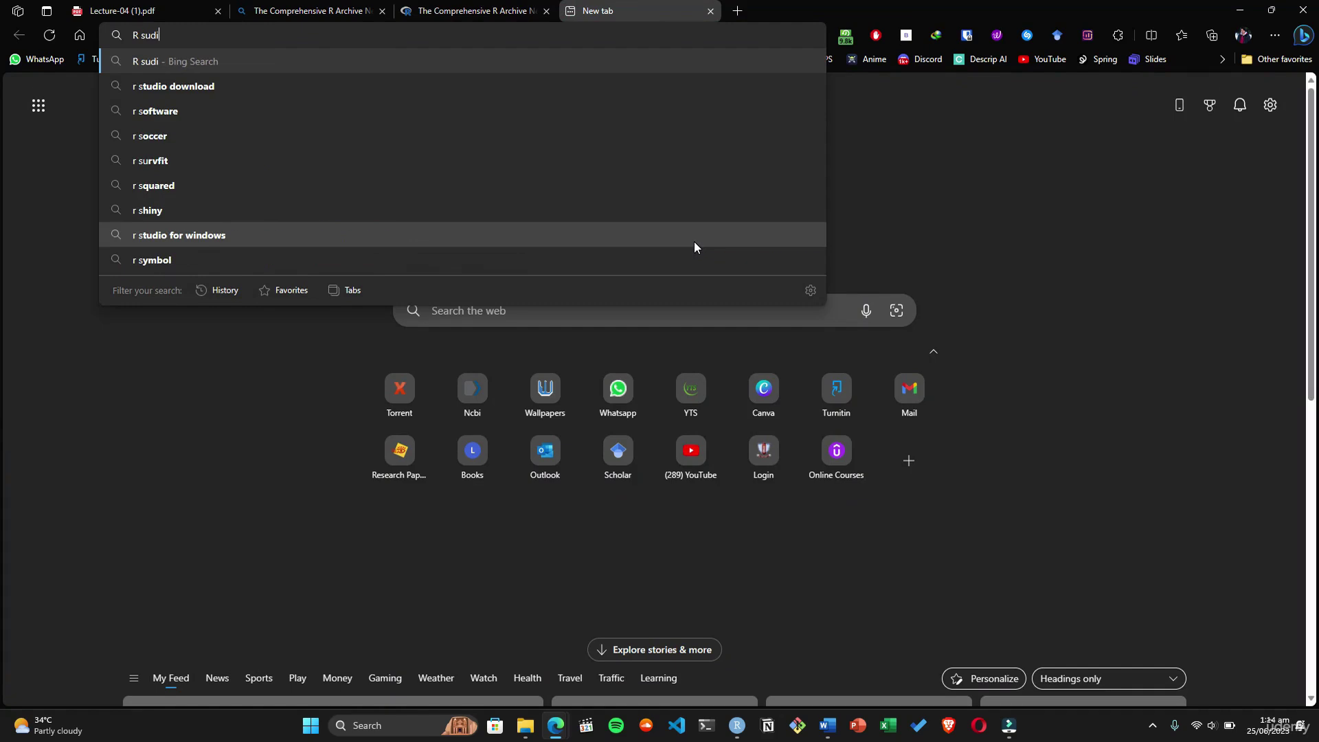
key(Down)
key(Return)
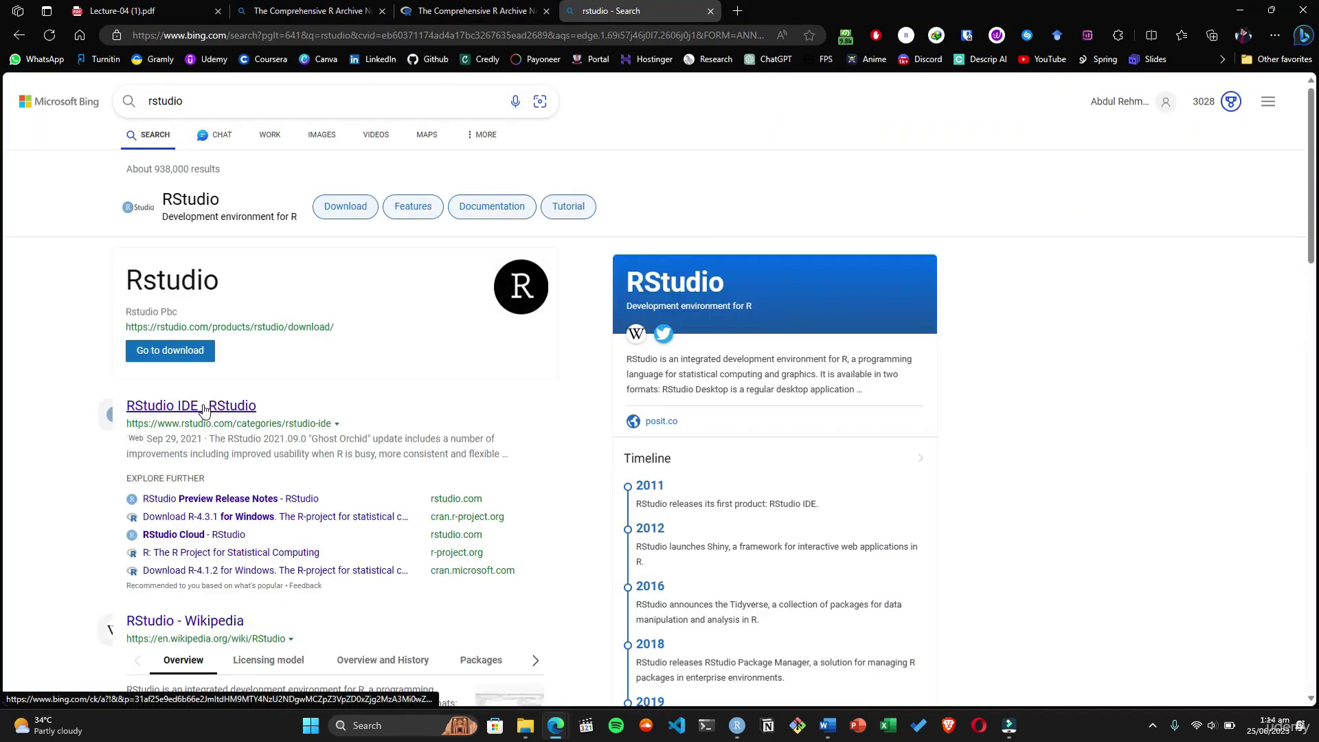
Step: Open the RStudio IDE search result on rstudio.com and look through its list of blog posts
click(210, 406)
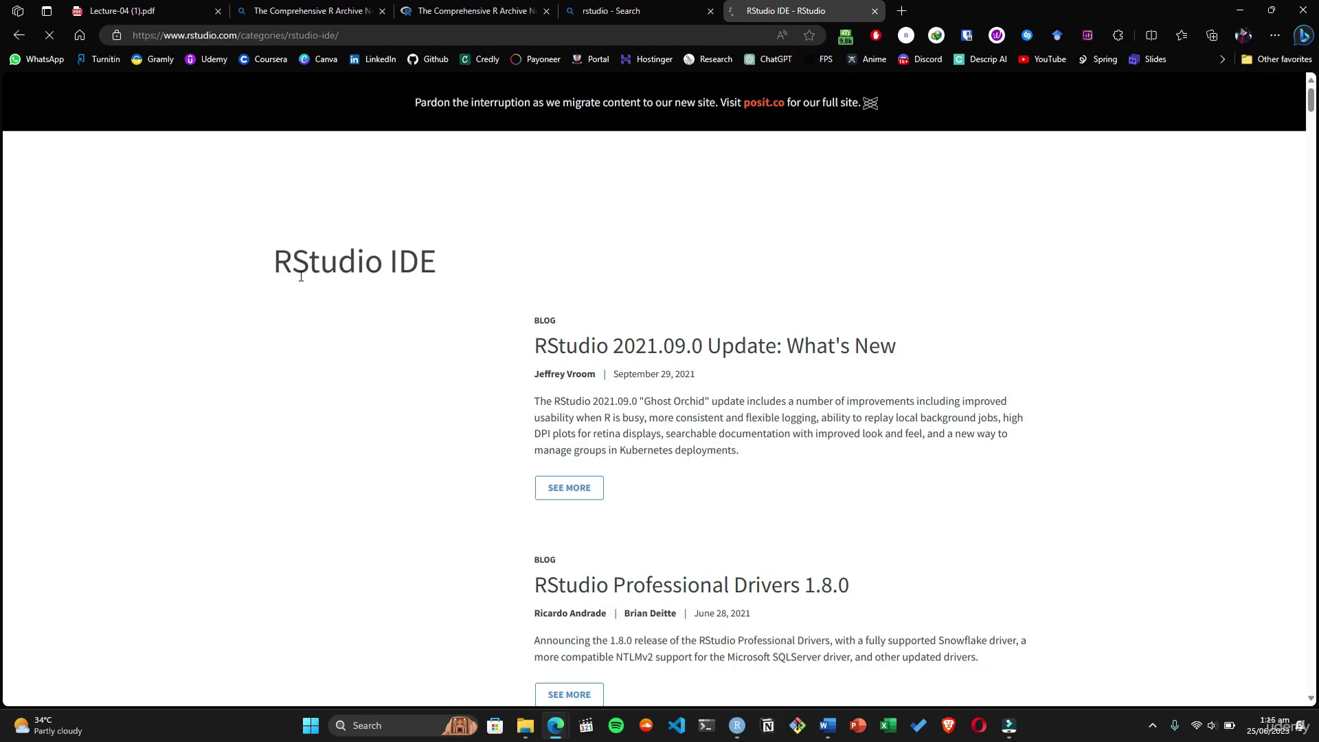
scroll(783, 395, down, 5)
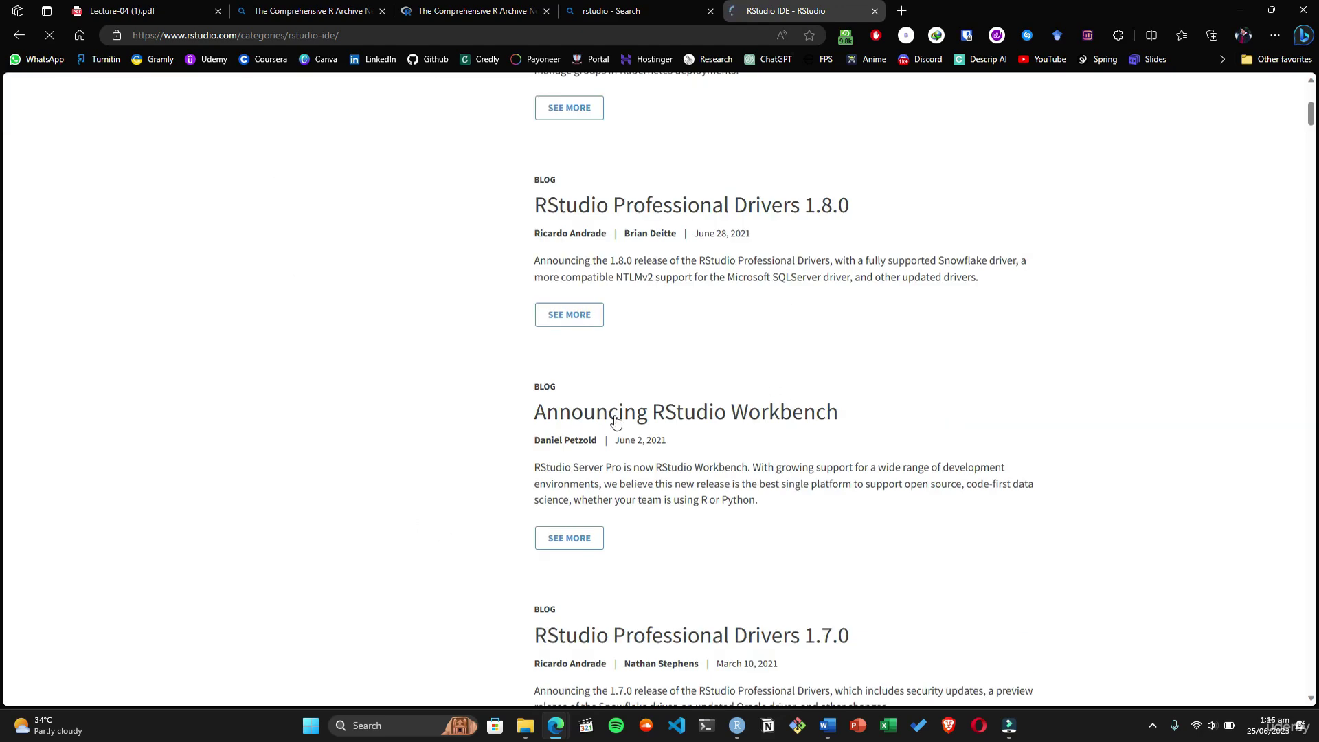
scroll(652, 444, down, 4)
scroll(654, 447, down, 5)
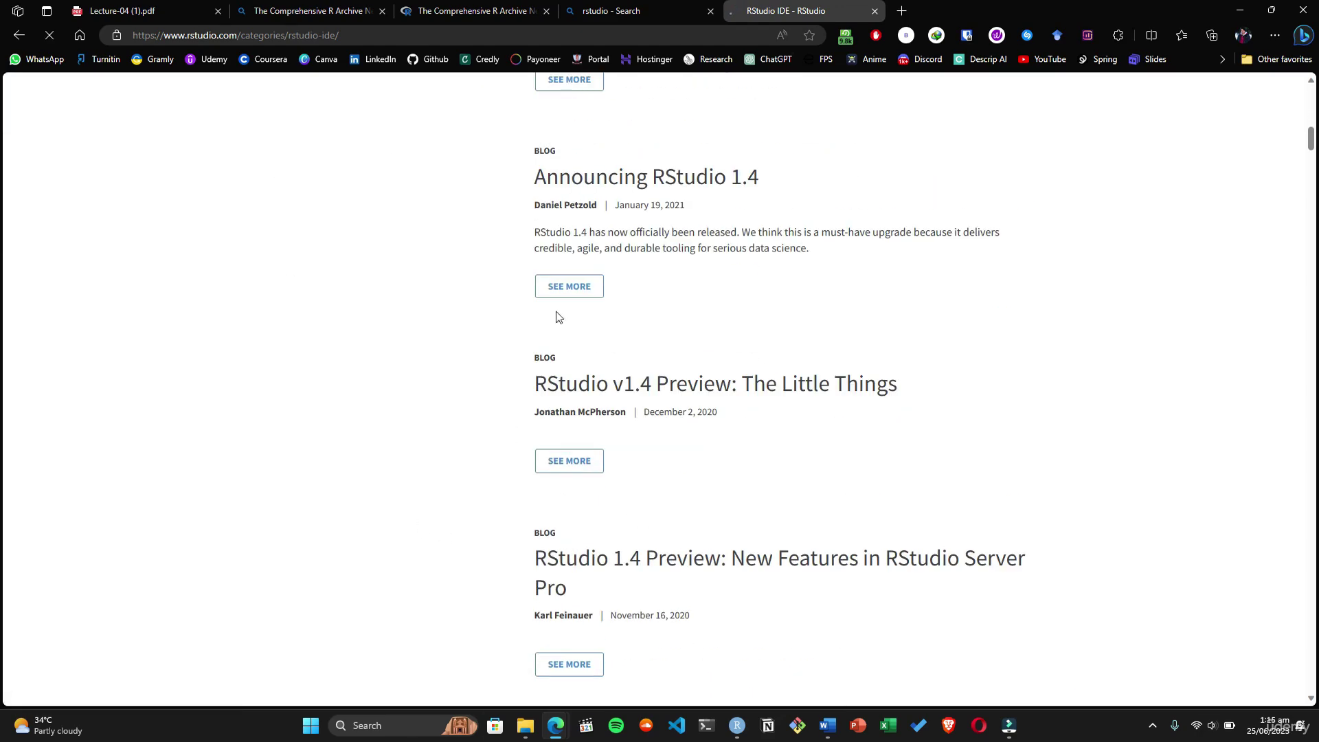
scroll(557, 317, down, 8)
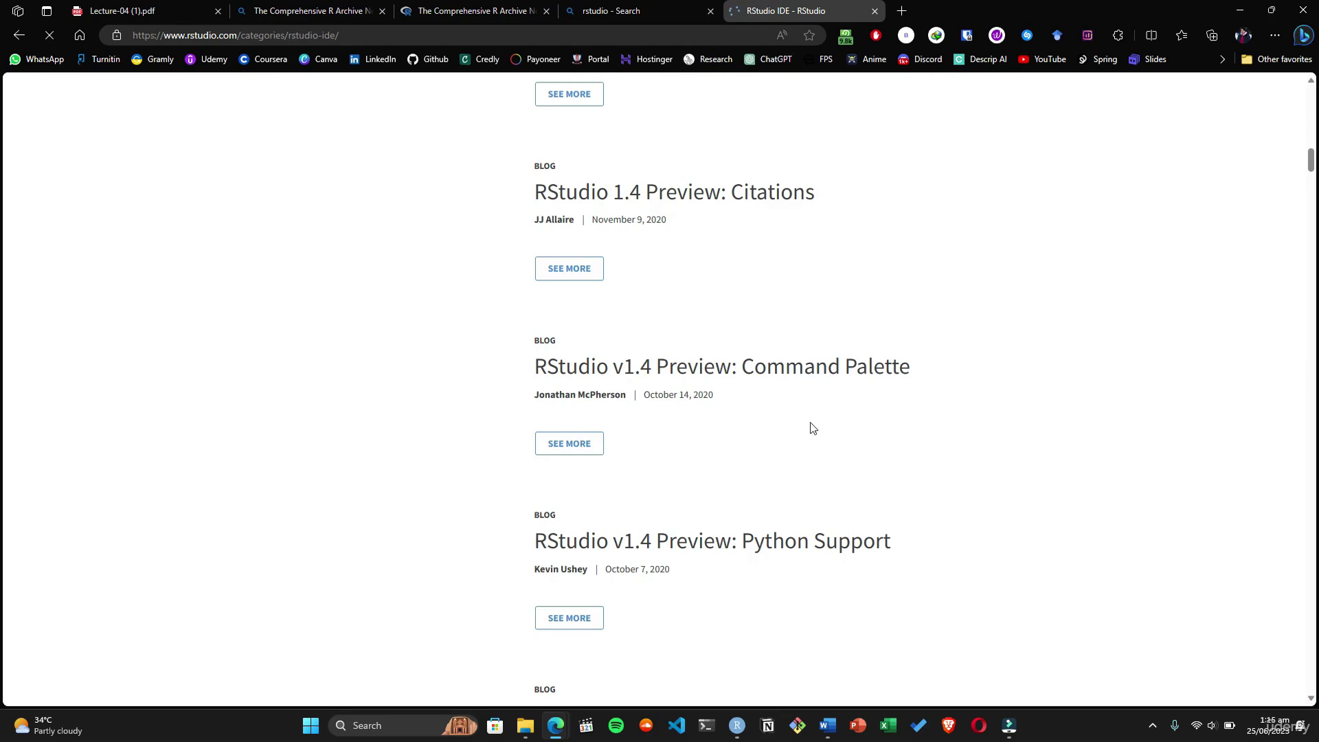
Step: Look through the older release and preview posts on the RStudio IDE page and return to its heading
scroll(824, 435, down, 3)
scroll(589, 515, up, 3)
scroll(756, 533, down, 11)
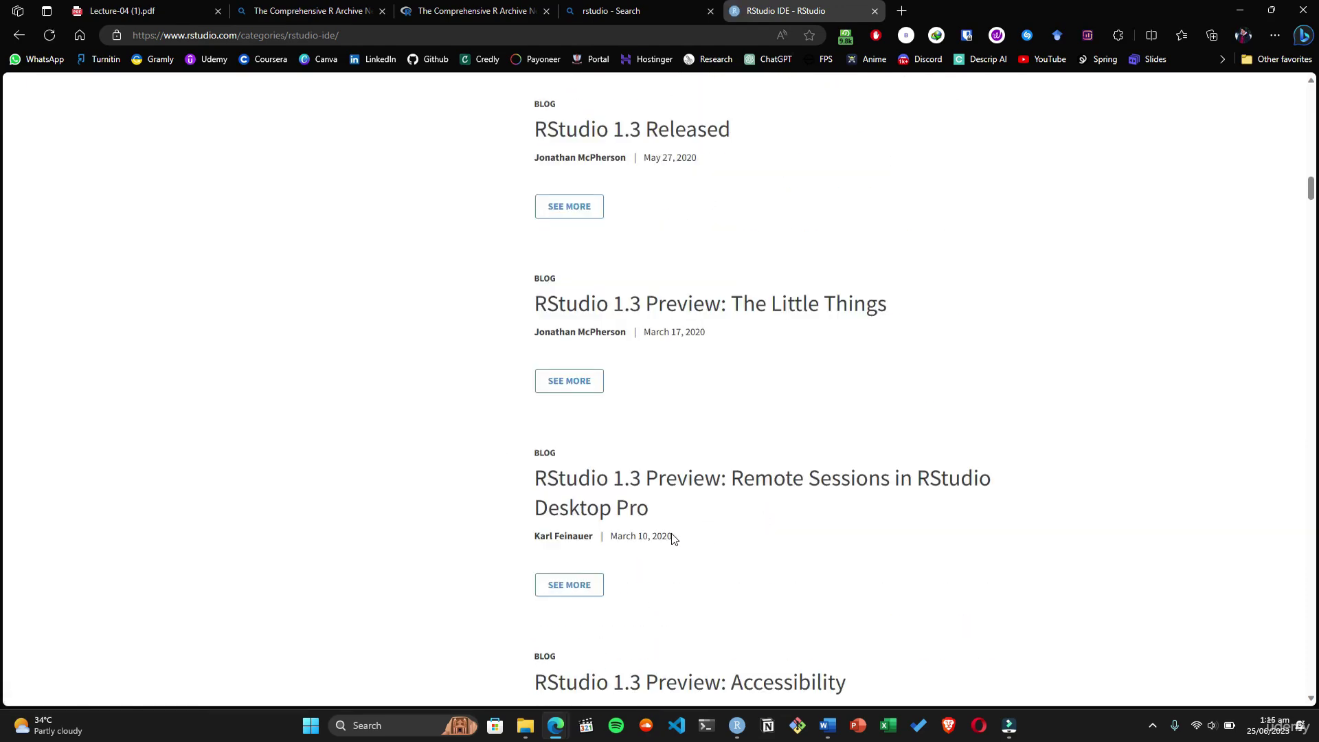
scroll(685, 500, down, 14)
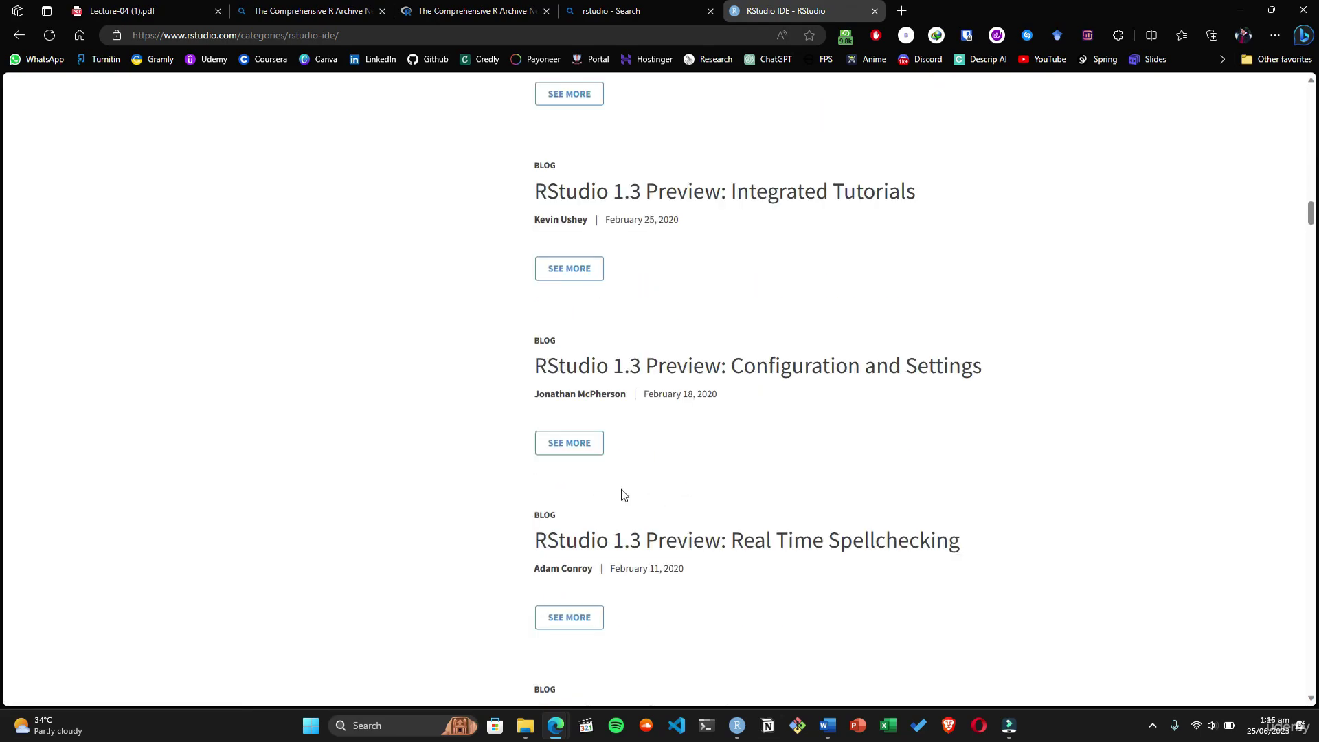
scroll(582, 494, down, 1)
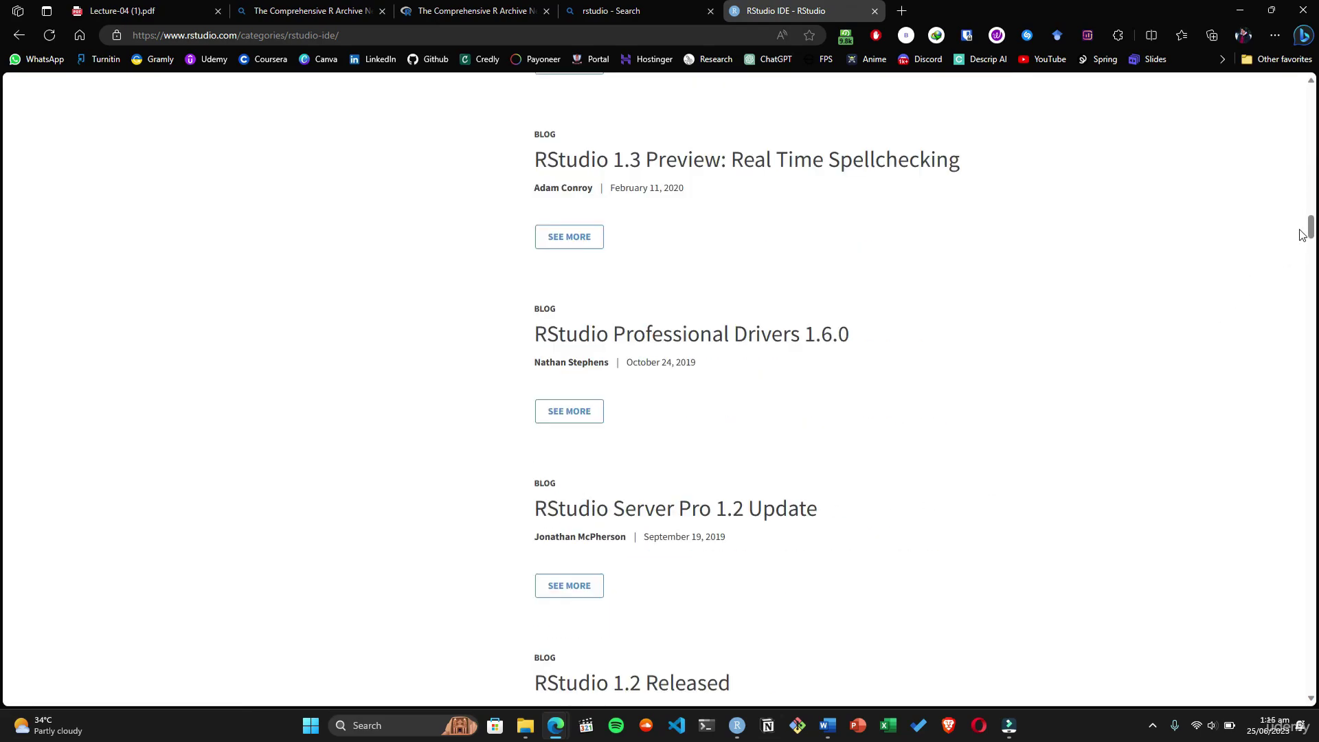
drag(1310, 234, 1313, 103)
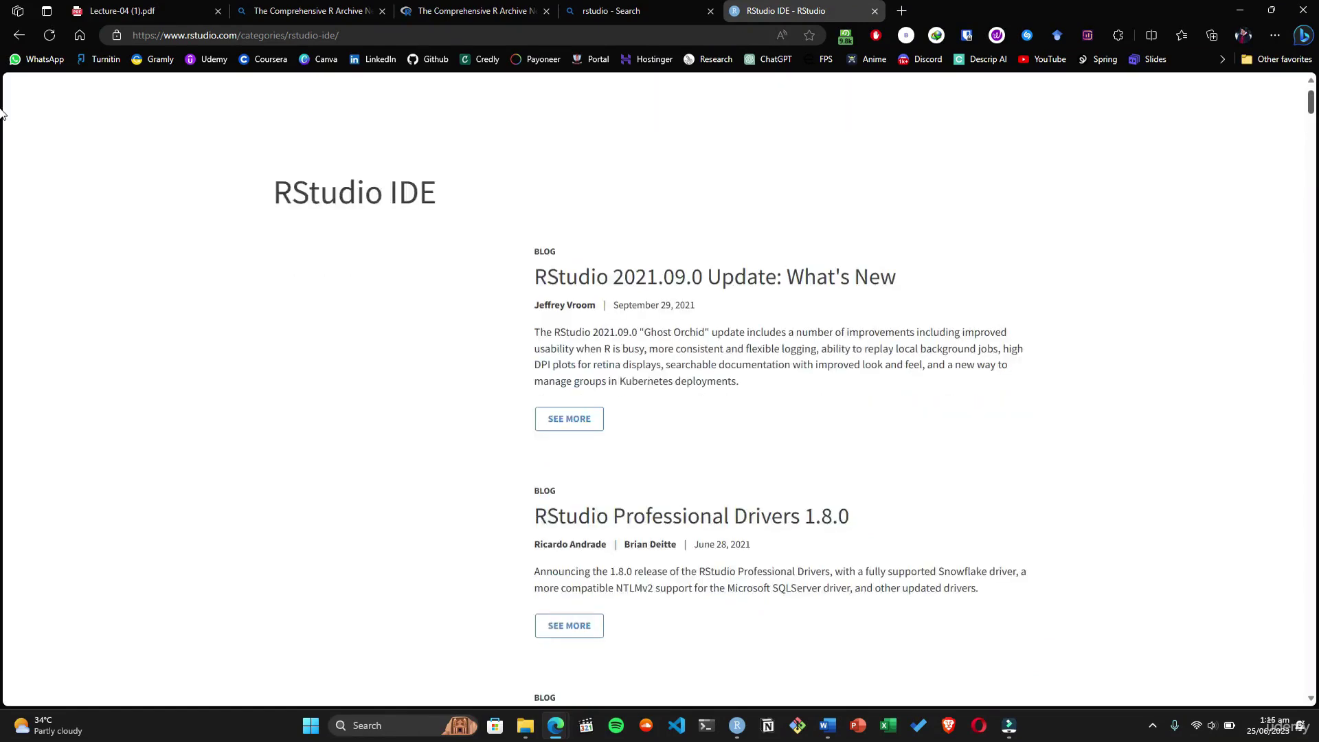
scroll(3, 114, down, 10)
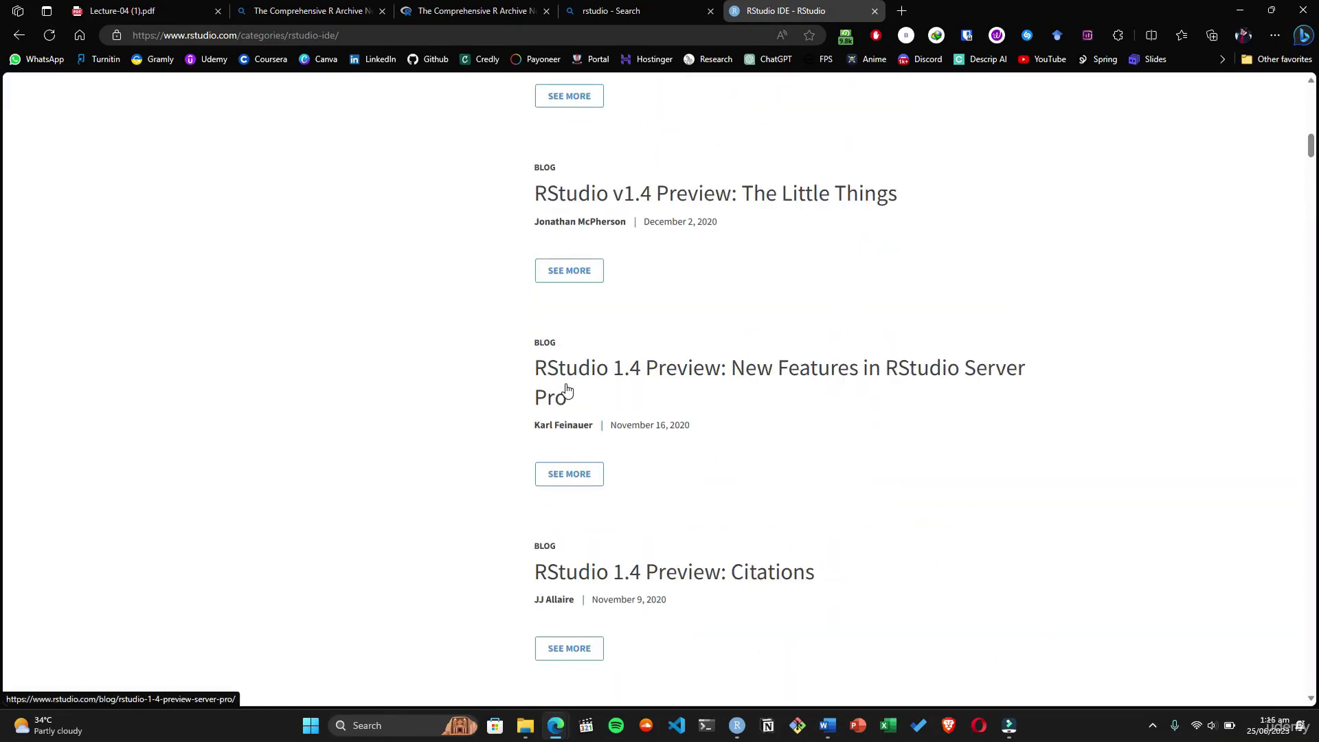
scroll(588, 427, up, 10)
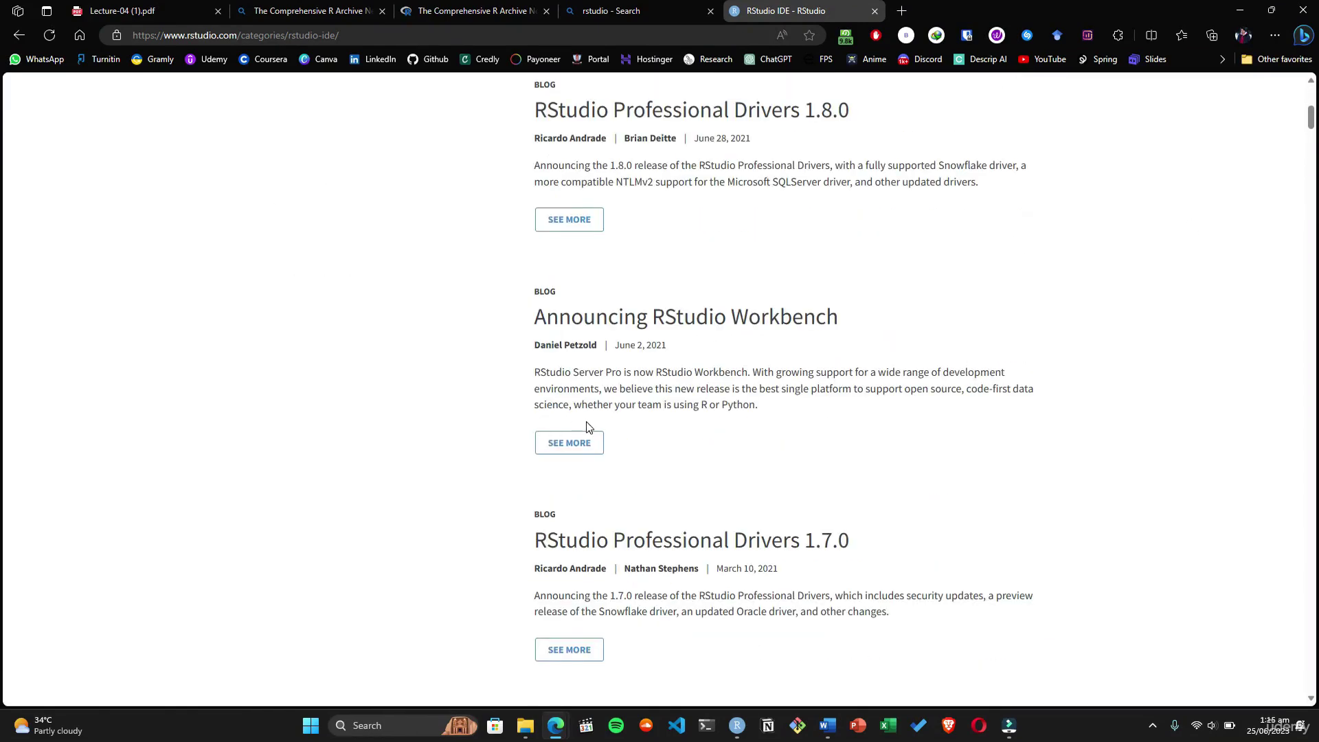
scroll(747, 354, up, 7)
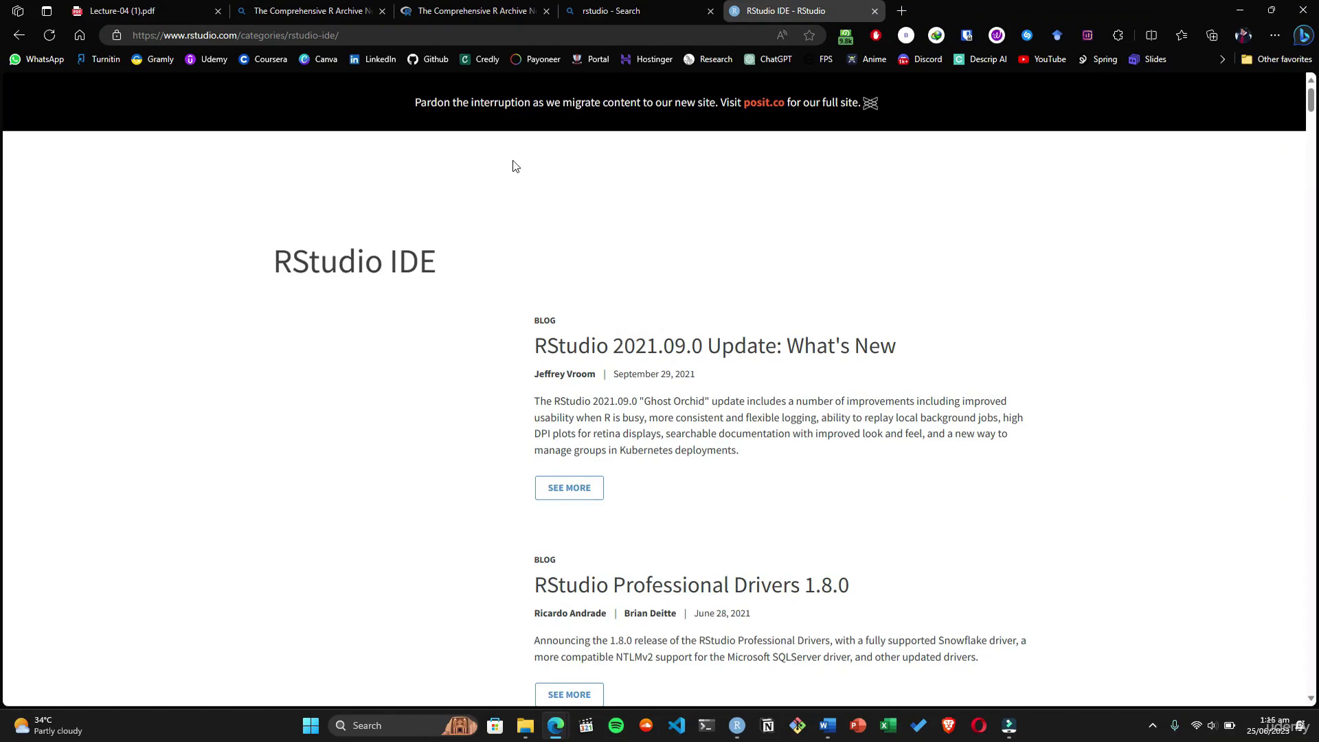
Step: Go back to the search results, open the "rstudio - RStudio" link on rstudio.com, and look through its blog posts
click(19, 35)
scroll(302, 374, down, 3)
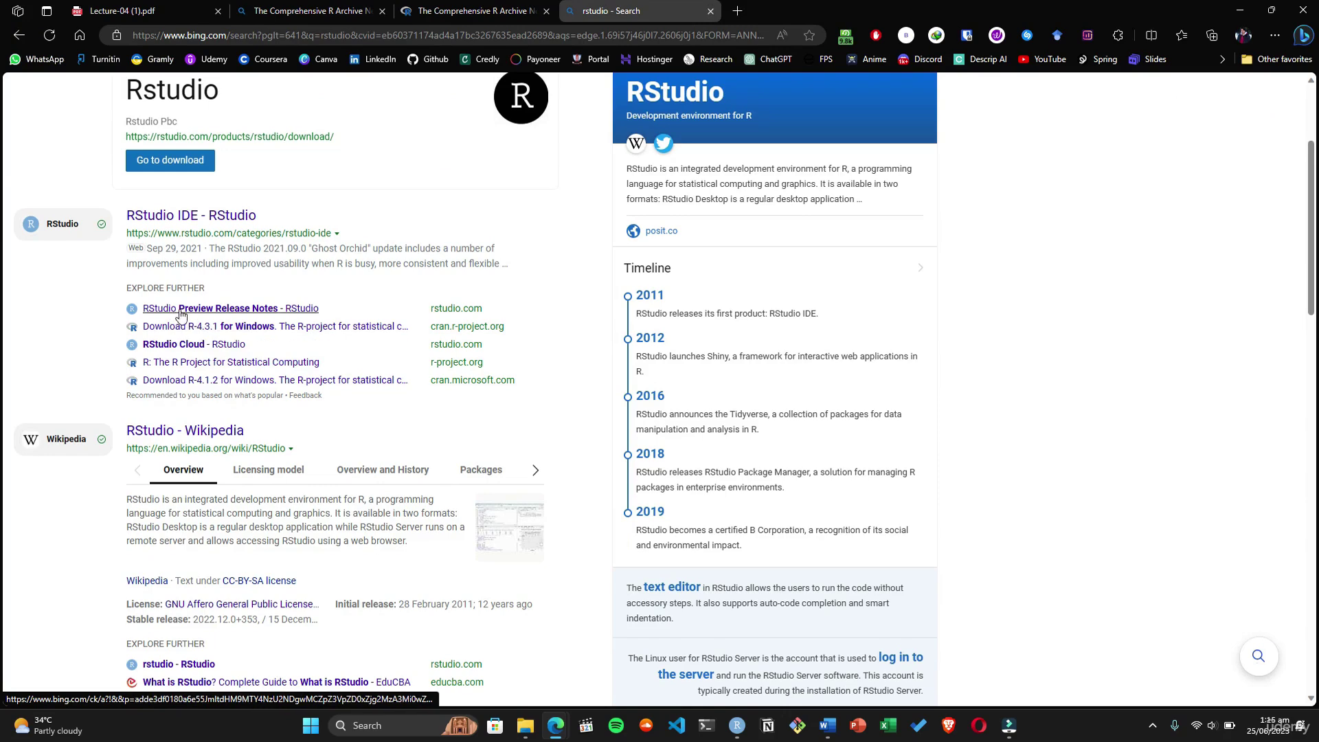
scroll(254, 333, down, 4)
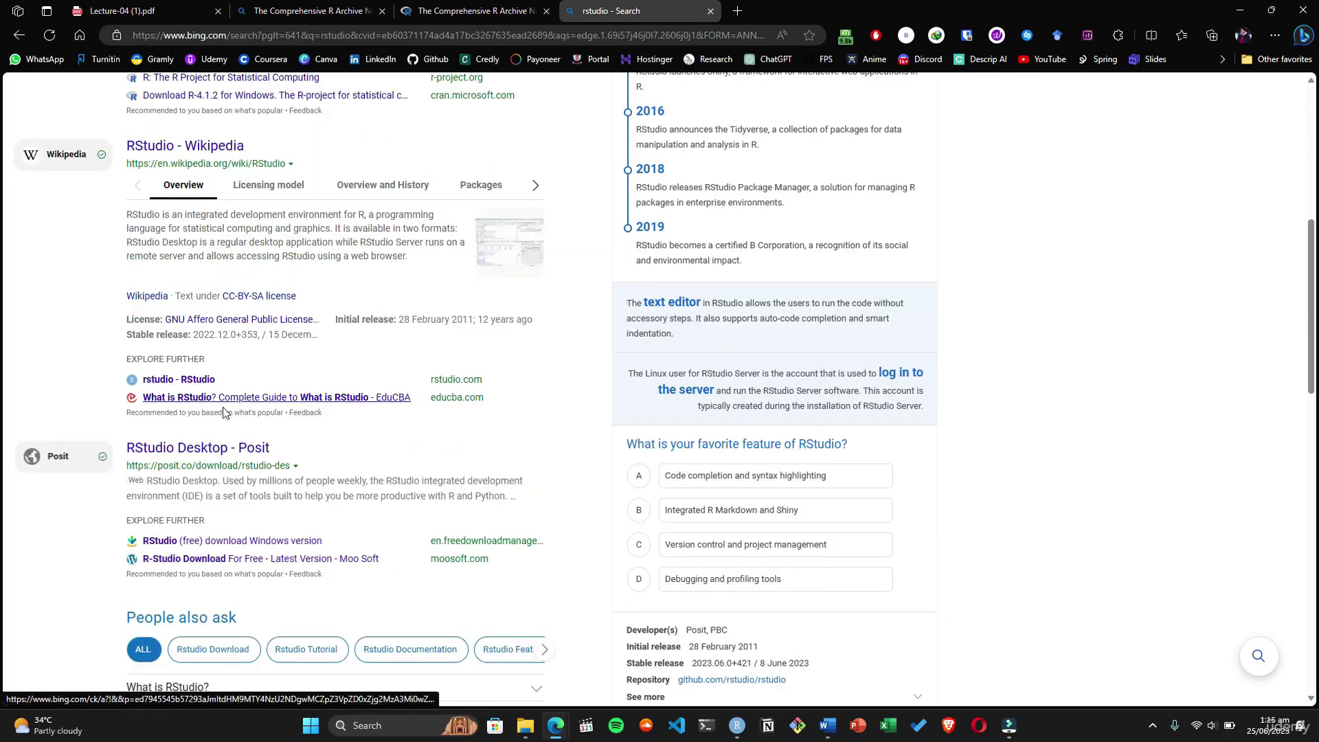
click(180, 380)
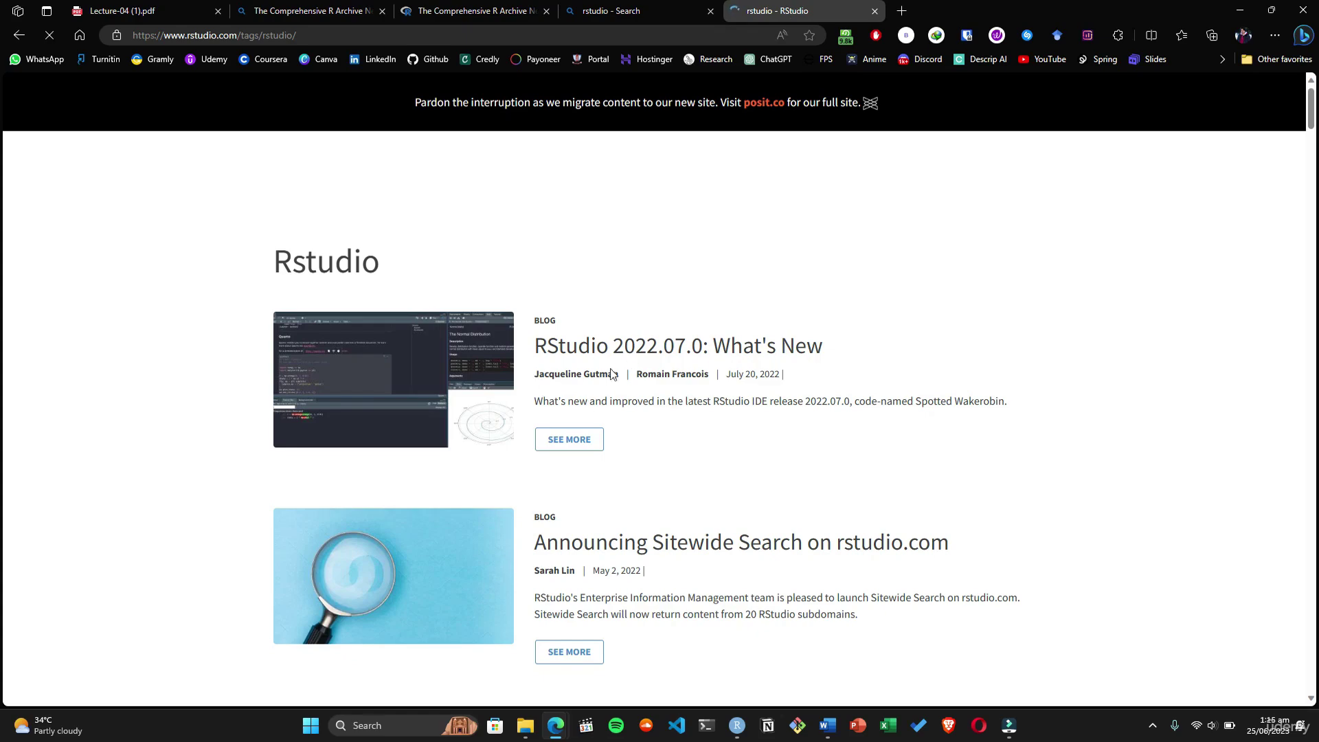
scroll(585, 553, down, 5)
scroll(659, 516, down, 4)
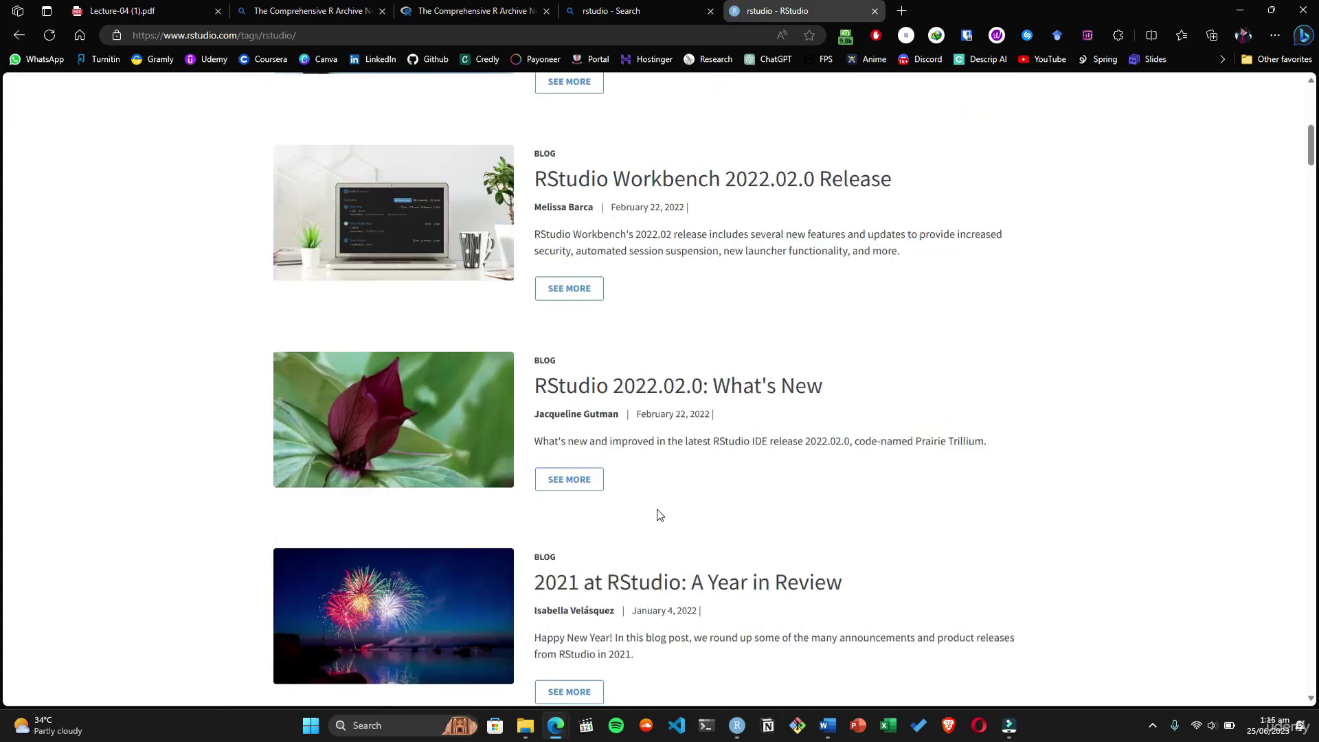
scroll(661, 513, up, 6)
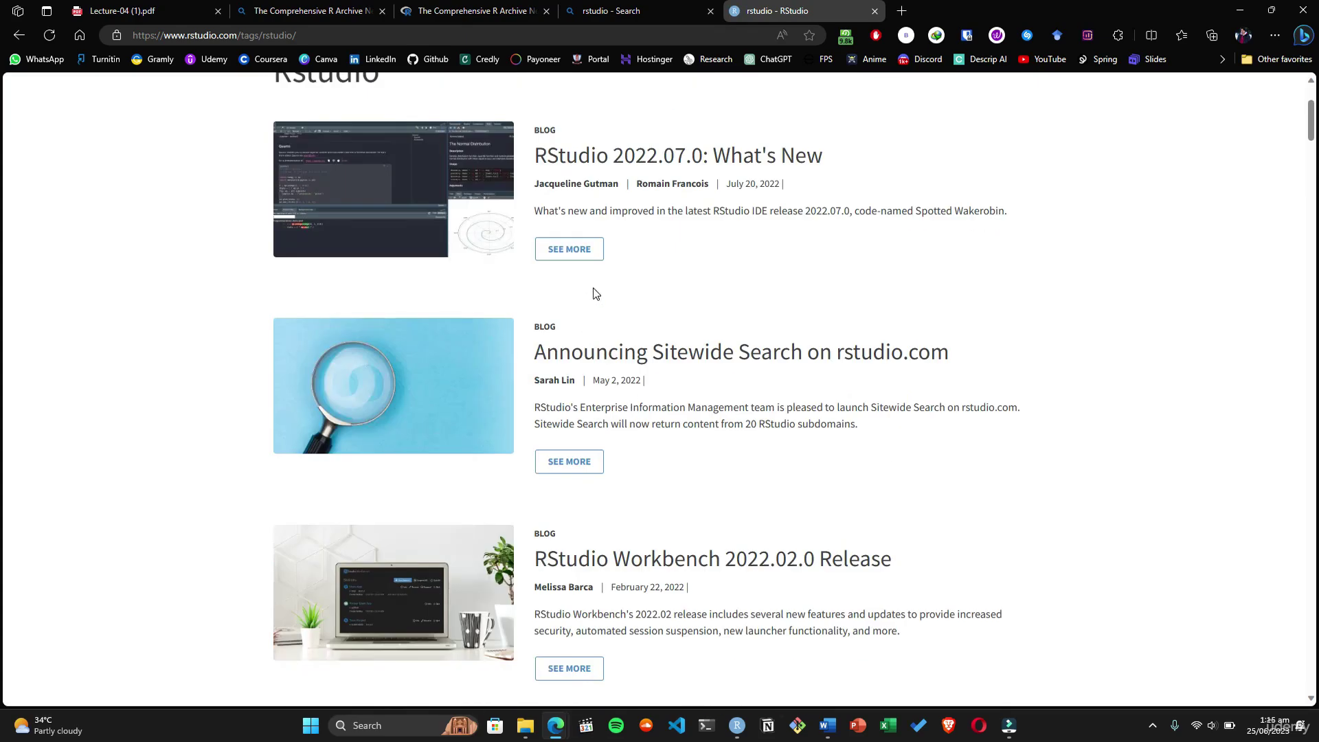
Step: Return to the rstudio search results, refine them to "rstudio download", and open the RStudio Desktop download page on posit.co
click(611, 11)
scroll(289, 172, up, 6)
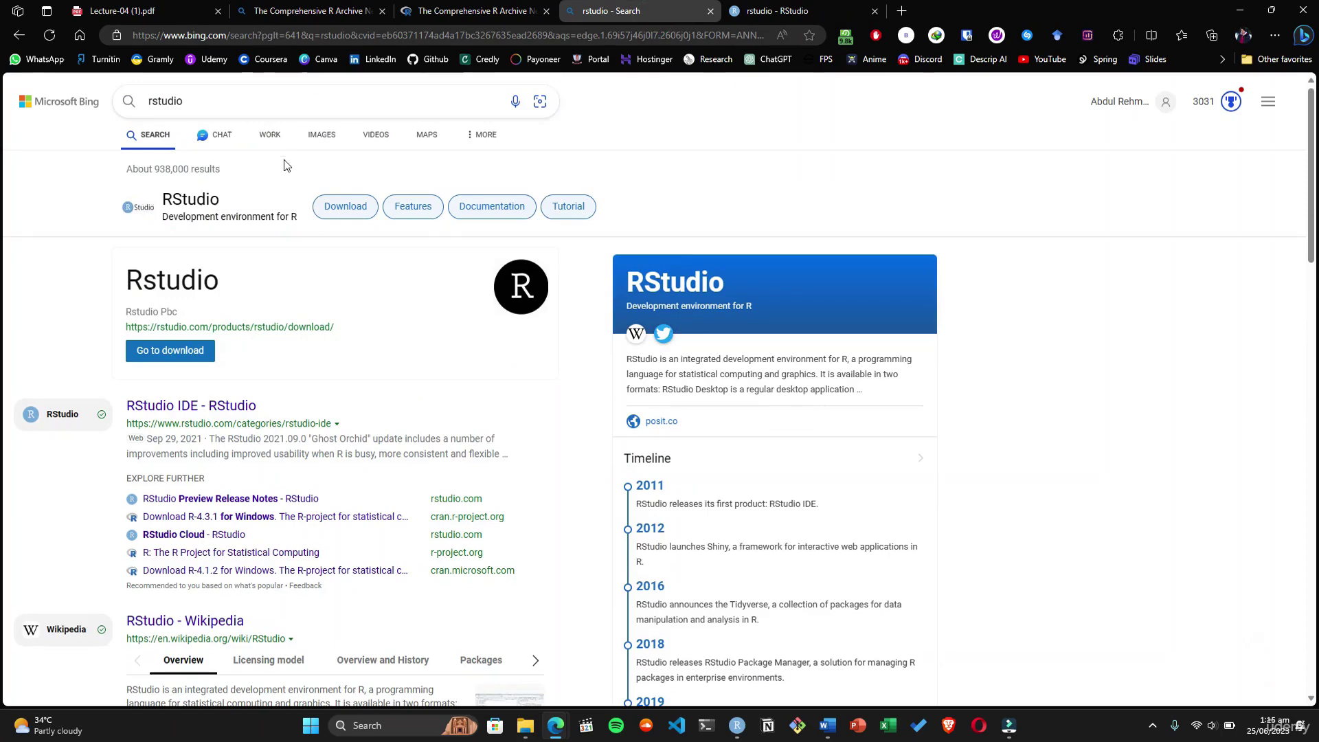
click(282, 100)
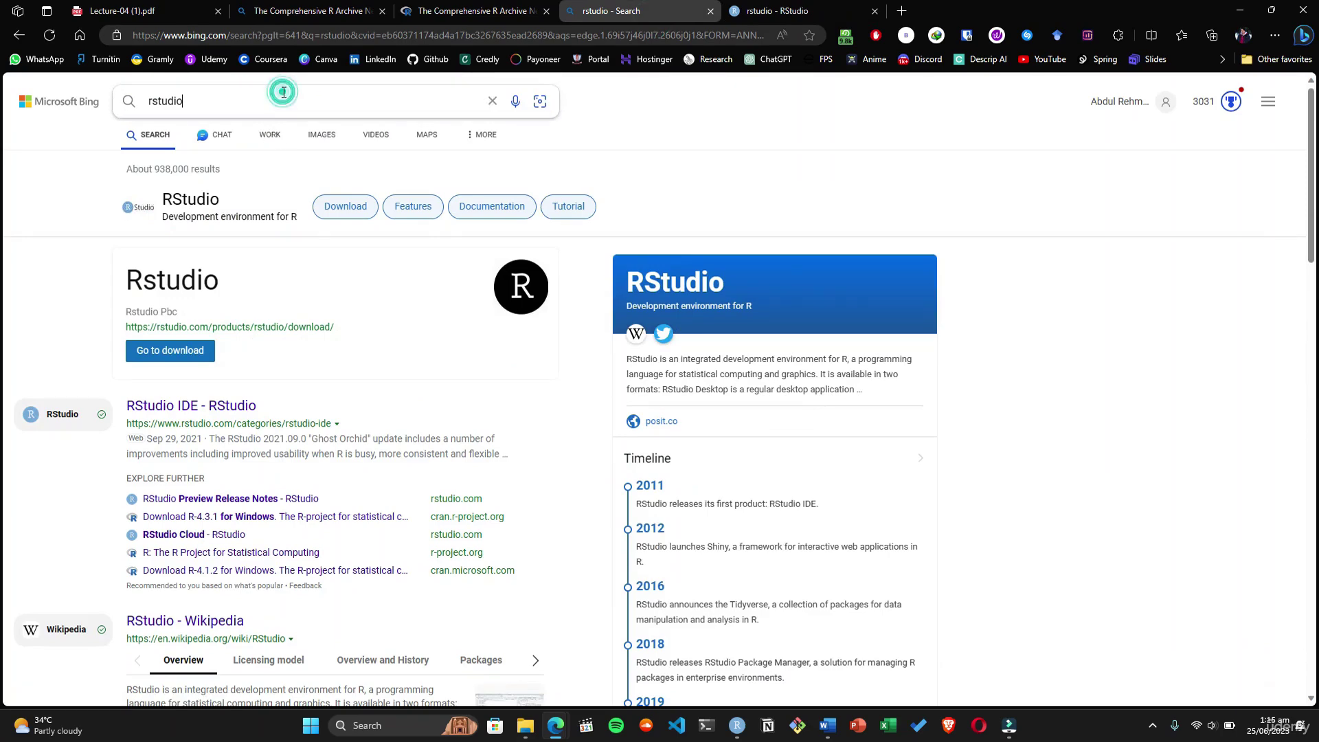
click(998, 199)
click(357, 201)
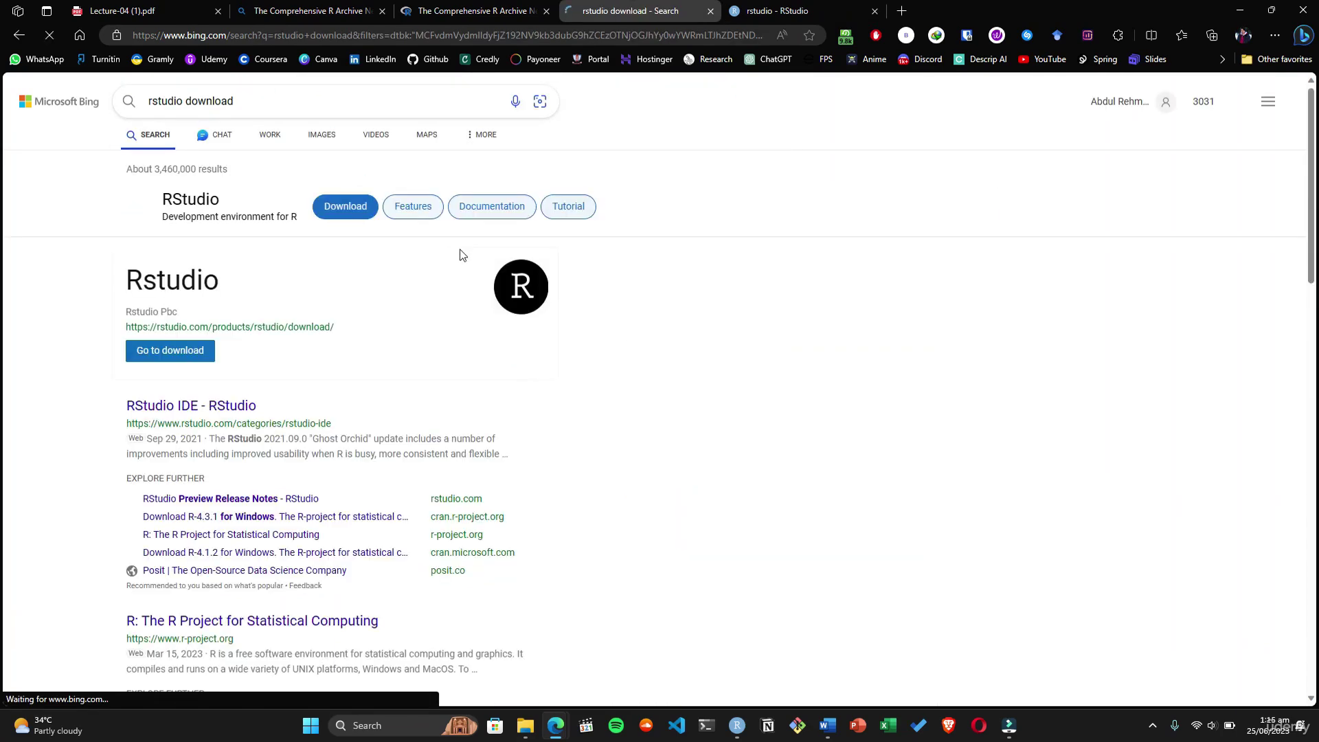
click(194, 354)
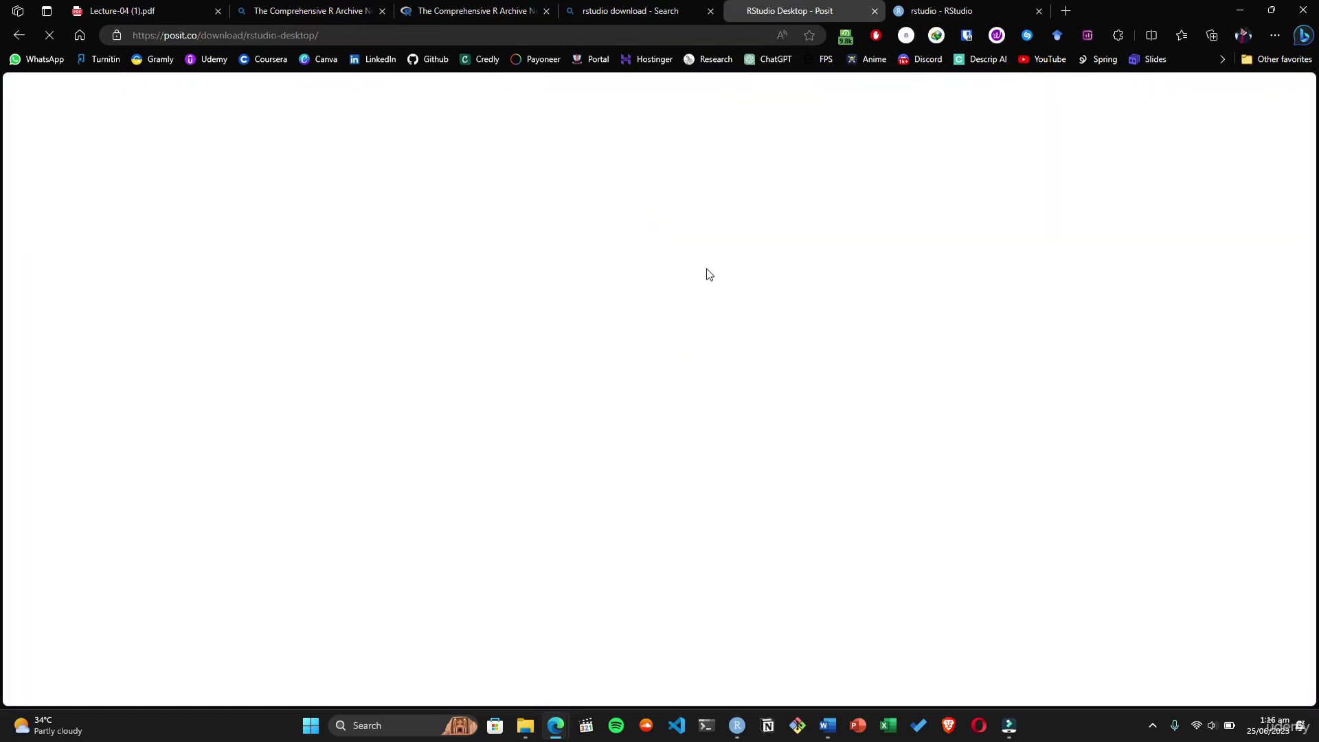
Step: Look over the Install R and Install RStudio sections and the Windows 10/11 entry in the installers table
scroll(554, 426, down, 3)
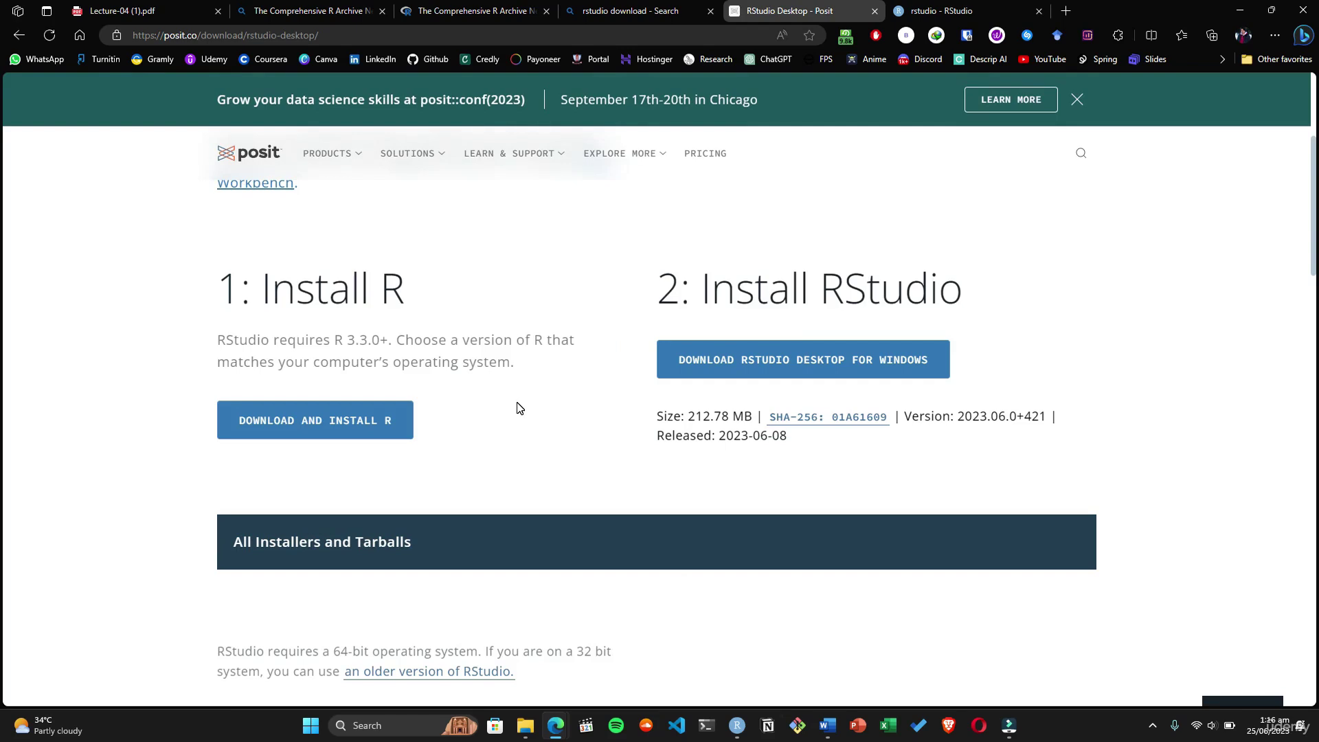
scroll(527, 403, down, 7)
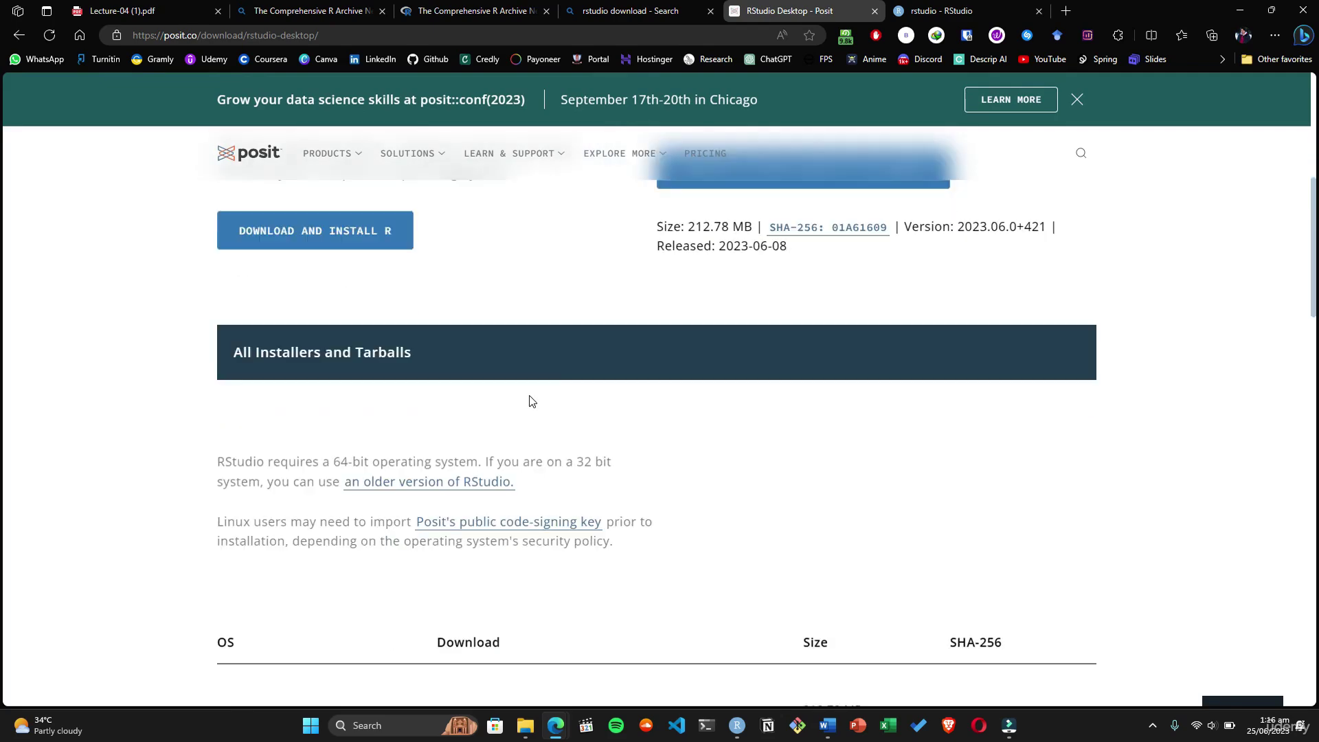
scroll(268, 480, down, 3)
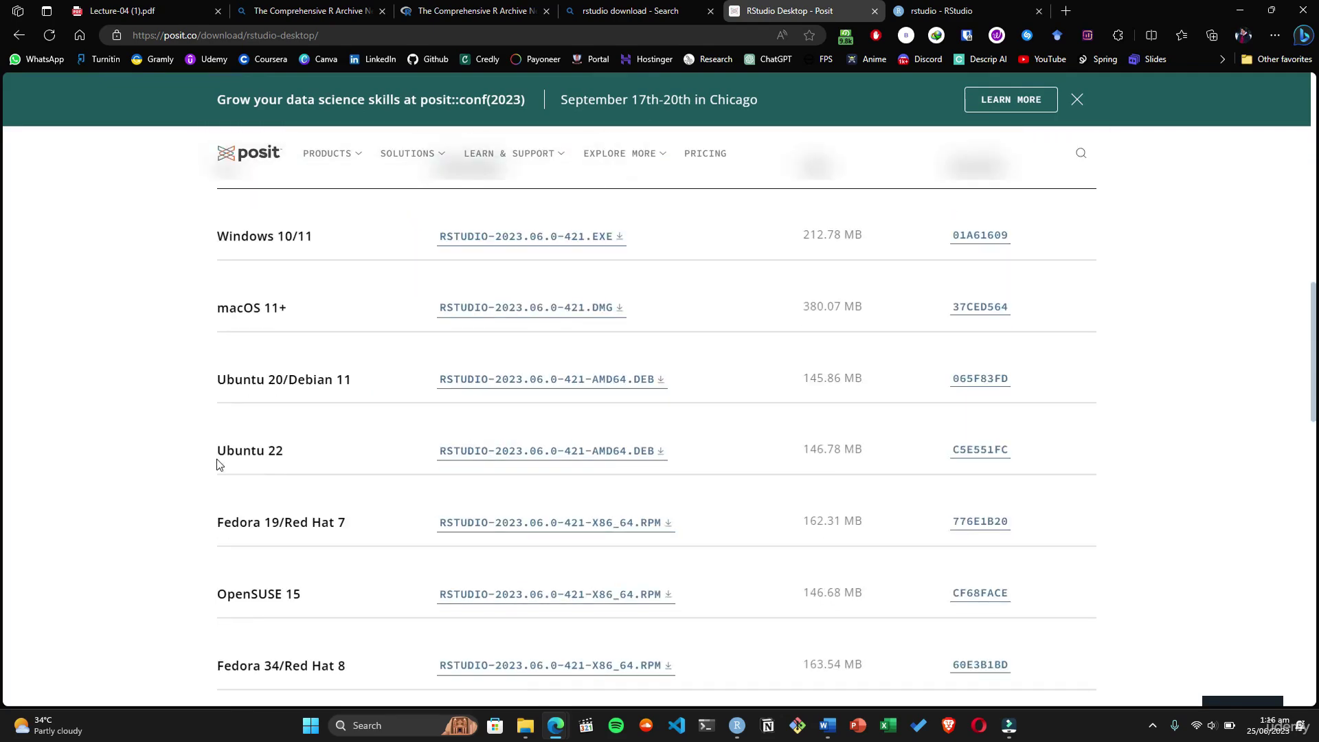
scroll(229, 264, up, 1)
drag(212, 342, 316, 344)
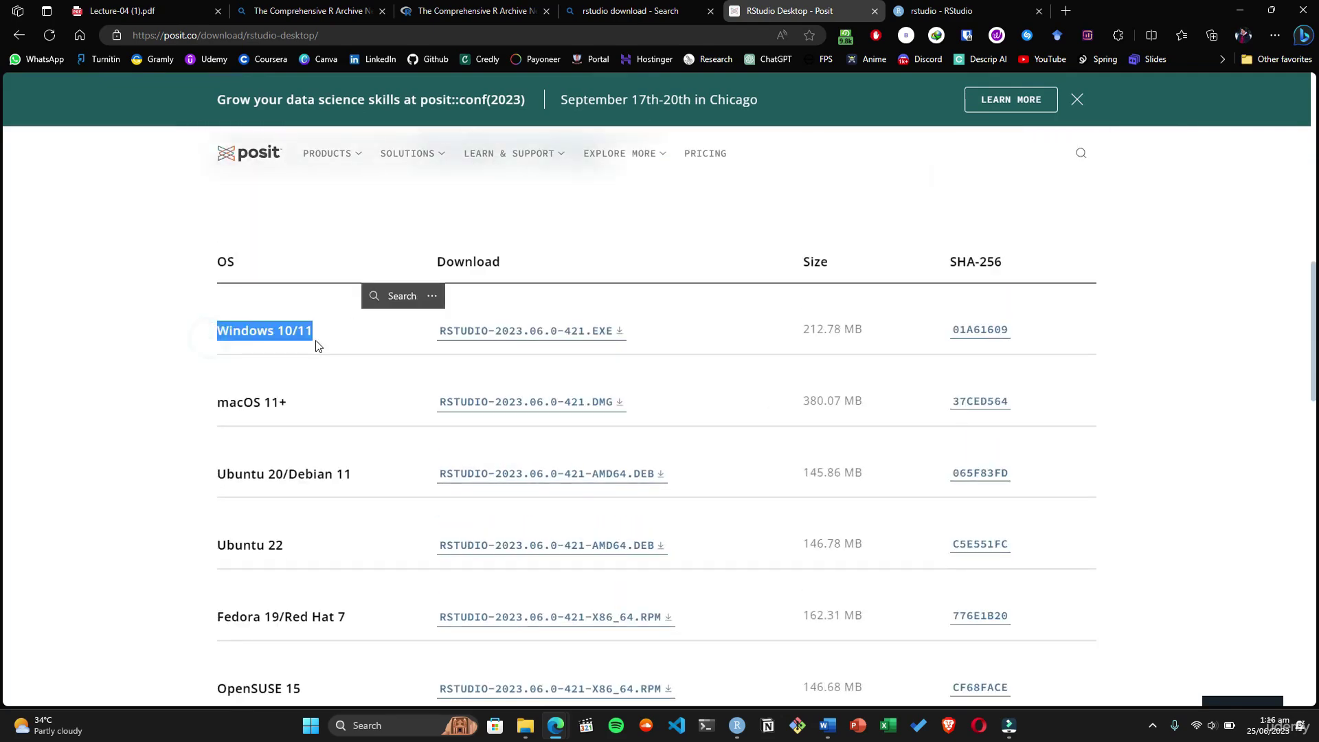
click(188, 353)
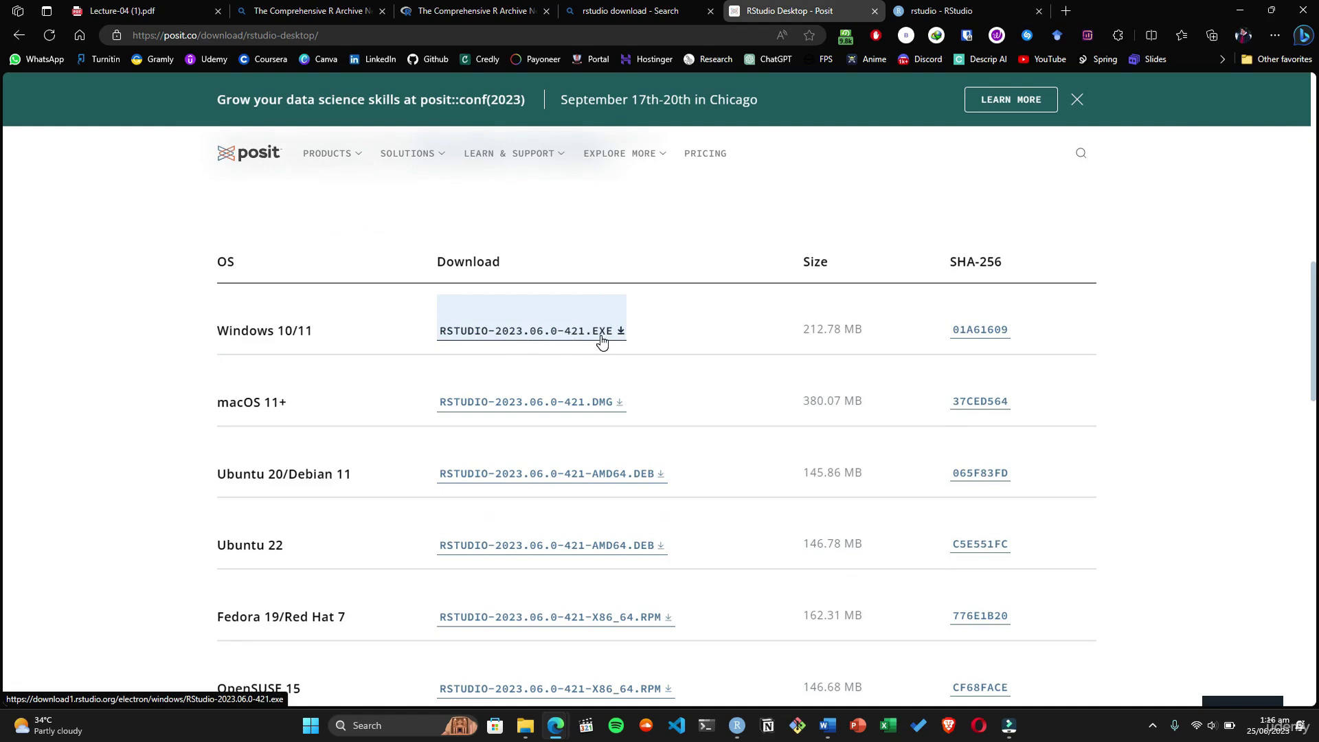
click(69, 421)
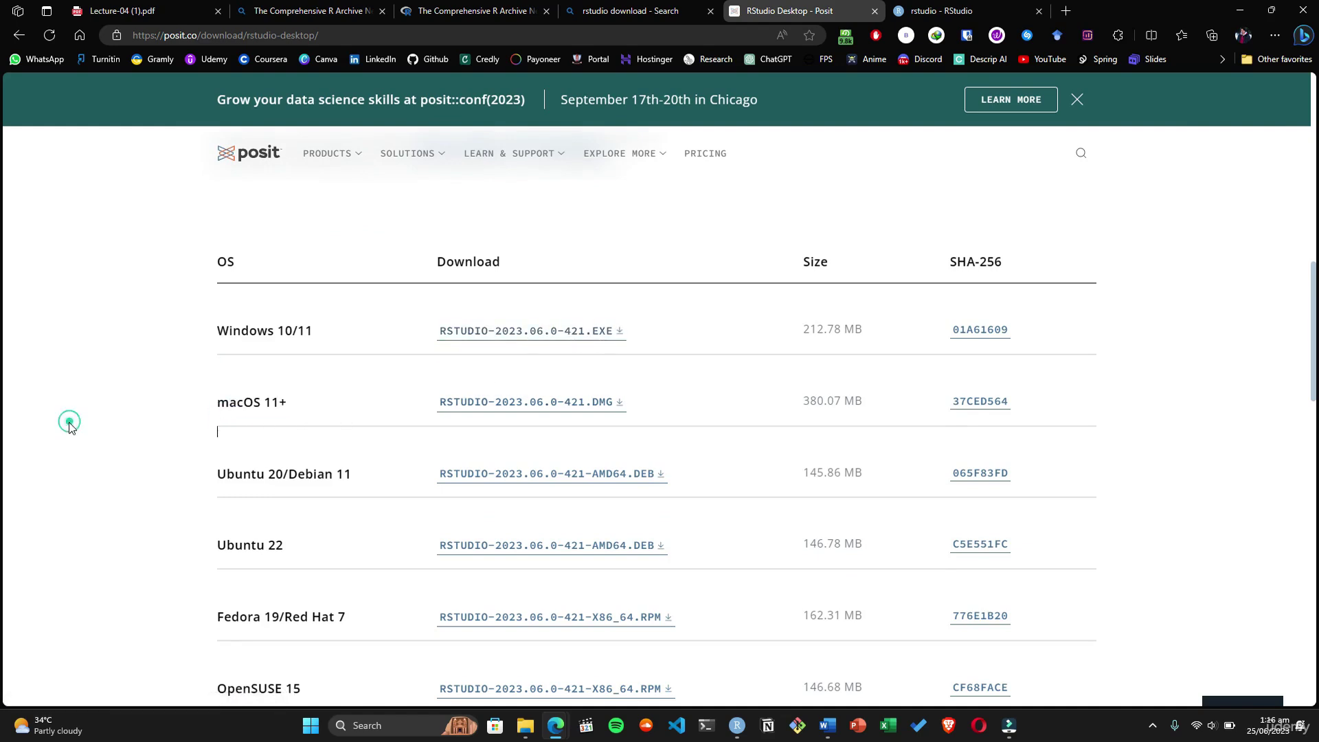
Step: Examine the Ubuntu, Fedora/Red Hat and OpenSUSE installer entries and the rest of the RStudio Desktop download page
drag(162, 462, 415, 506)
click(162, 465)
scroll(180, 533, down, 4)
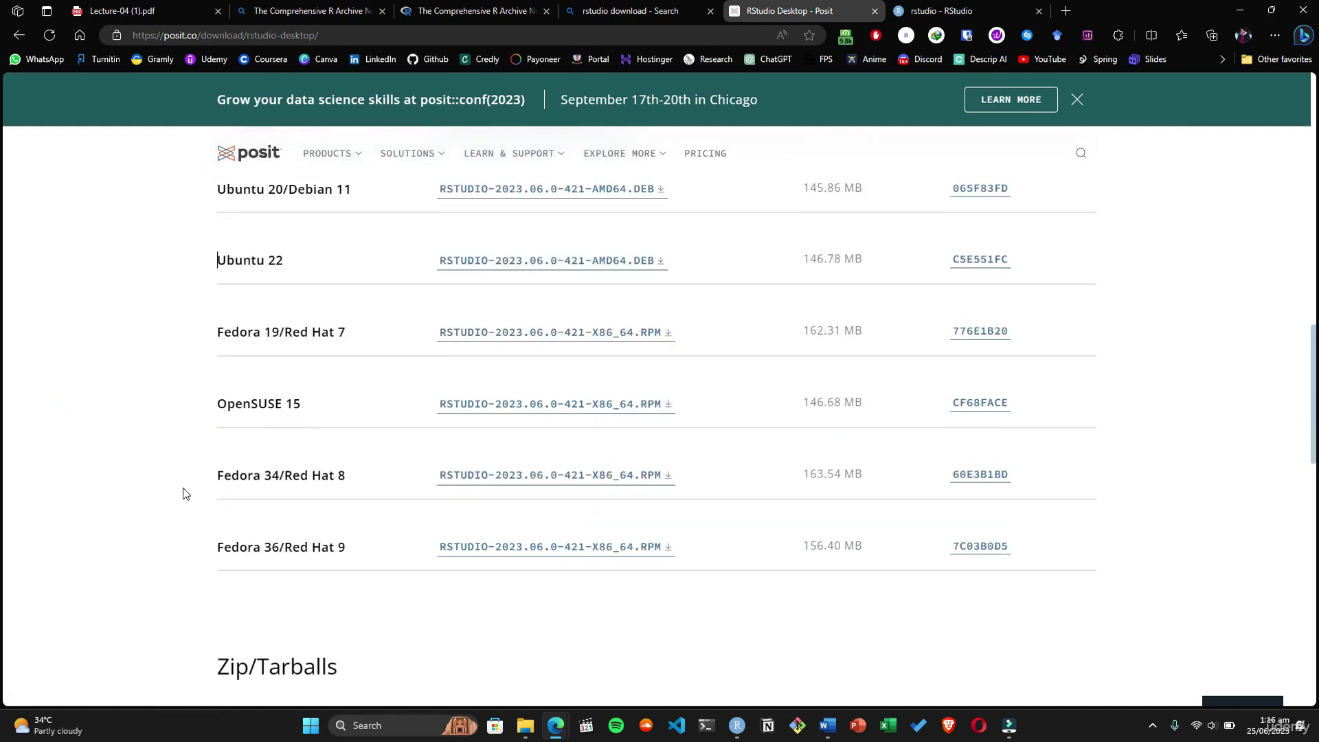
drag(171, 481, 345, 476)
drag(210, 542, 300, 547)
triple_click(231, 398)
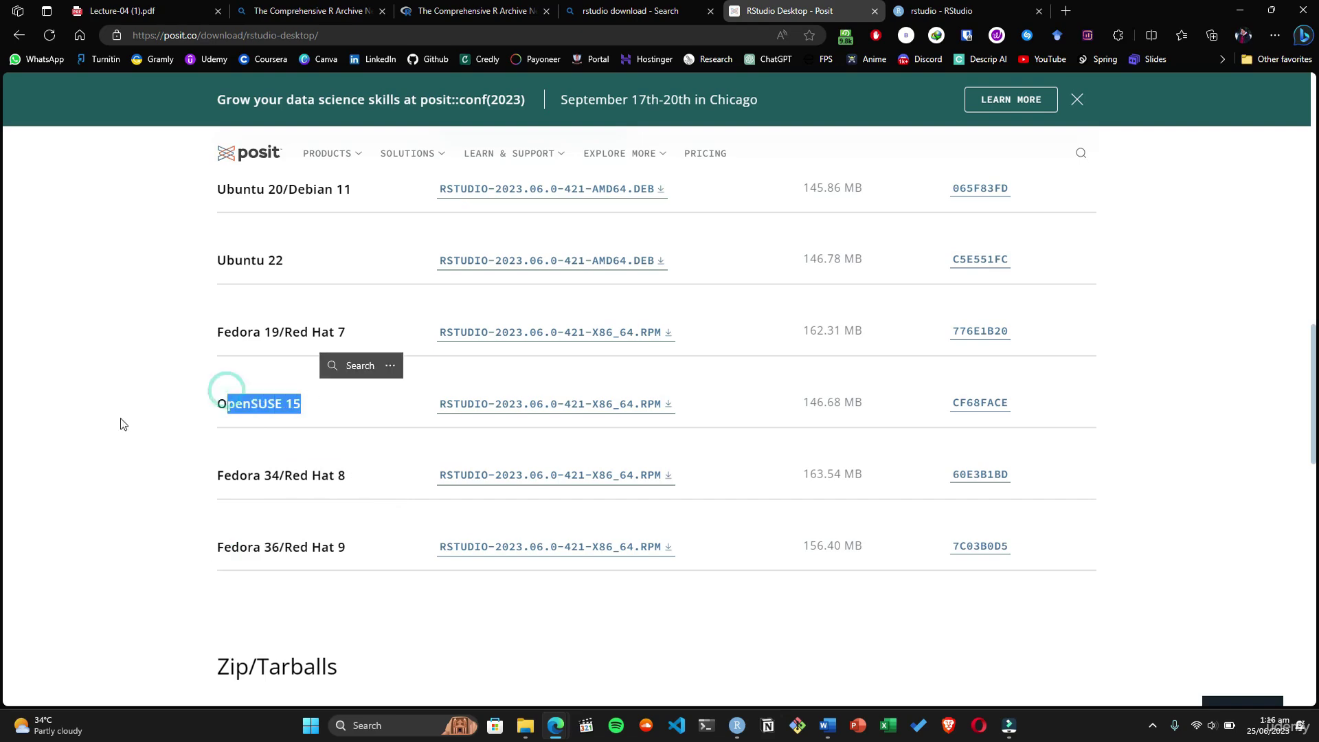
click(120, 418)
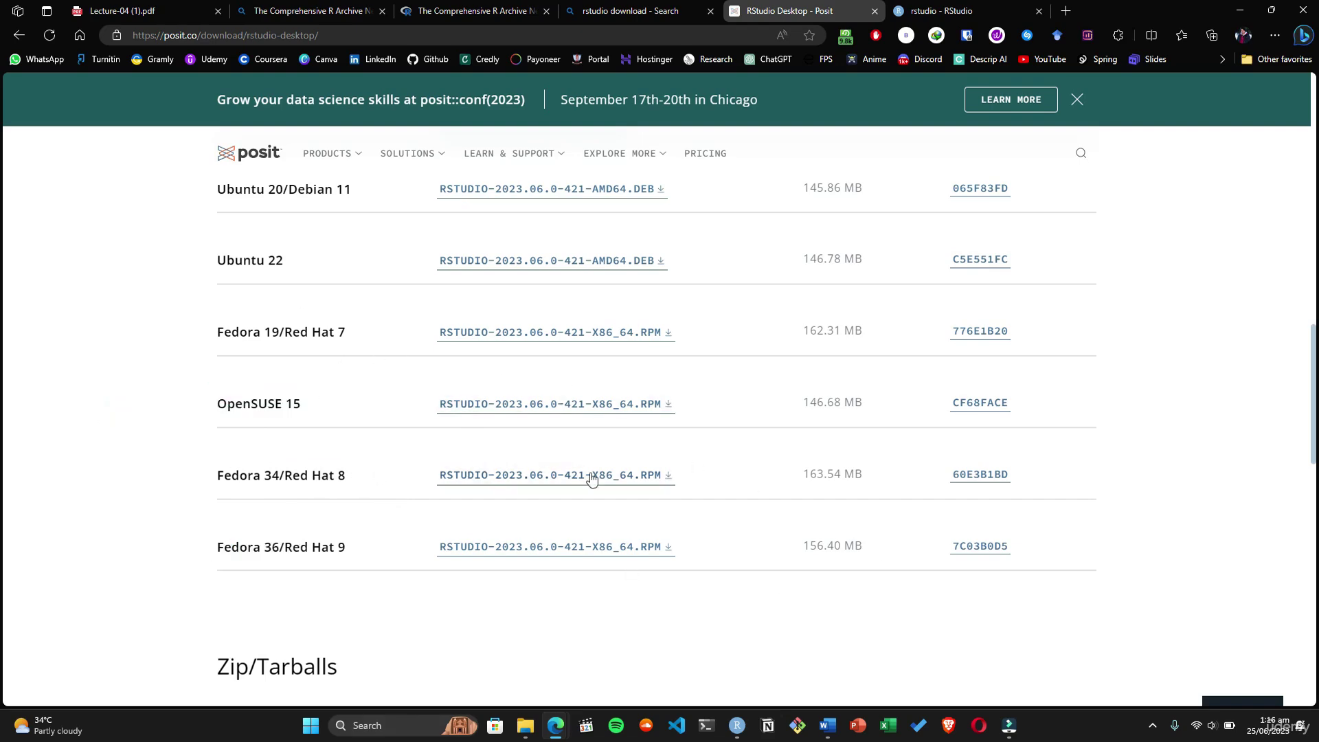
scroll(588, 476, down, 8)
scroll(506, 449, up, 5)
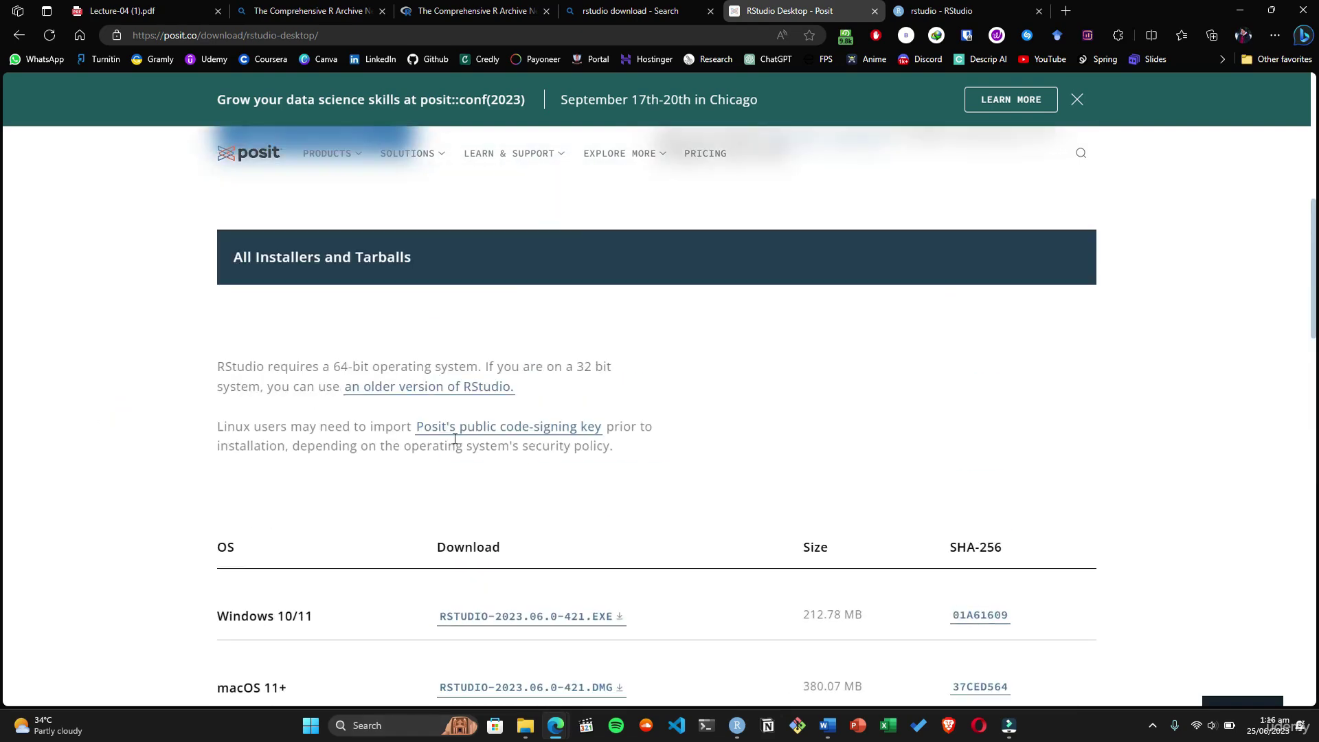
Step: Start downloading the Windows 10/11 installer RStudio-2023.06.0-421.exe, cancel the download, and close the downloads list
scroll(345, 451, down, 4)
drag(203, 333, 531, 335)
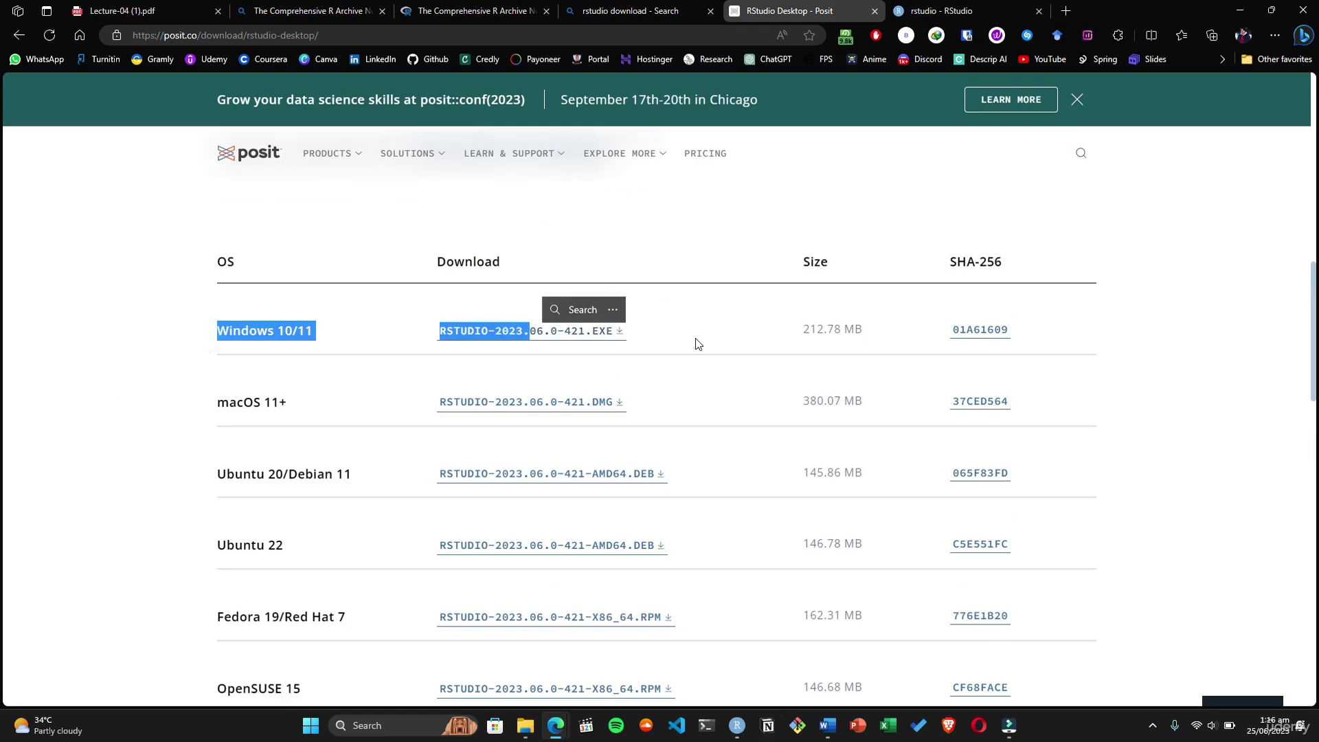
click(669, 343)
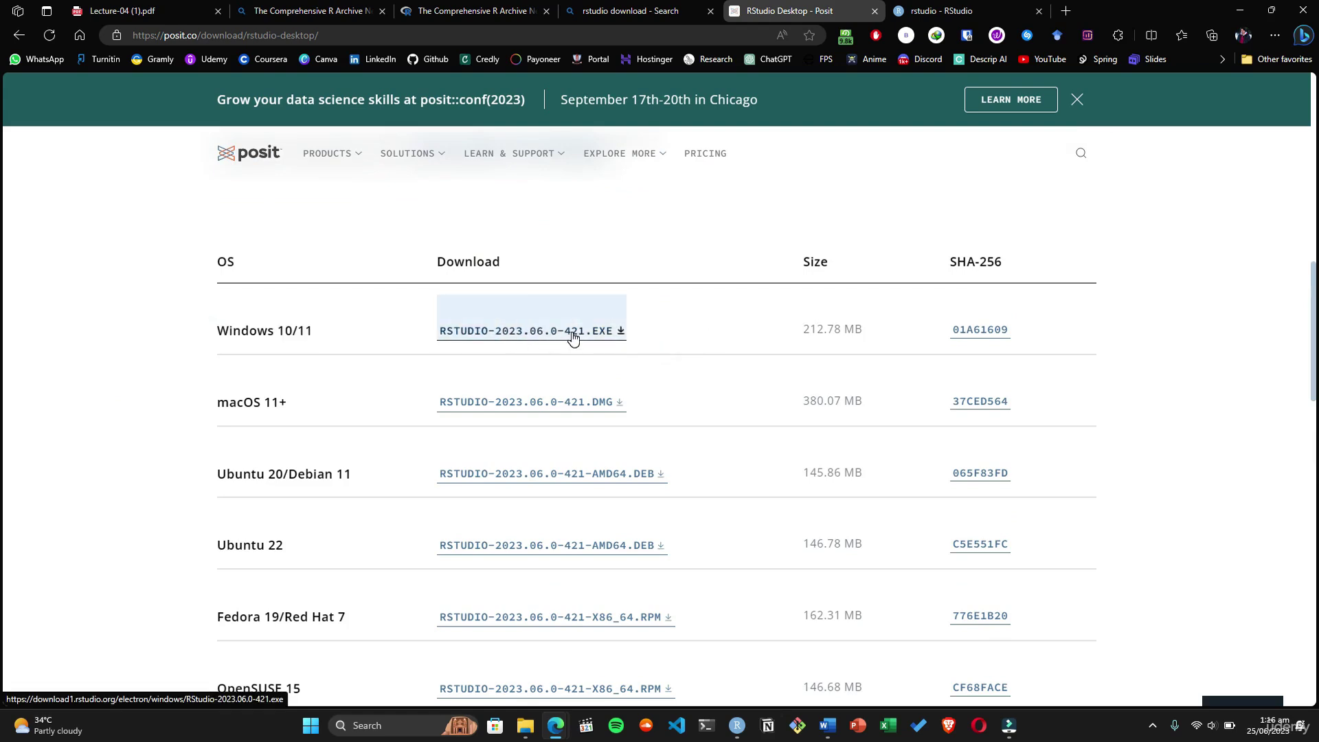
click(621, 343)
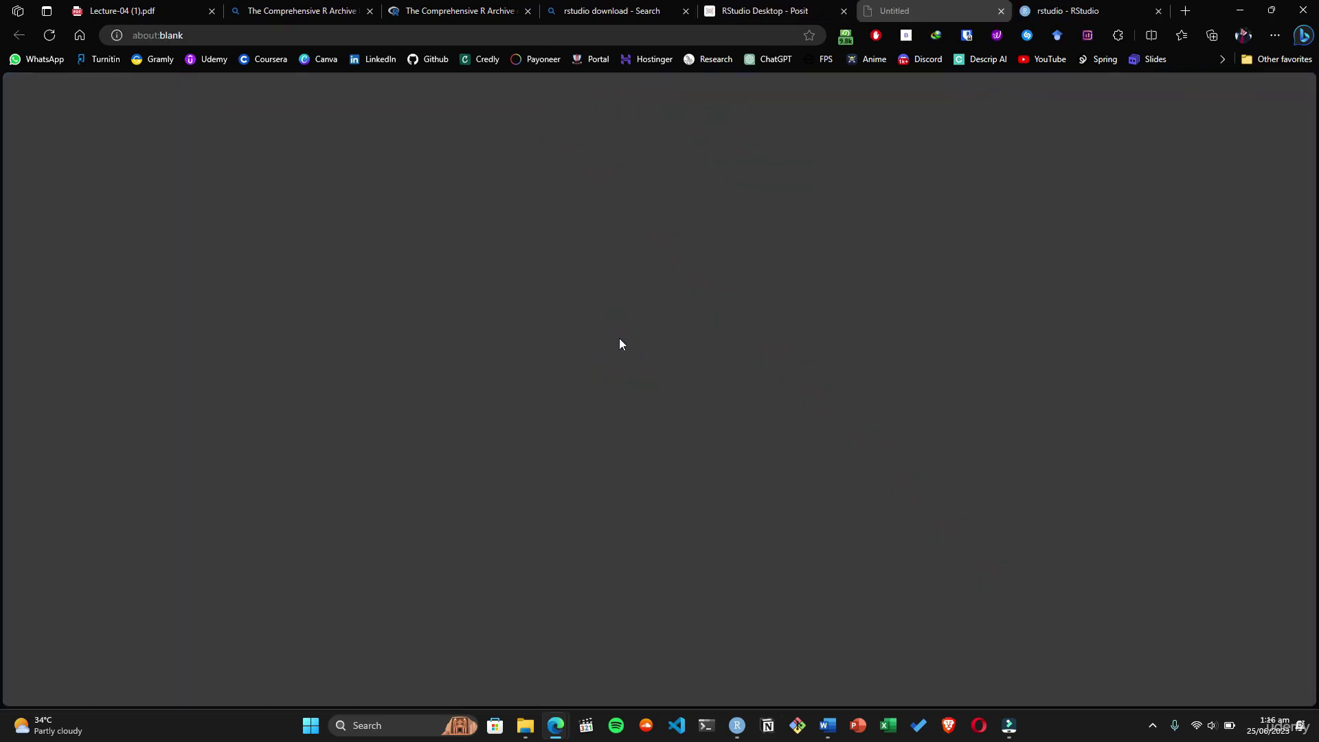
click(1001, 11)
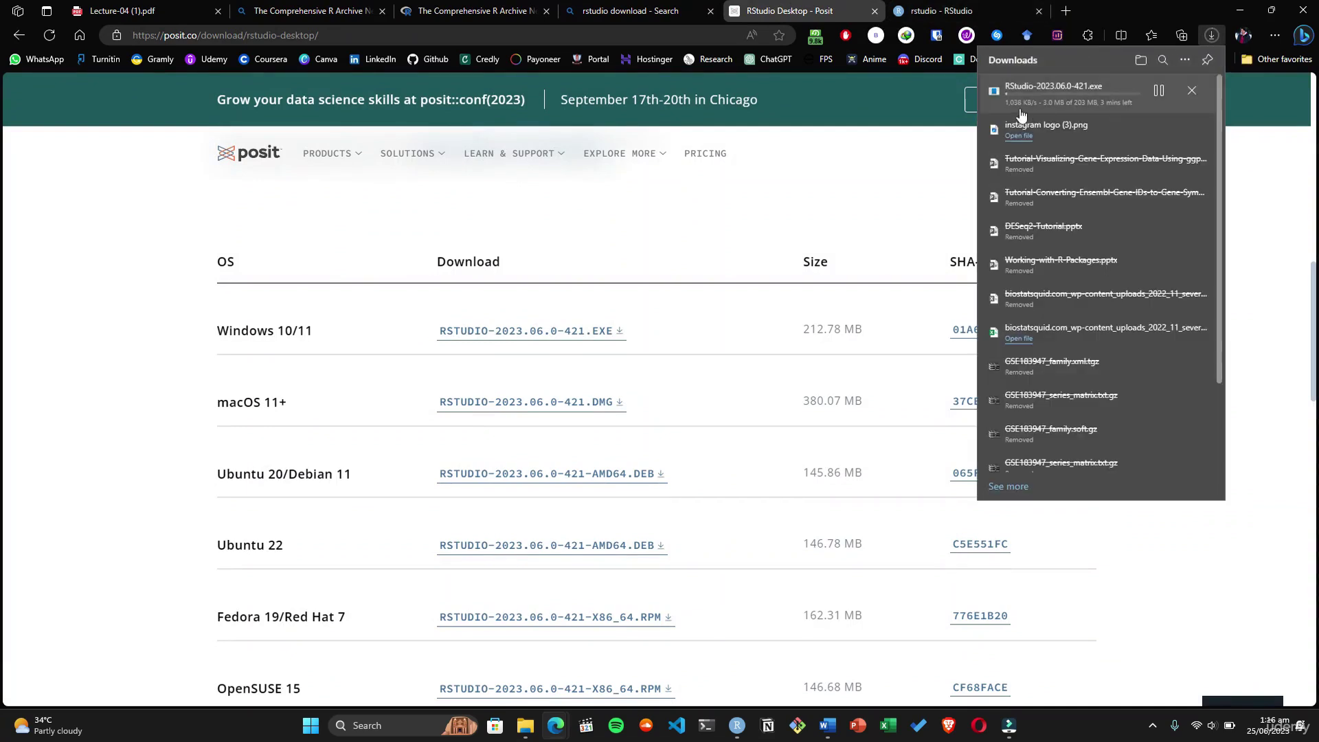
click(1193, 92)
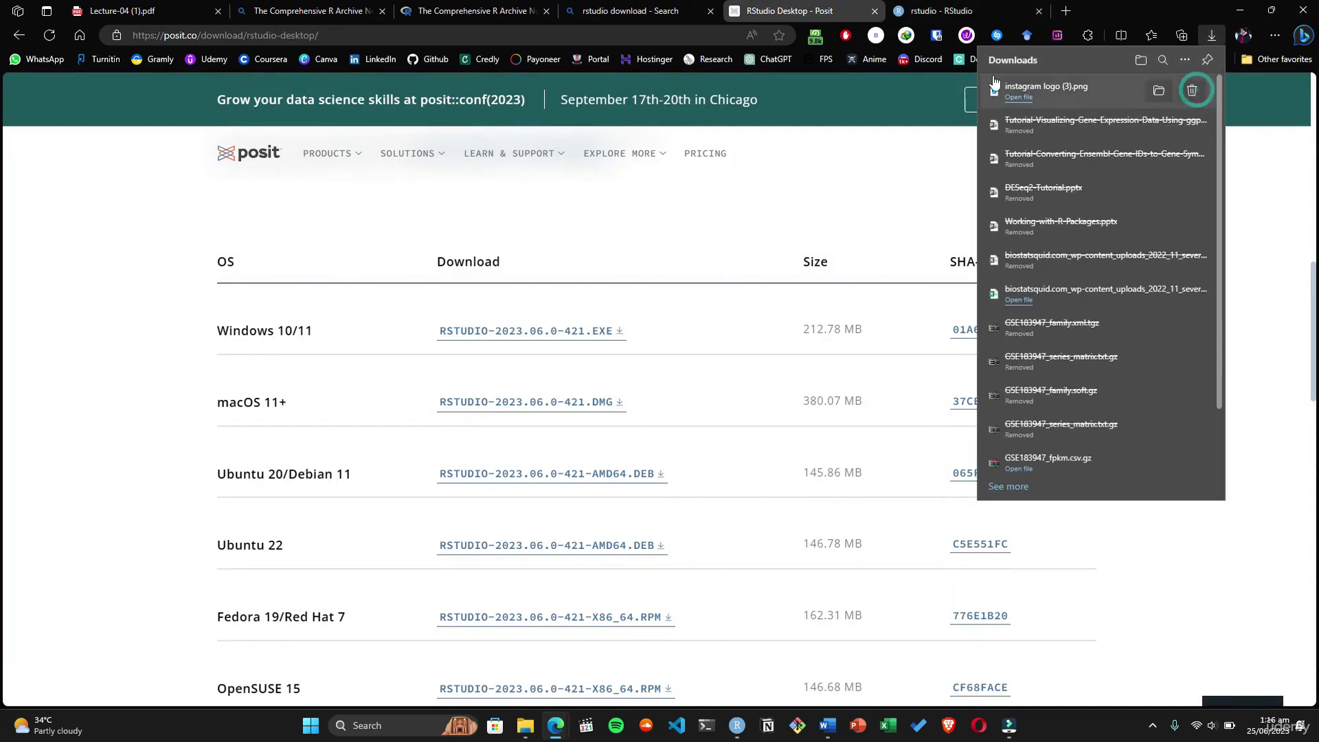
click(1161, 546)
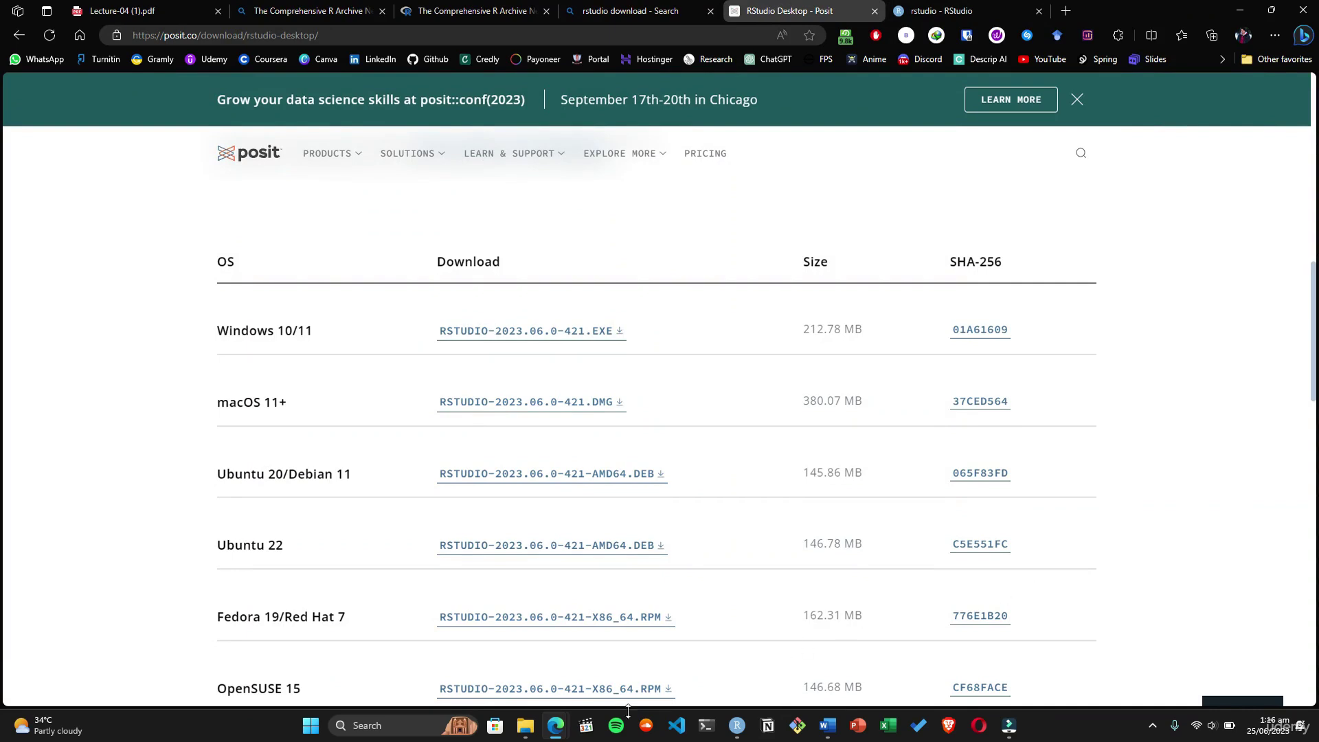
Step: Search Windows for "R stud" and look over the RStudio app entry and its recent files
click(395, 731)
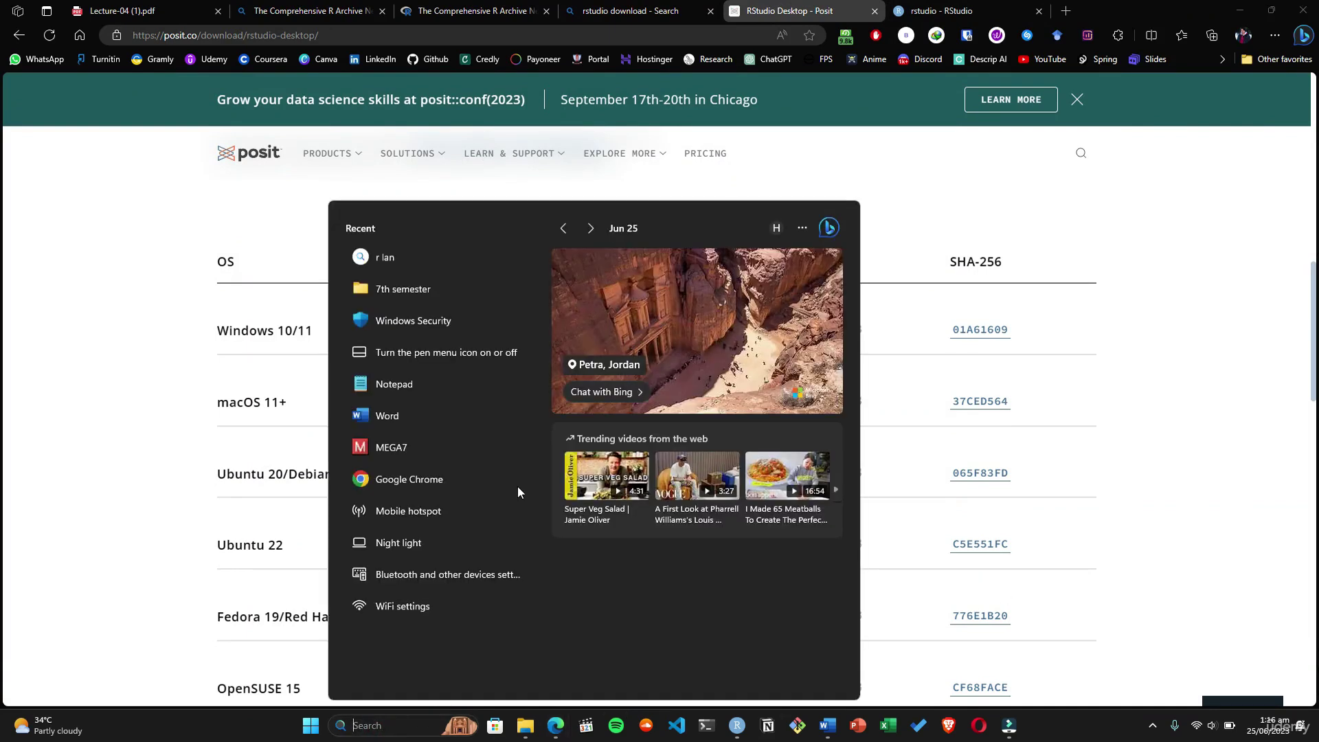
text(R)
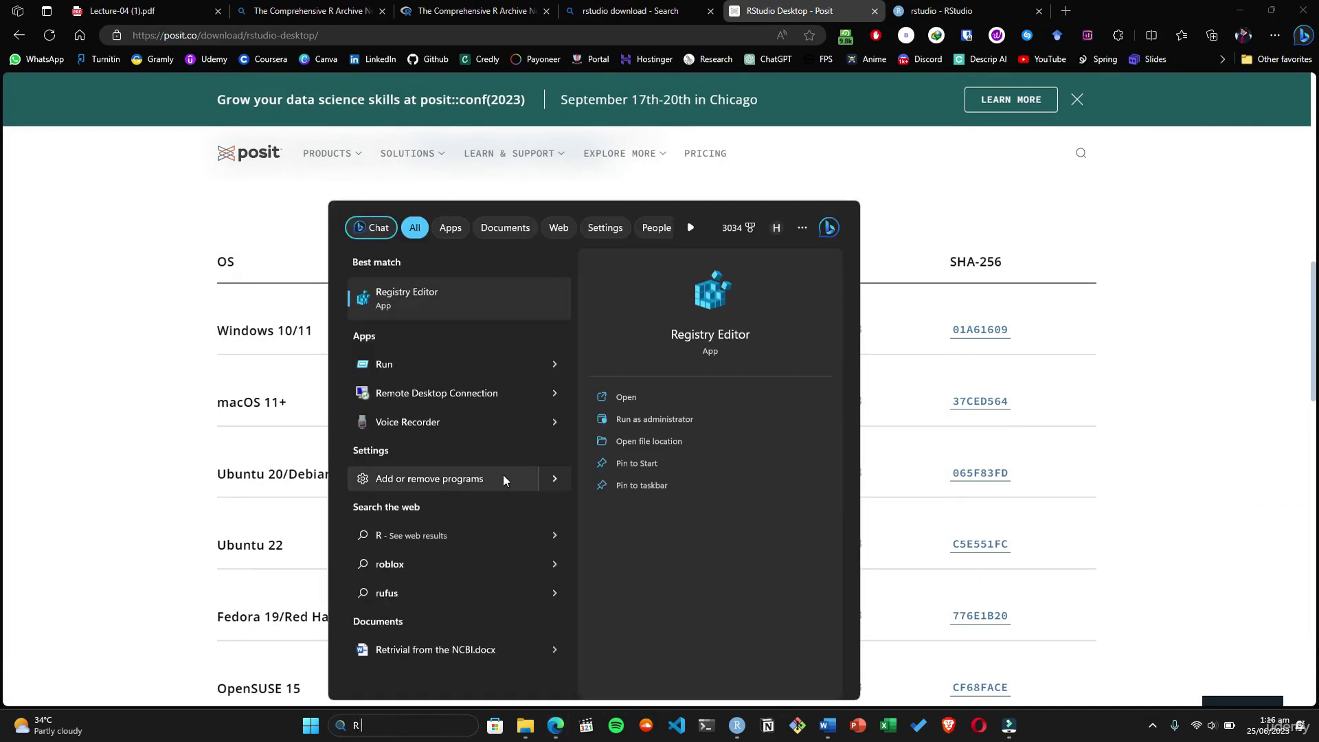
text( stud)
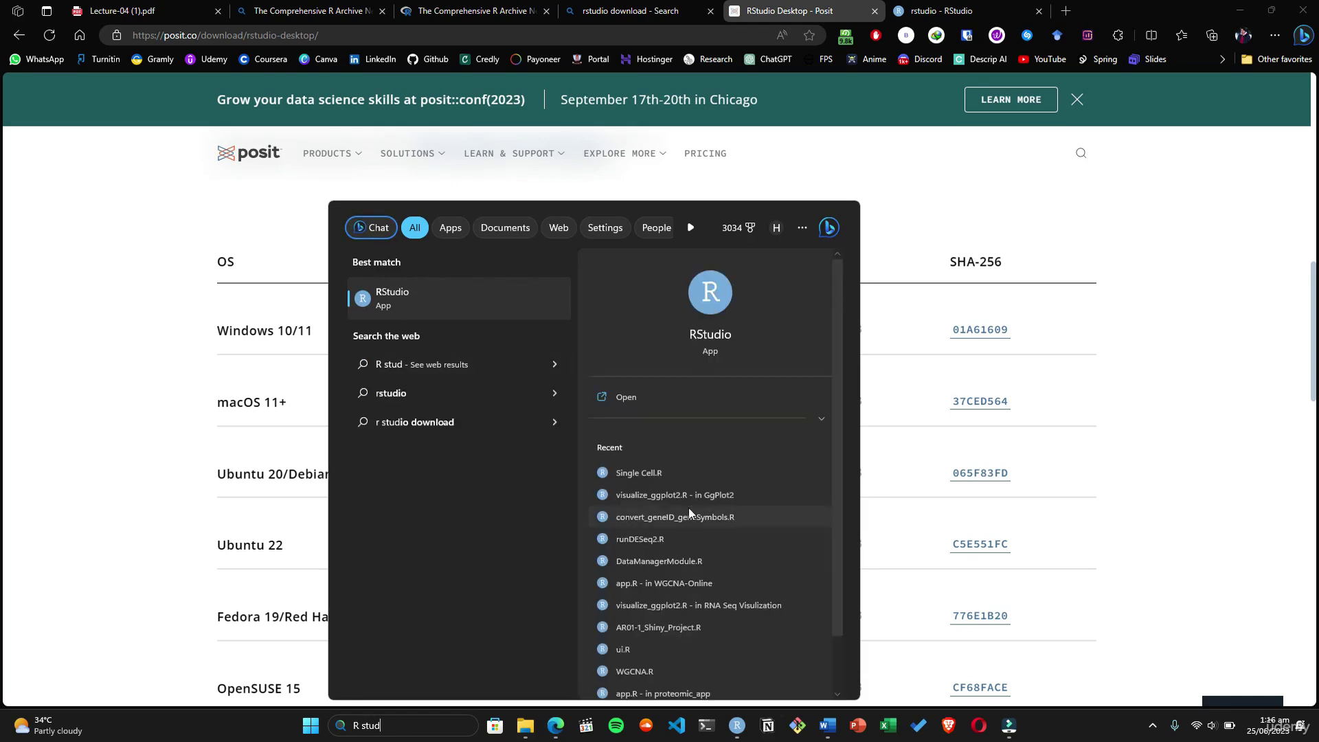
scroll(688, 508, down, 1)
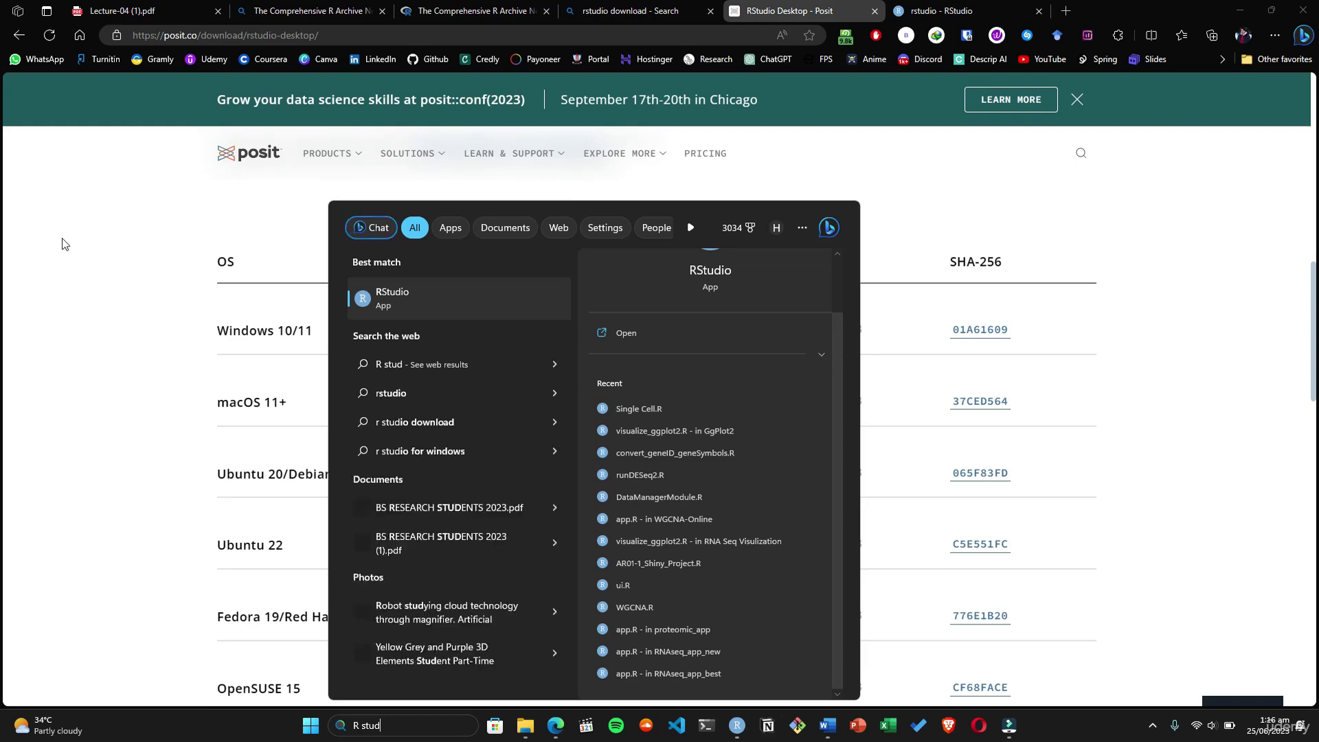
Step: Return to the Lecture-04 (1).pdf slides and examine the "Interaction with R using RStudio" page, highlighting its title
click(125, 12)
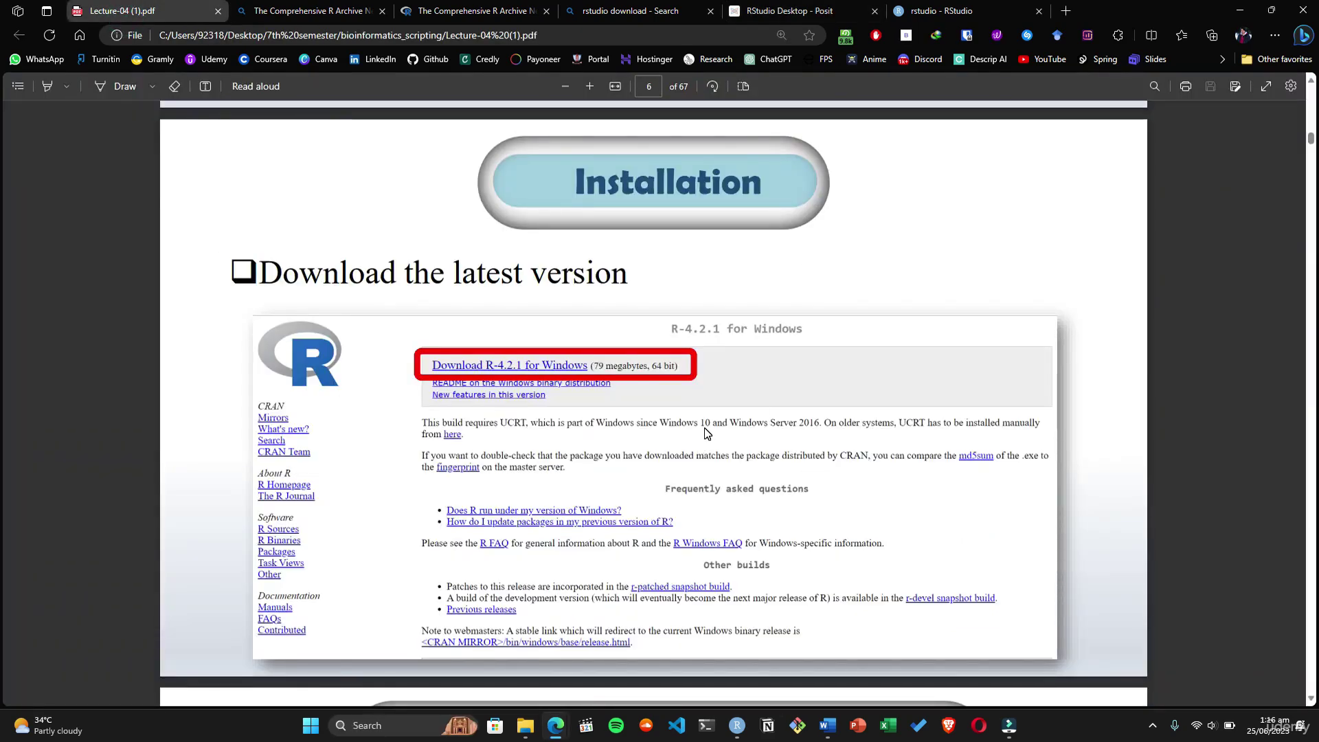
scroll(706, 433, down, 5)
scroll(707, 432, down, 6)
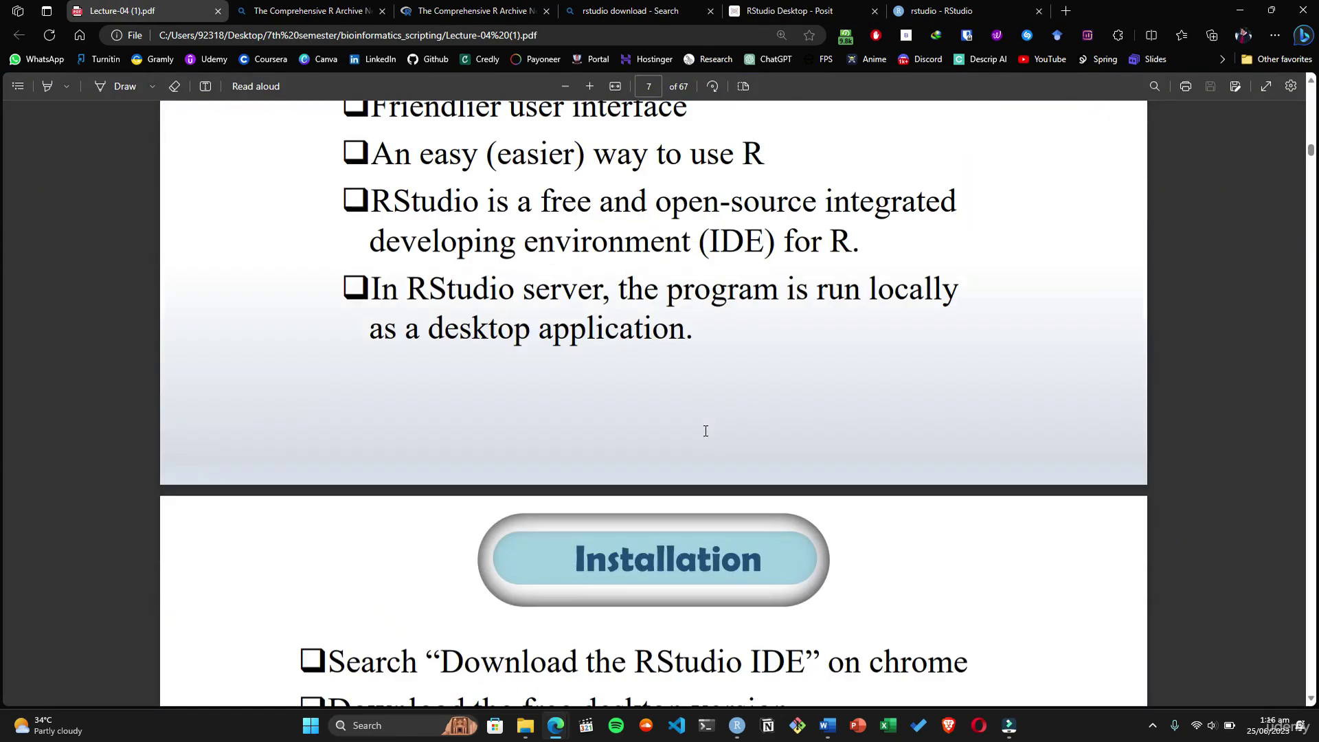
scroll(470, 294, up, 5)
drag(409, 272, 830, 287)
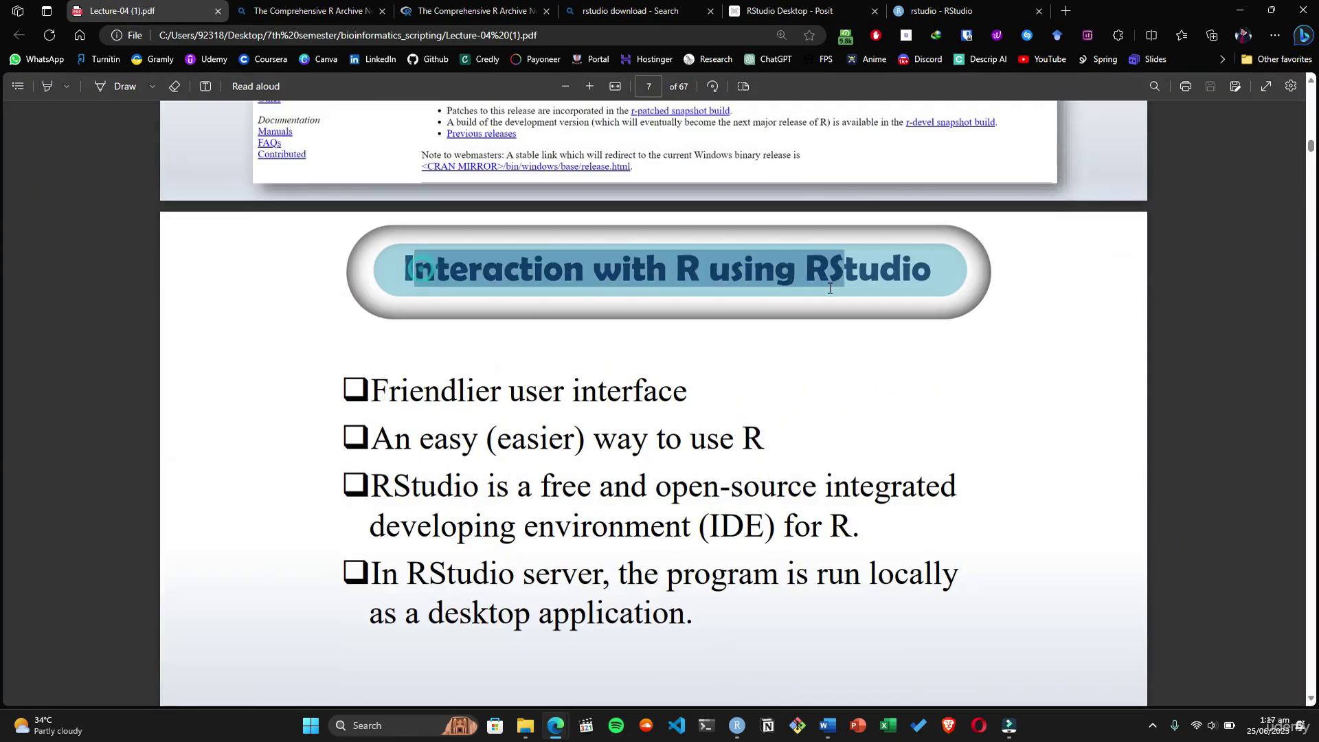
click(618, 360)
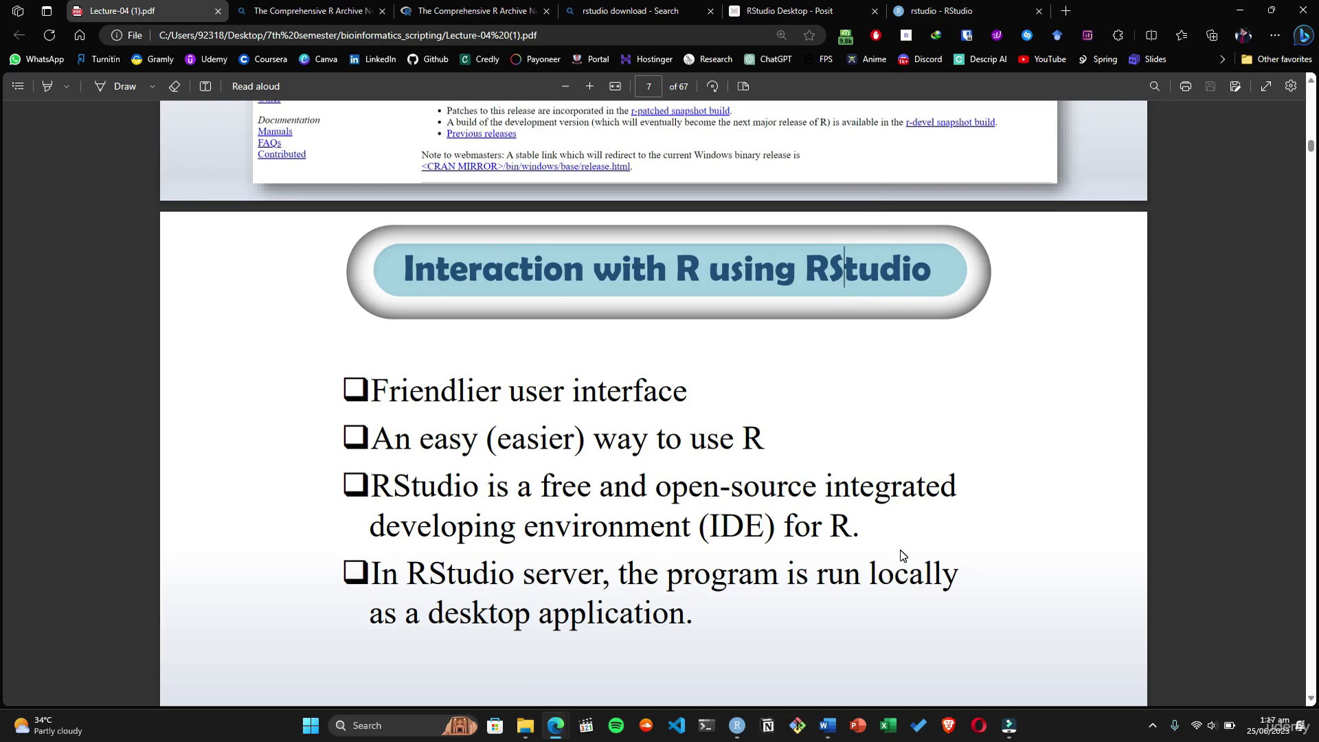
Step: Read on through the RStudio Installation slide to the "Layout of RStudio" slide on page 9
scroll(902, 555, down, 2)
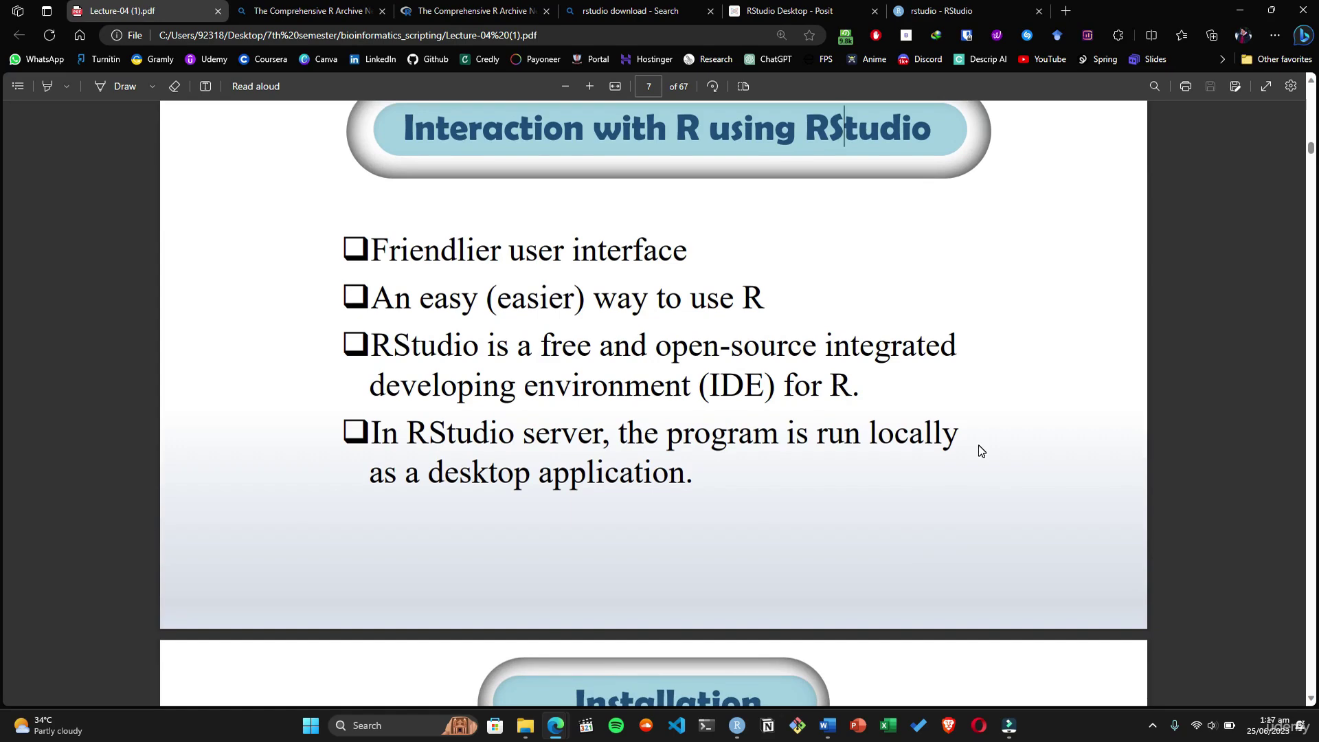
scroll(981, 450, down, 7)
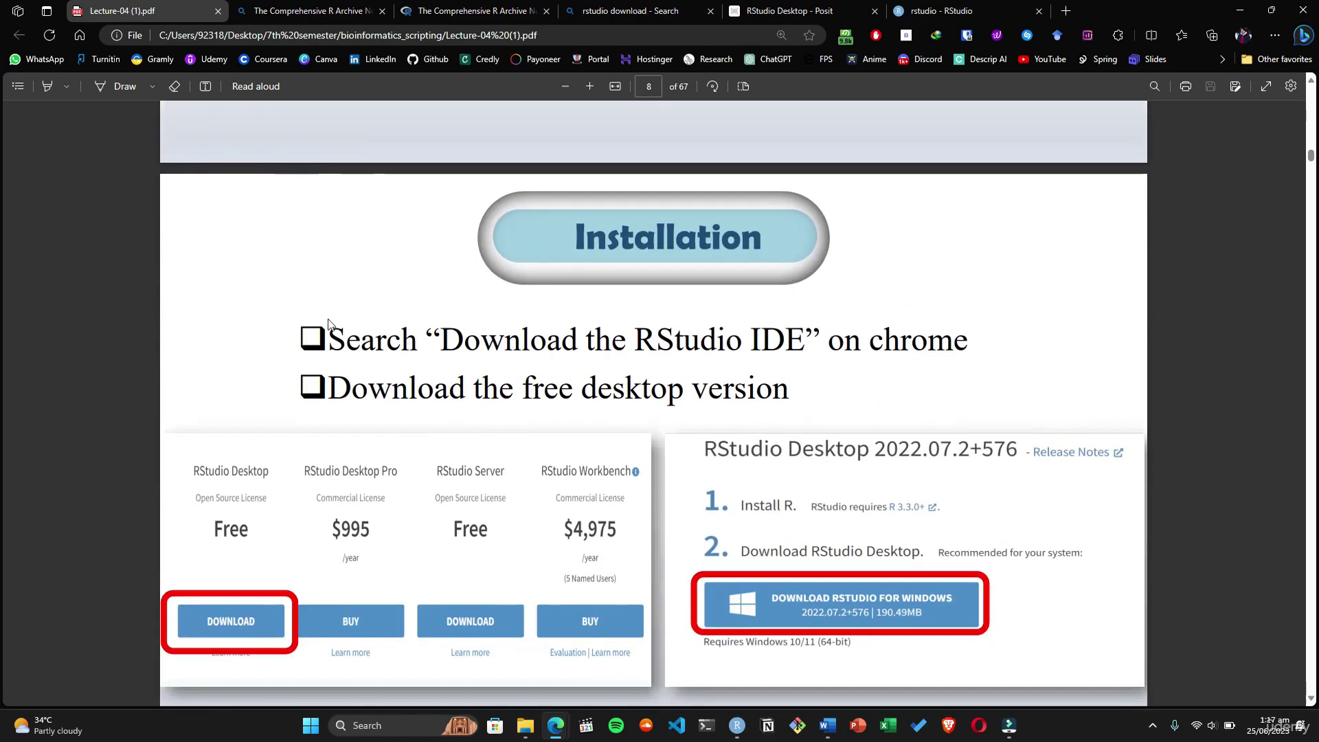
scroll(942, 421, down, 4)
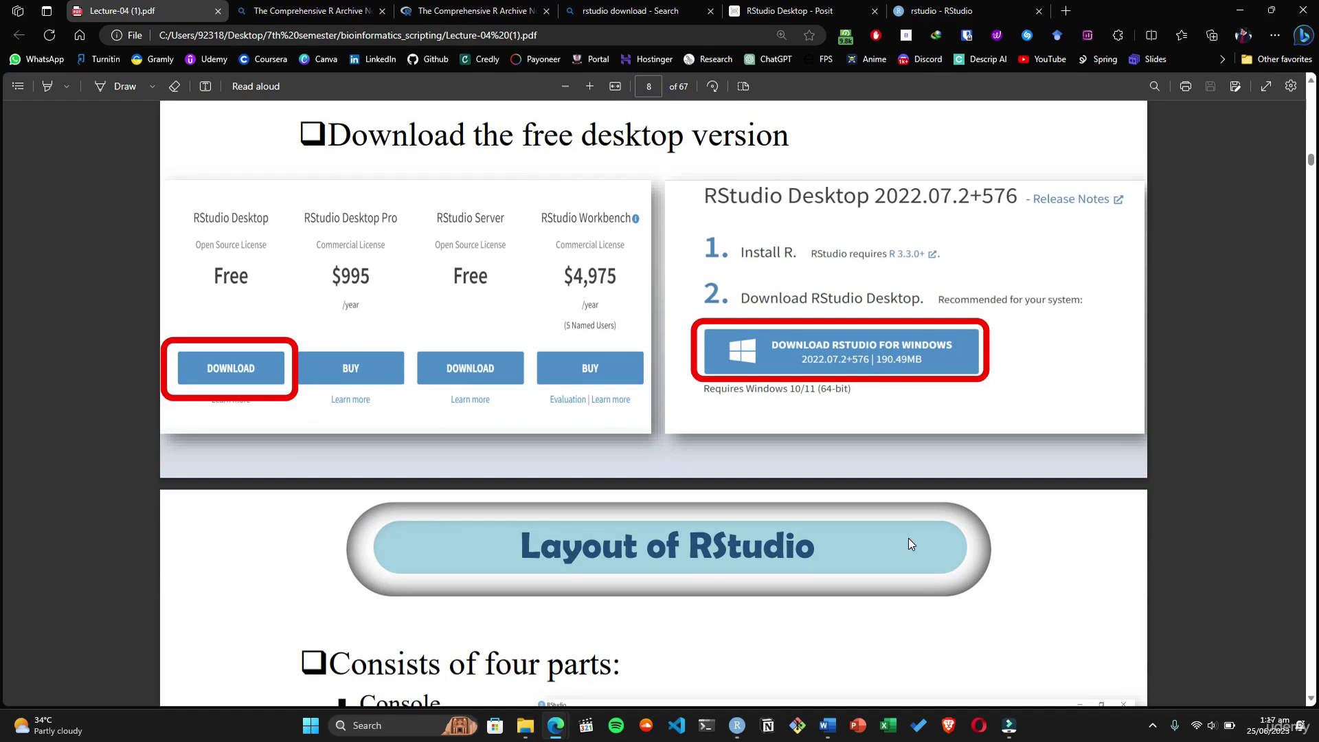
scroll(911, 543, down, 5)
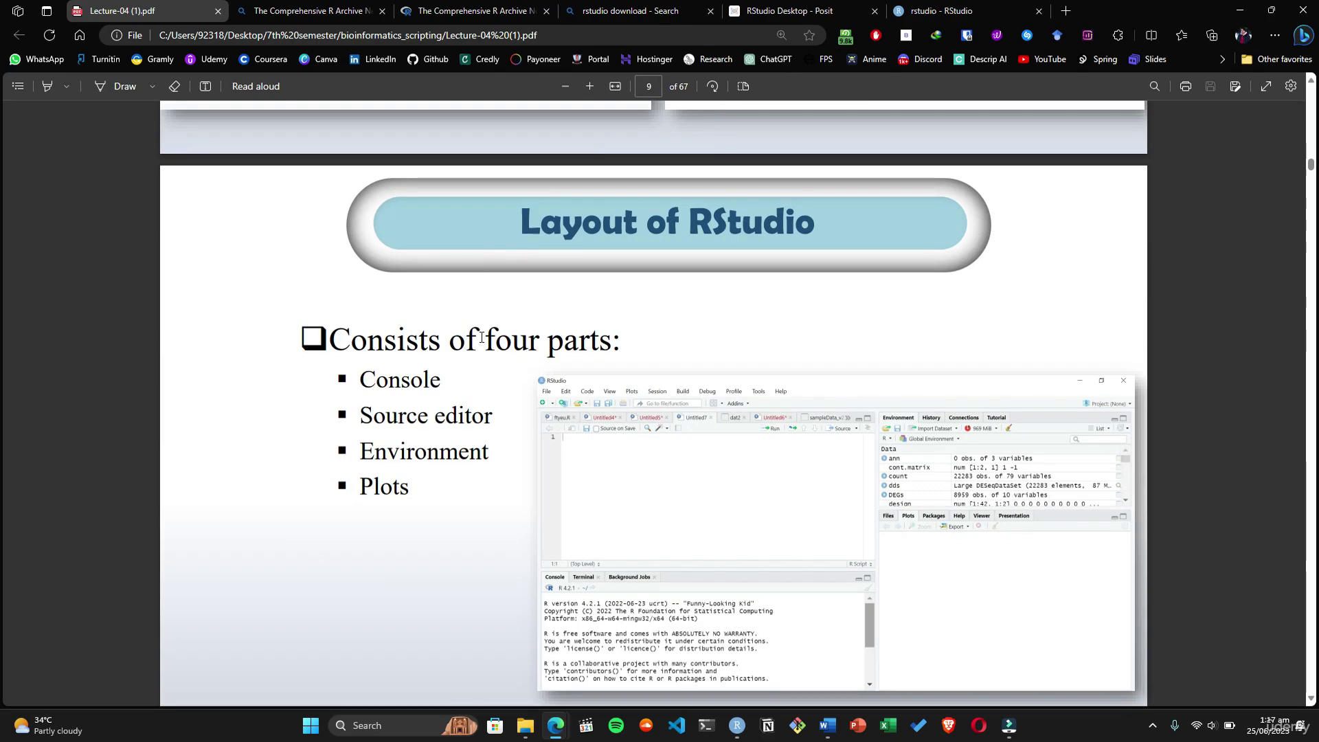
Step: Switch to RStudio, run the Shiny app from AR01-1_Shiny_Project.R, and minimize the app's window
click(736, 725)
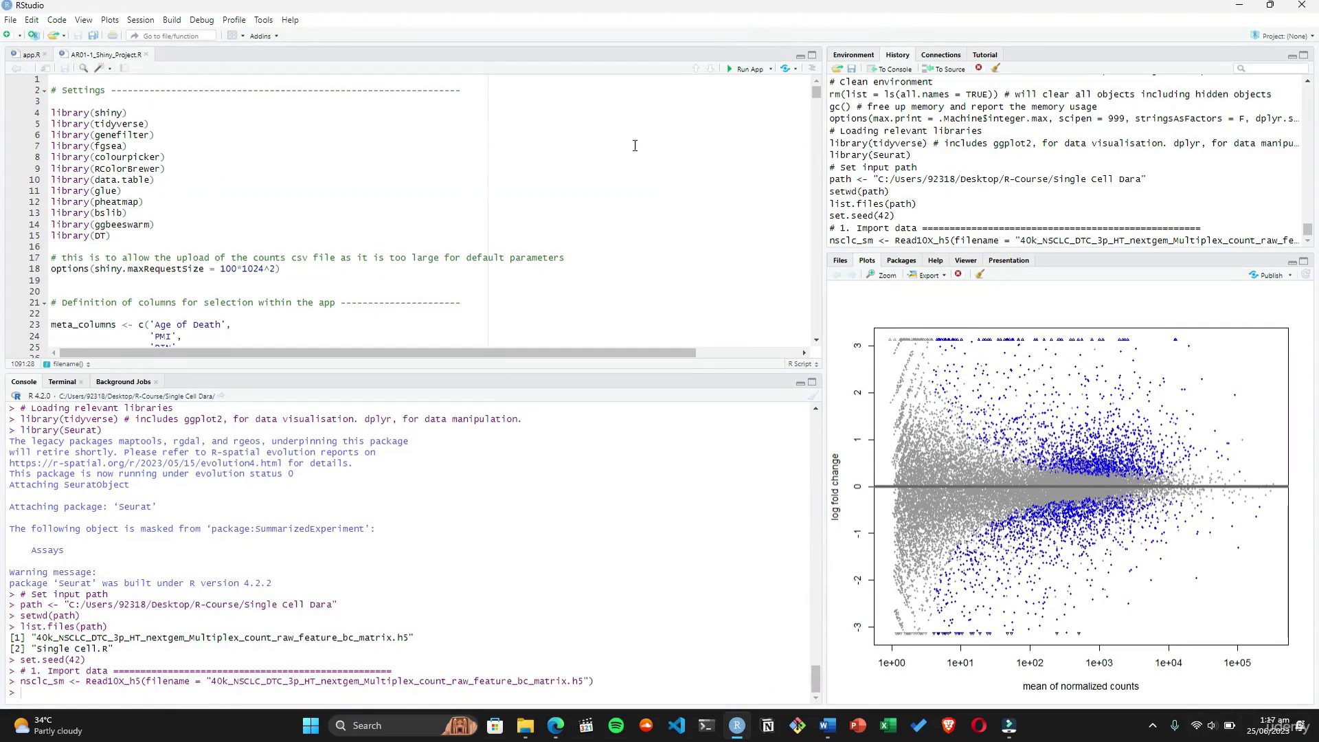
click(747, 70)
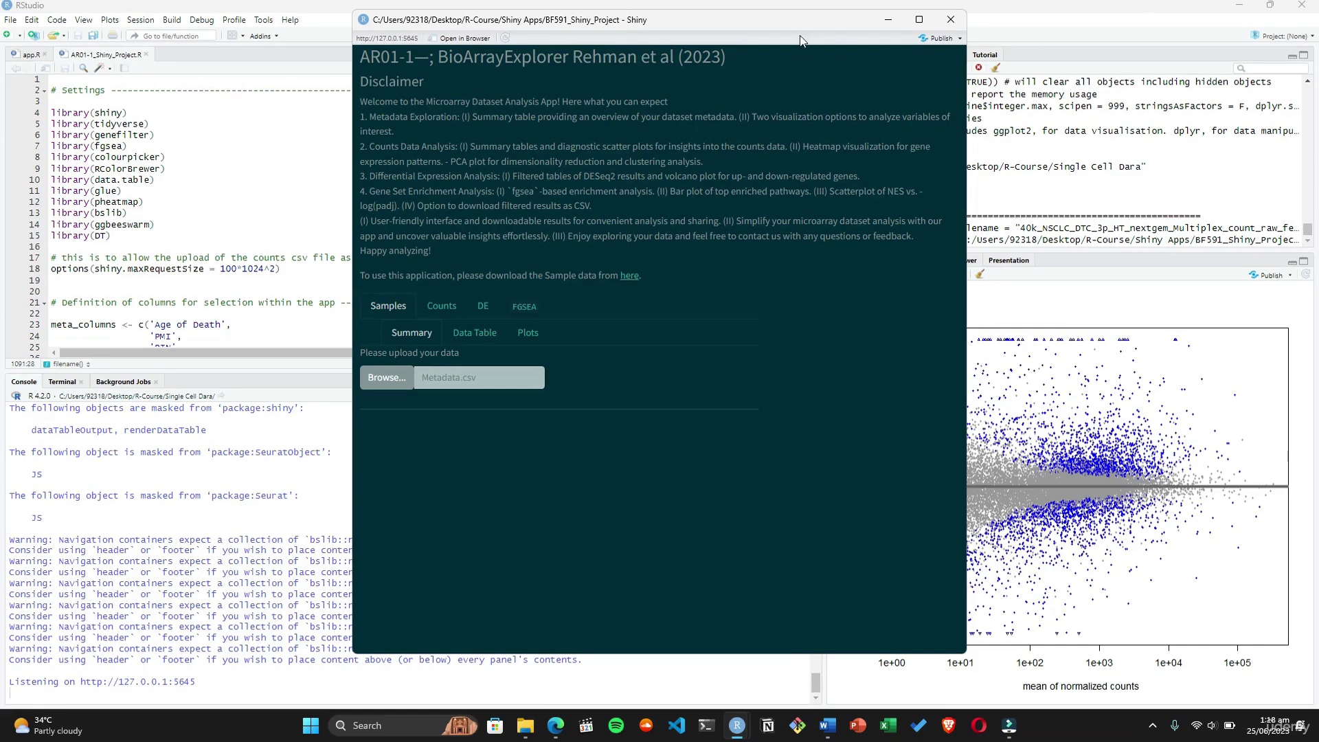
click(886, 20)
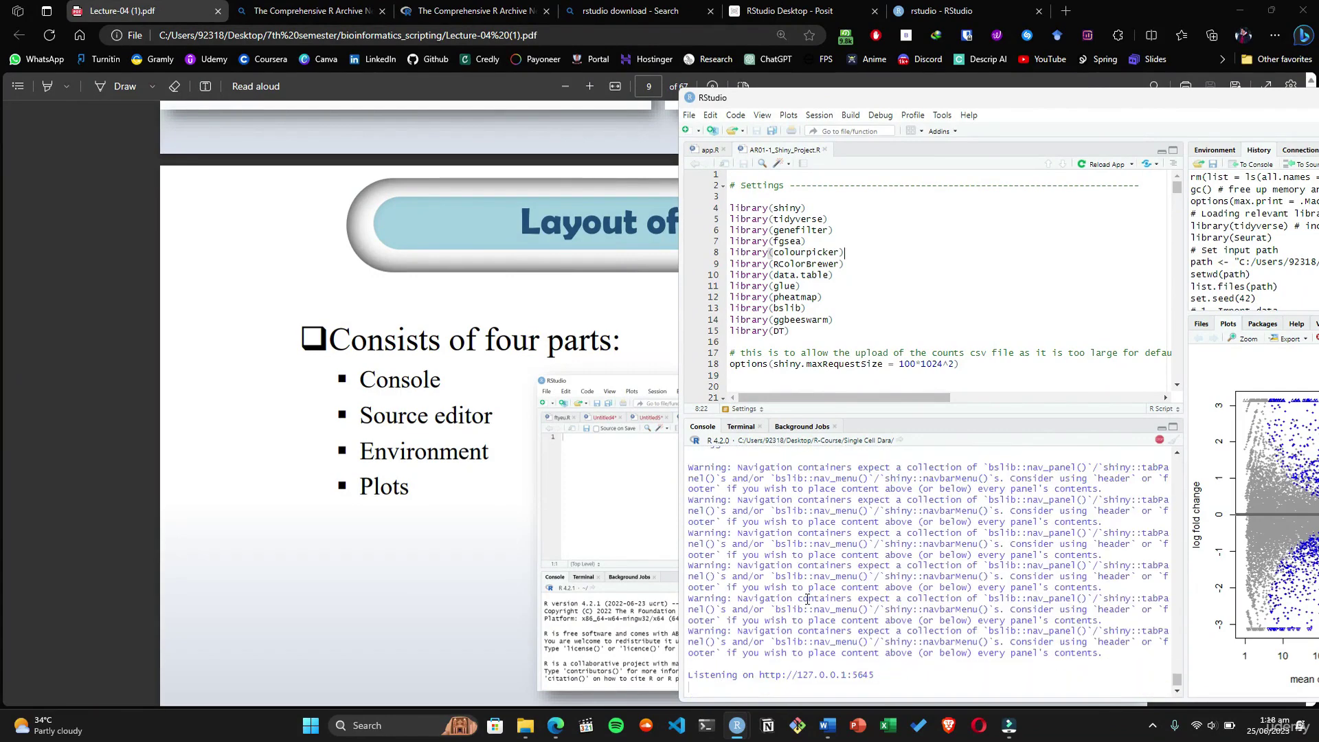
Step: Point out the console's "Listening on" line and the library() calls in the source editor, highlighting each briefly
drag(694, 675, 887, 669)
click(882, 677)
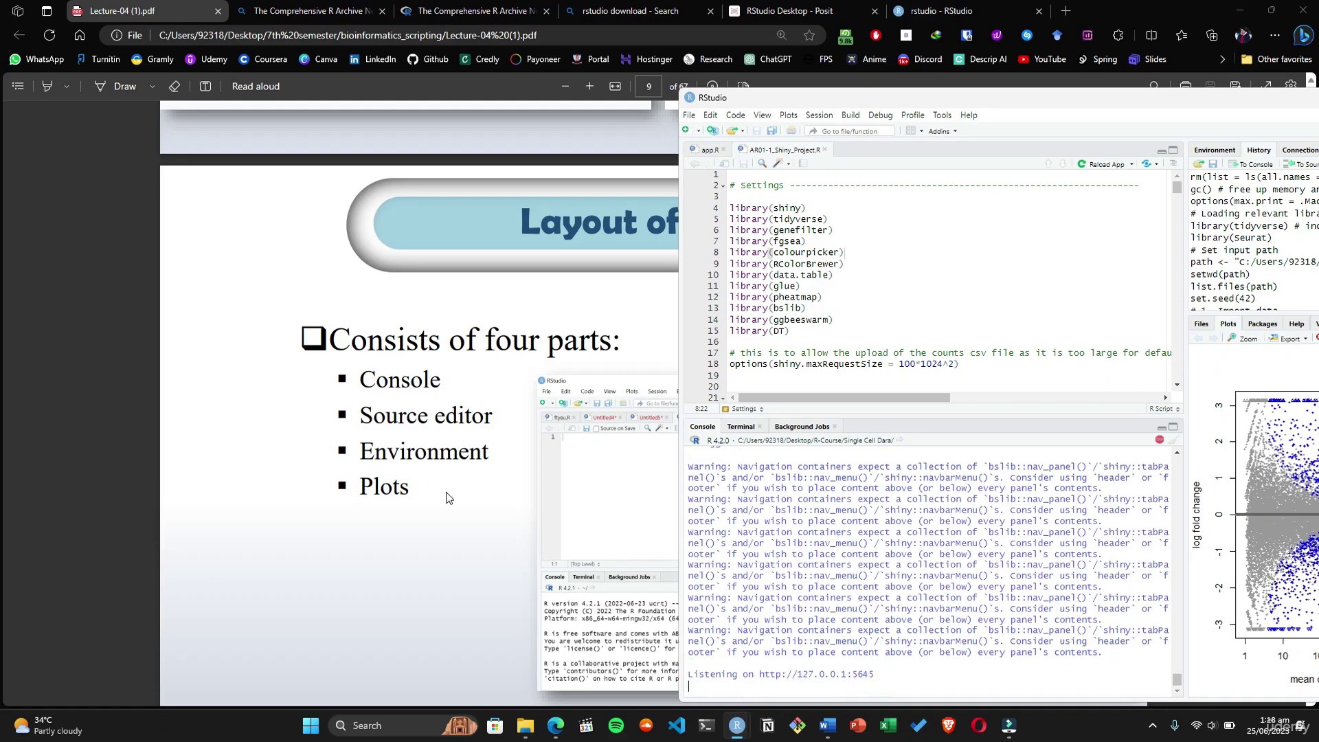
click(931, 274)
scroll(967, 329, down, 5)
scroll(969, 340, up, 3)
scroll(969, 339, up, 4)
drag(806, 207, 940, 303)
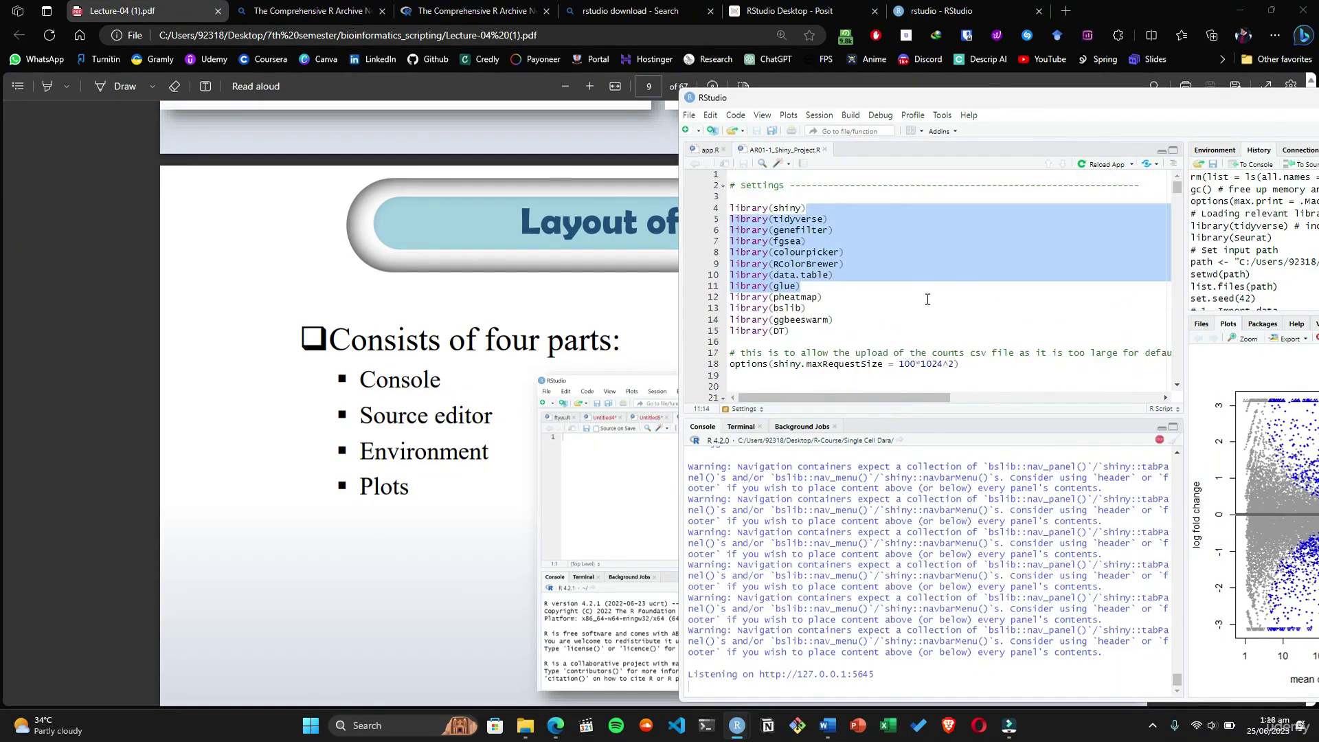
click(941, 301)
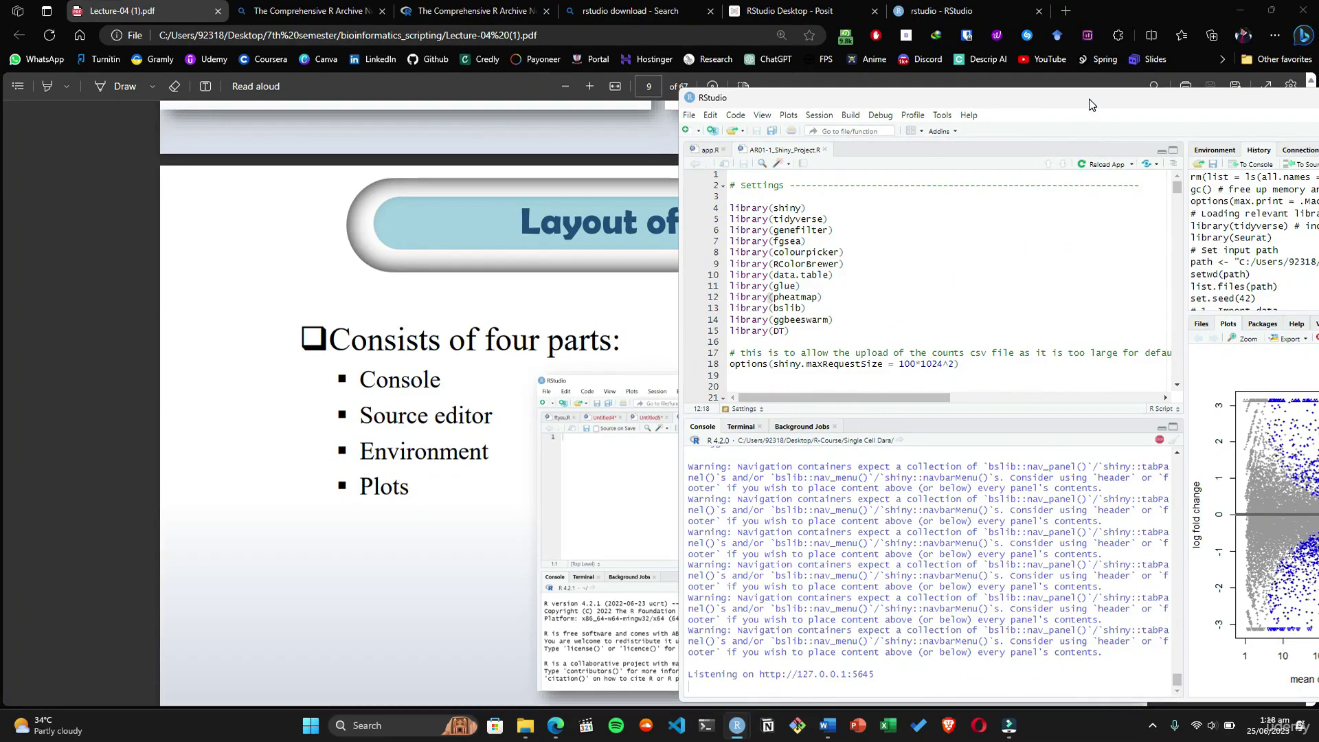
Step: Move the RStudio window to bring the whole layout into view, show the Environment pane, and check its memory usage options
drag(1088, 99, 811, 99)
click(961, 152)
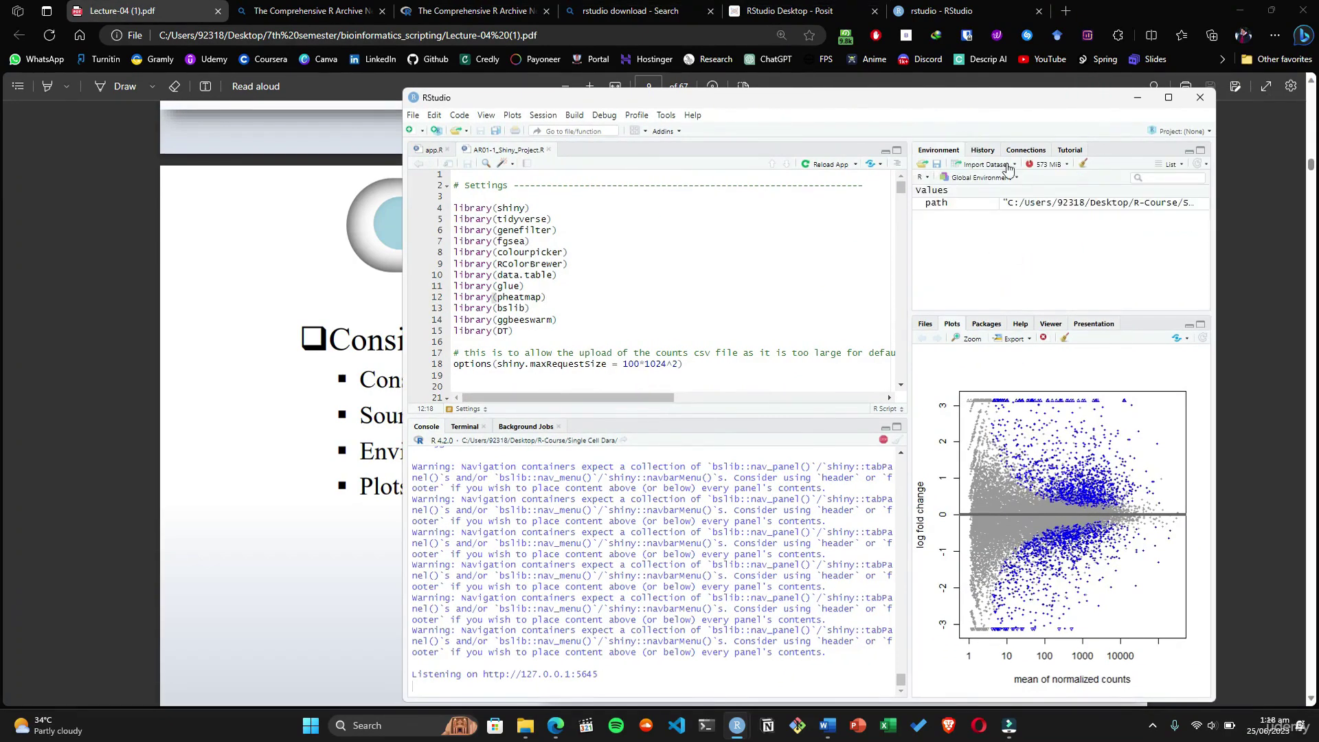
click(1045, 165)
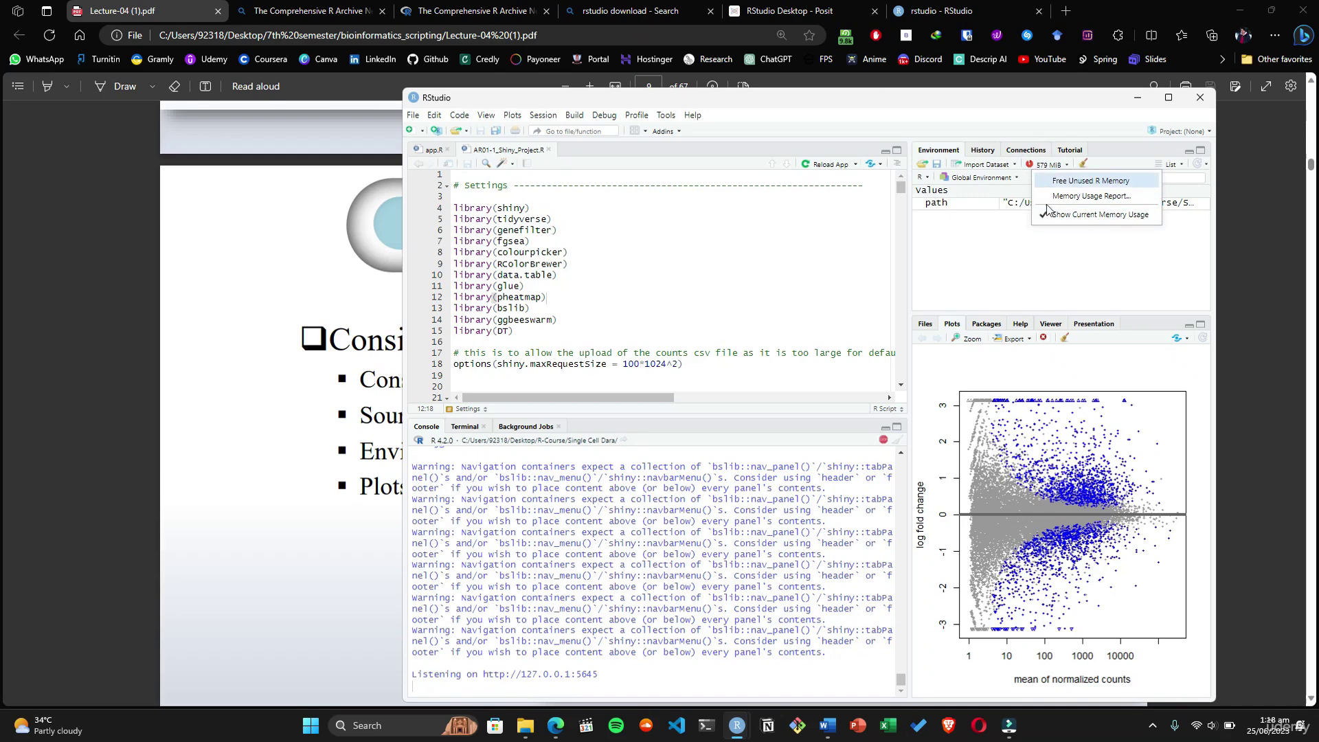
click(1014, 255)
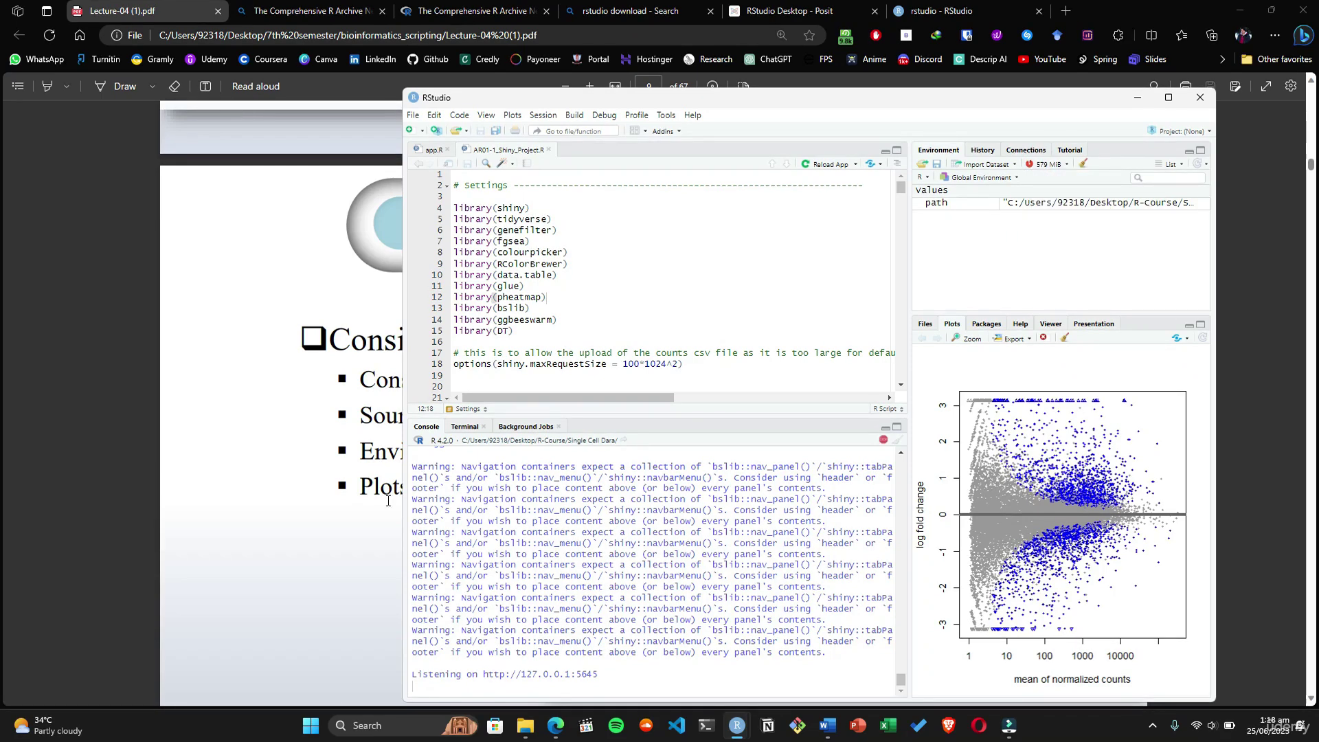
Step: Maximize and minimize RStudio, then examine the Console slide in the lecture PDF, highlighting the start of its description
click(1168, 97)
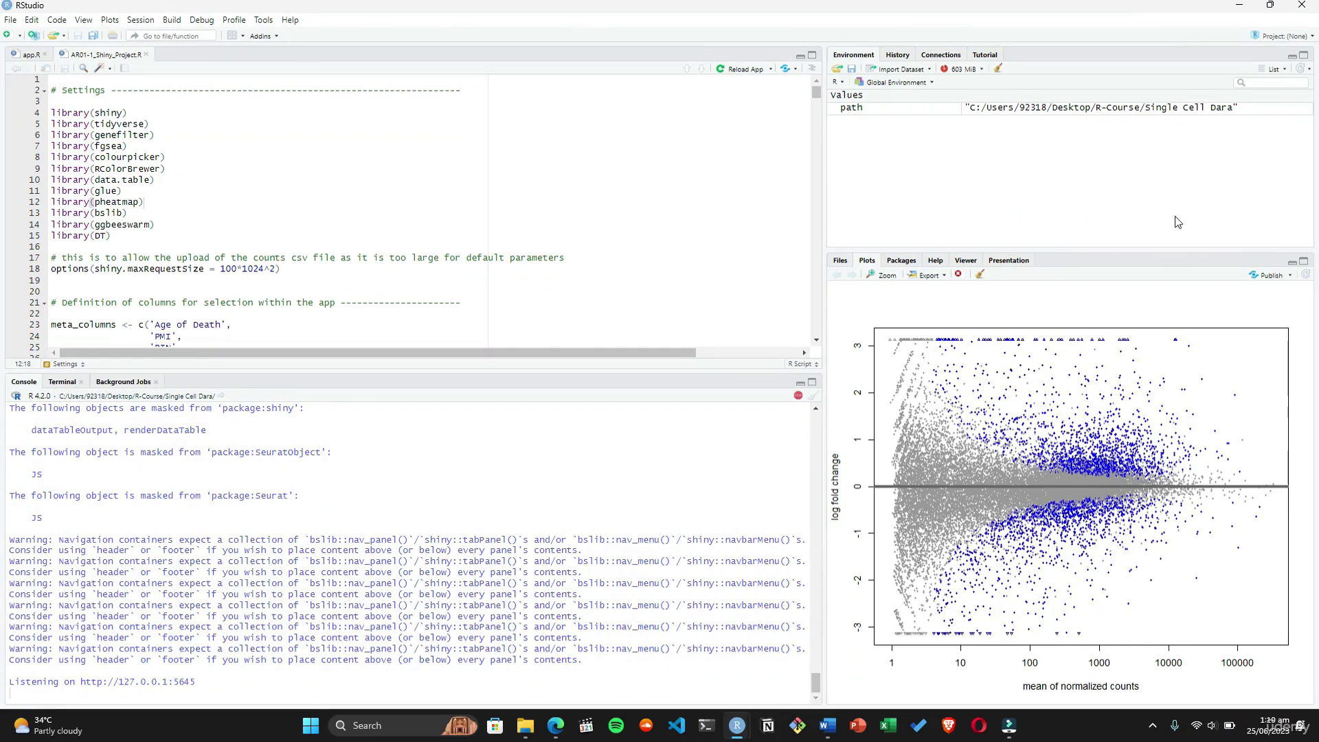
click(1239, 5)
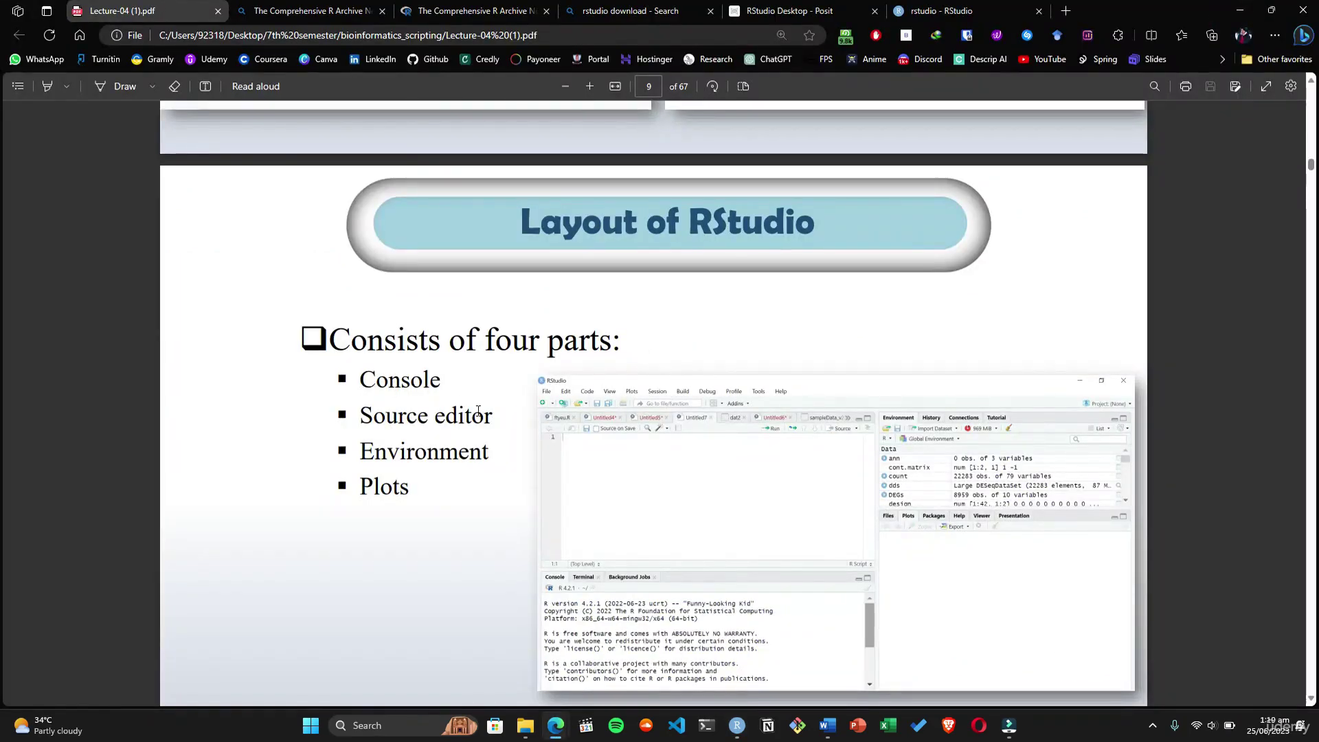
scroll(645, 440, down, 3)
scroll(645, 445, down, 4)
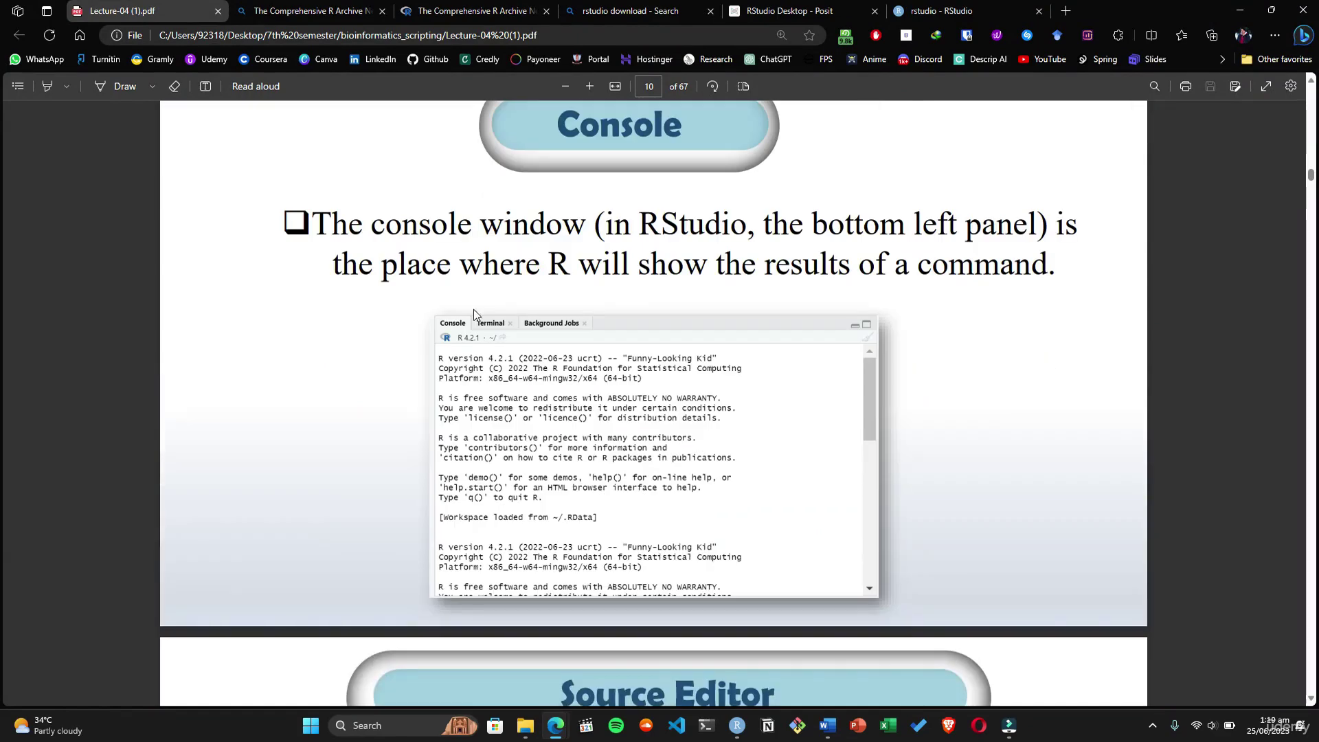
drag(334, 224, 746, 227)
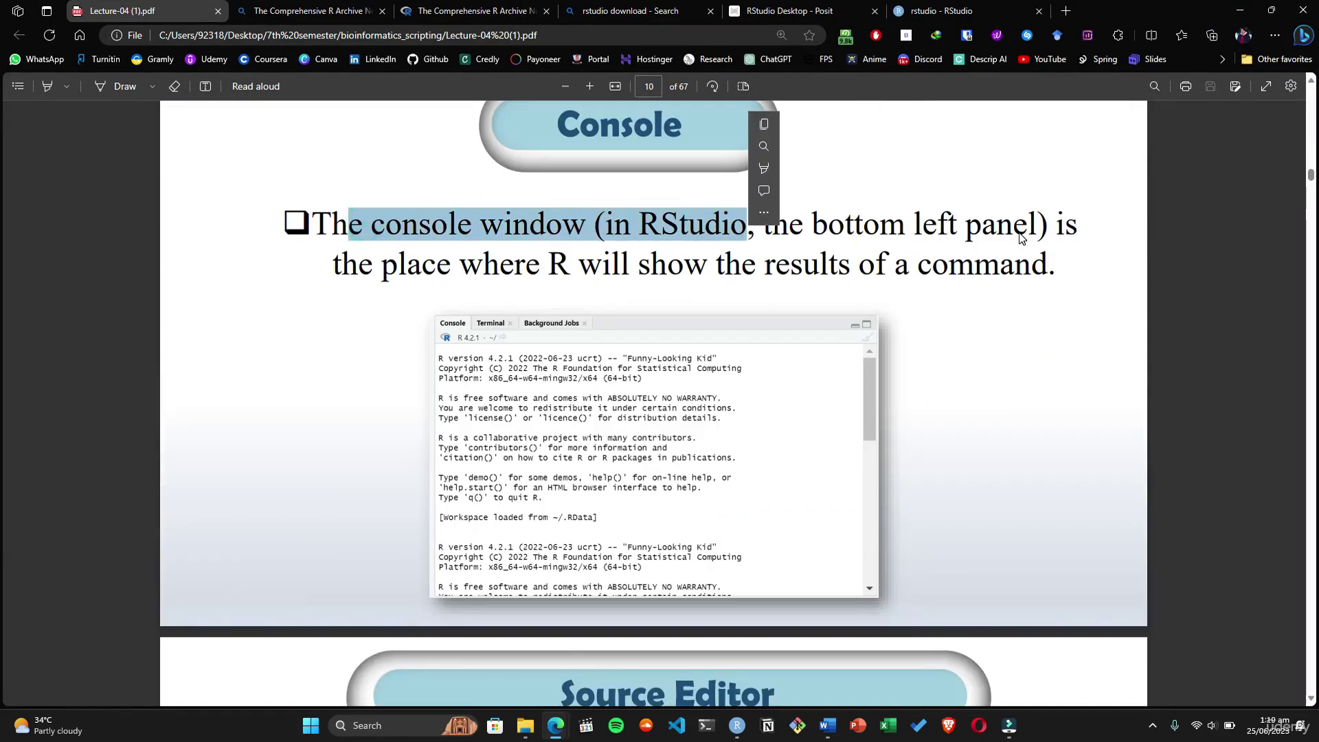
click(976, 249)
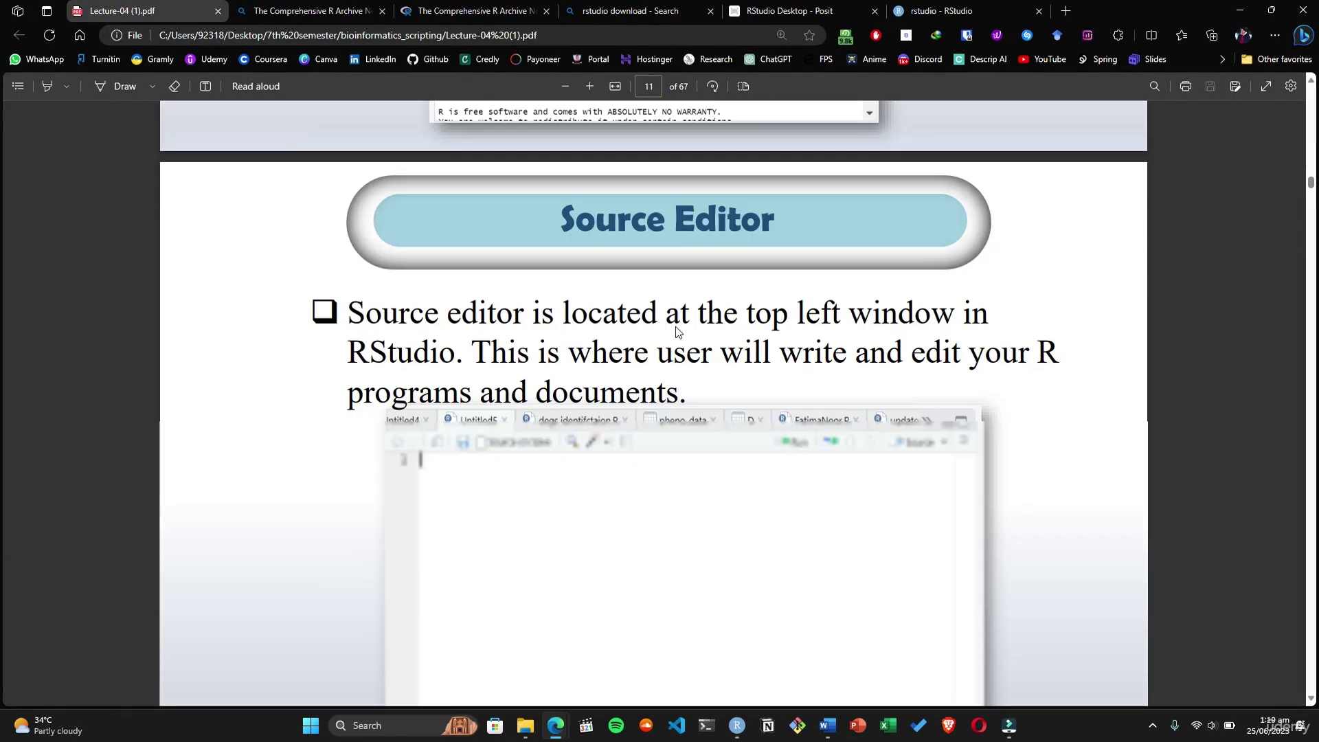
Step: Examine the Source Editor slide on page 11, highlighting the description of where R programs are written
scroll(906, 306, down, 7)
drag(394, 325, 753, 338)
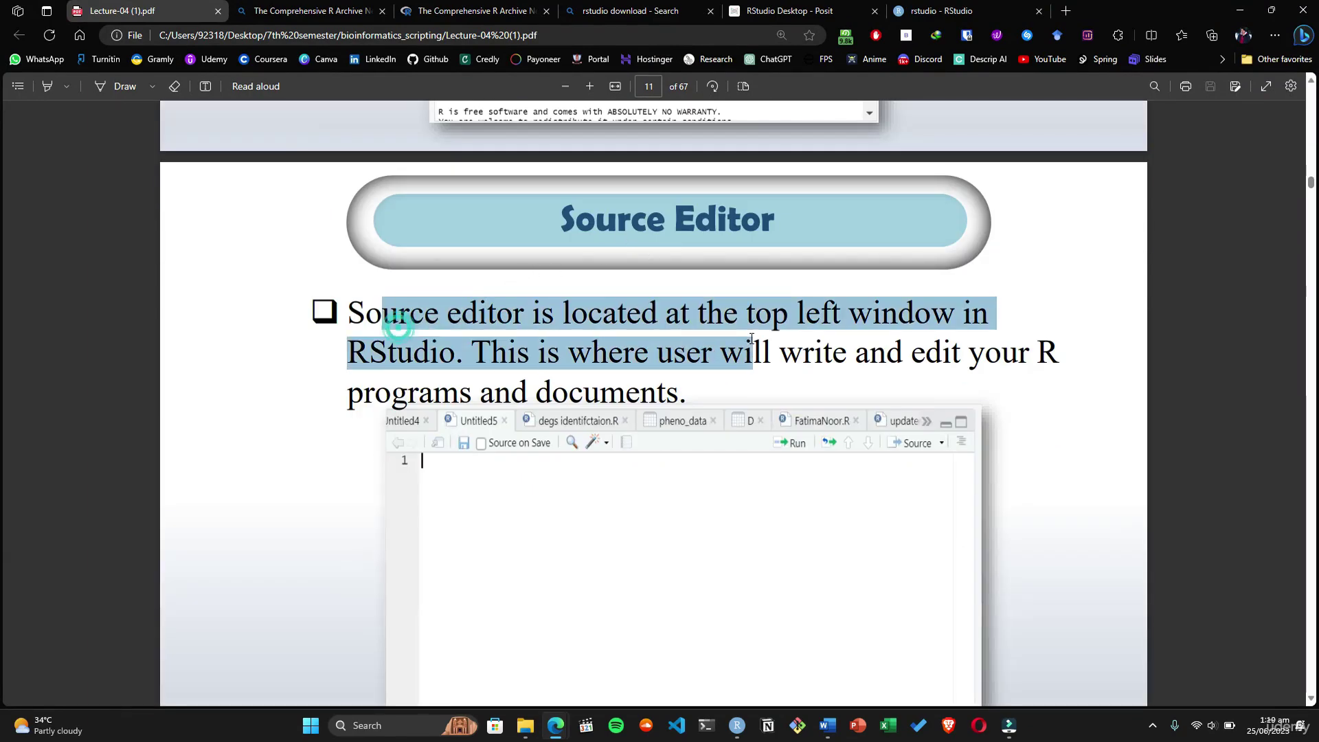
drag(688, 369, 694, 369)
click(656, 351)
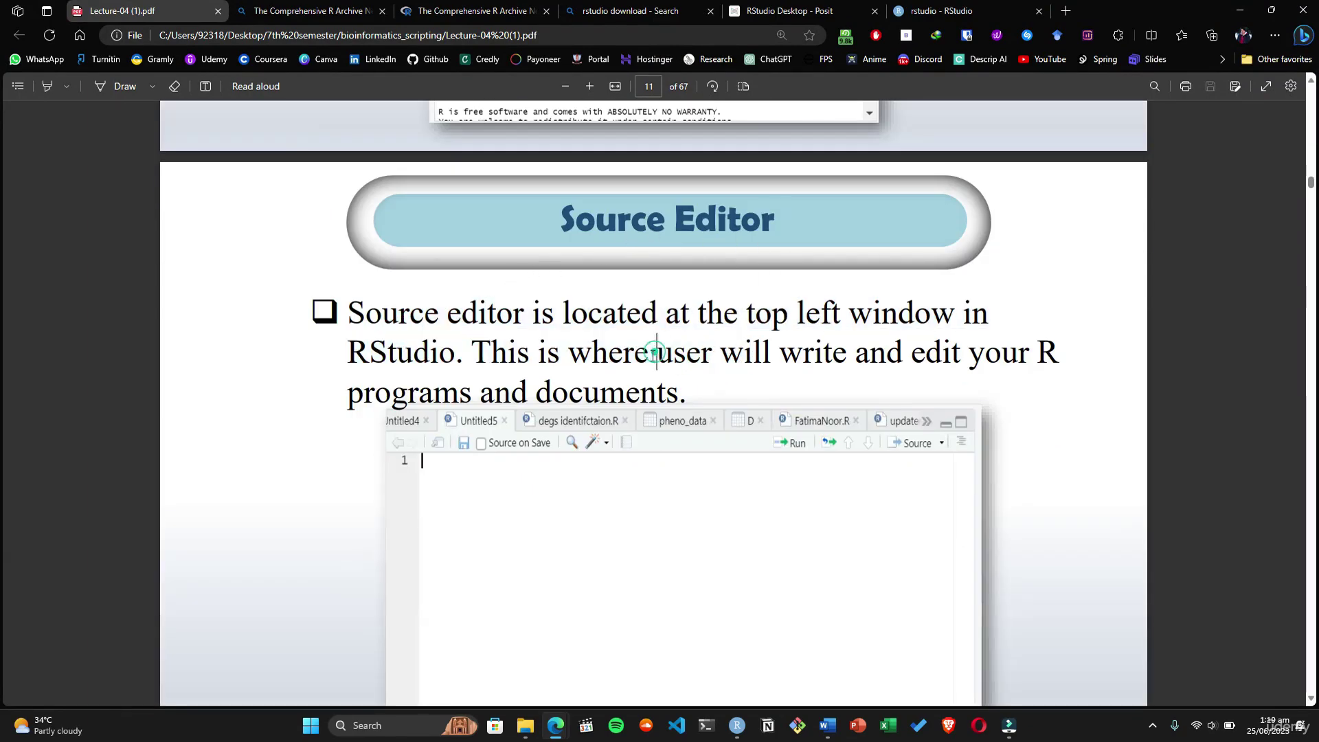
Step: Review the Environment slide and the Plots slide, highlighting the Plots text about the last pane's different tabs
scroll(555, 385, down, 8)
click(427, 281)
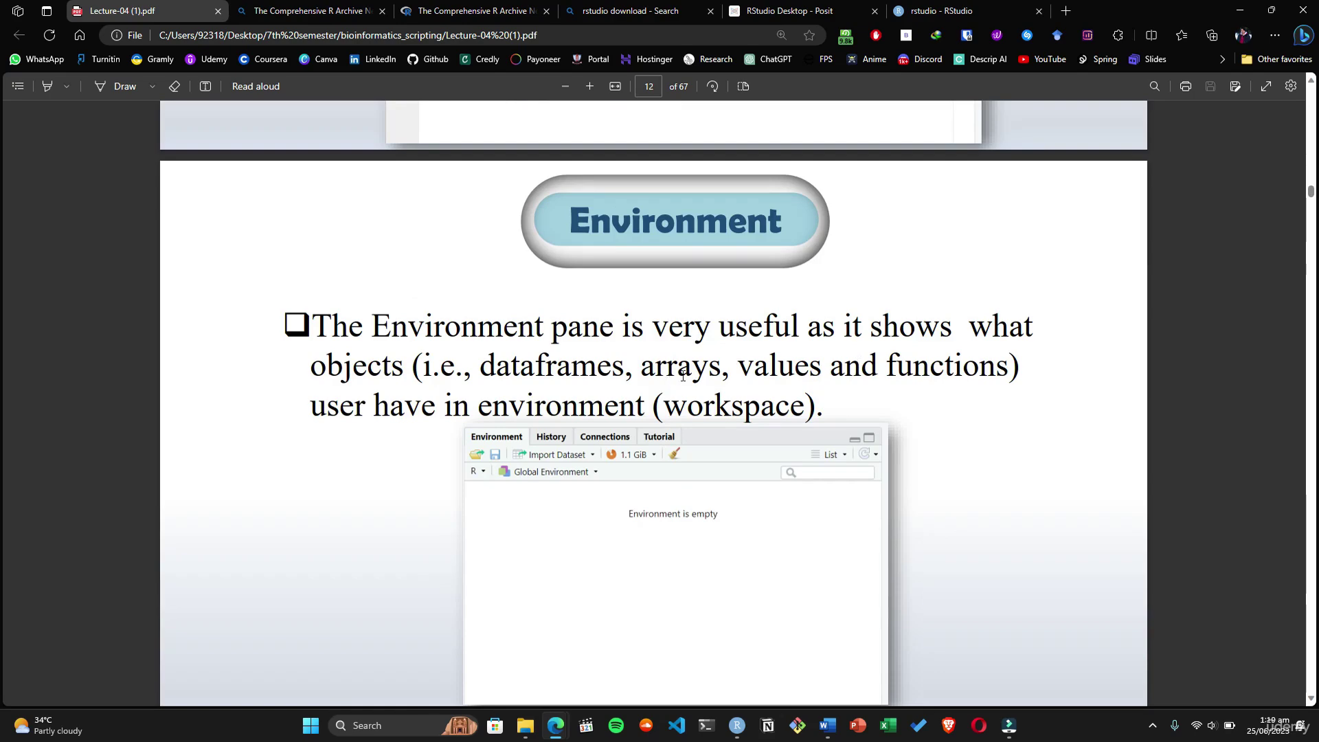
scroll(682, 375, down, 8)
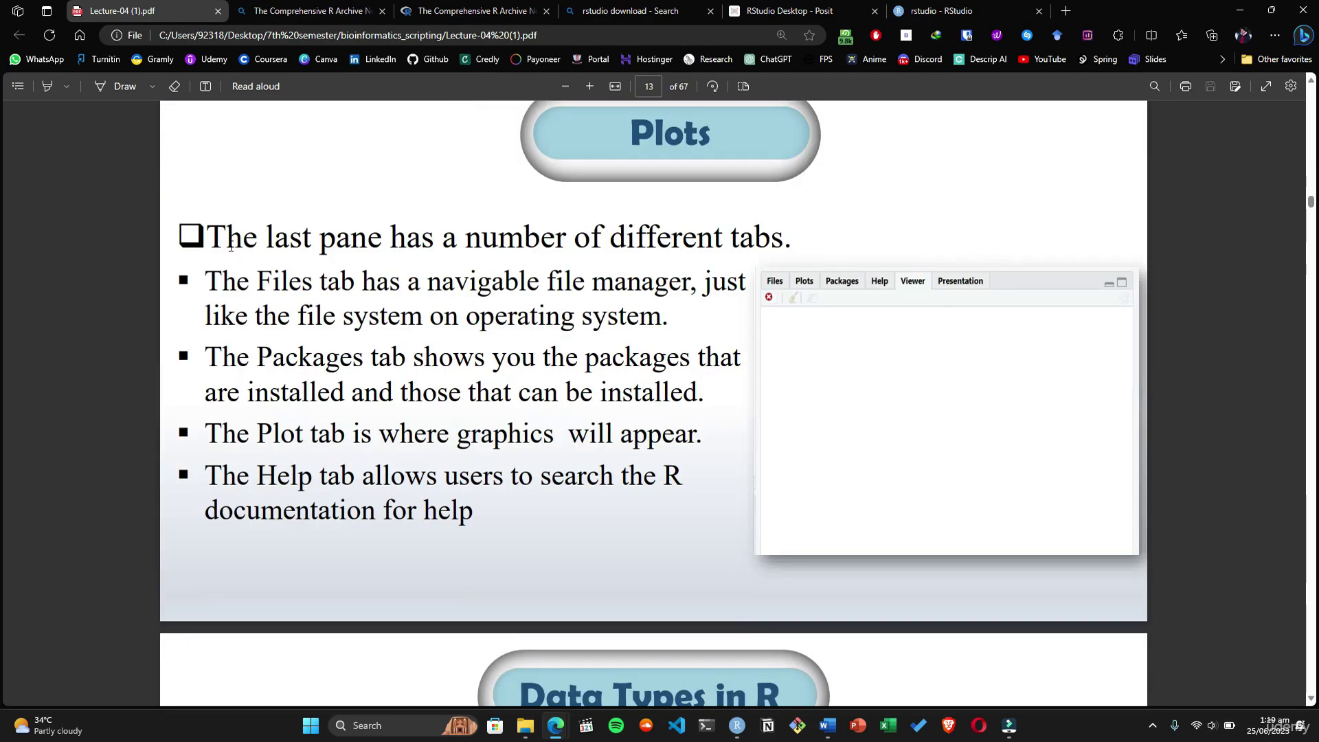
drag(215, 237, 463, 293)
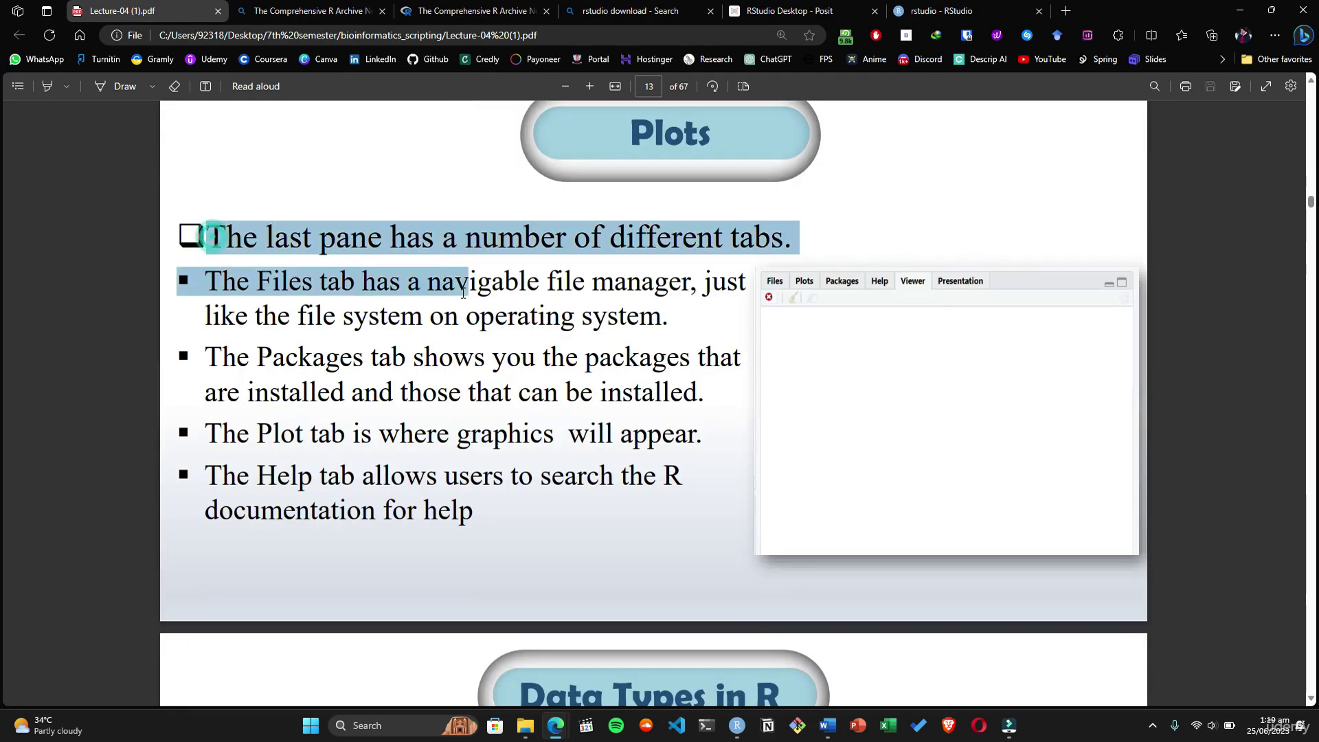
click(462, 294)
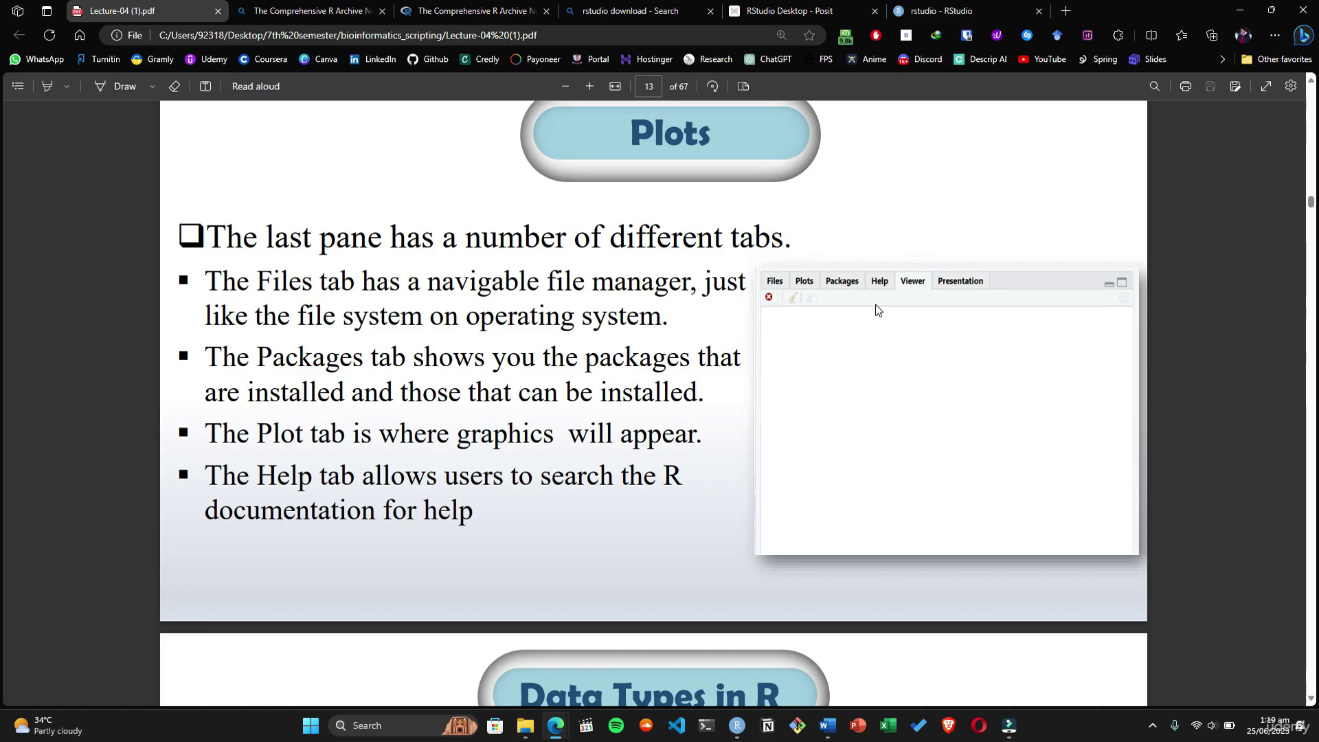
Step: Go on to the "Data Types in R" slide on page 14 and look over the three major types
scroll(662, 355, down, 4)
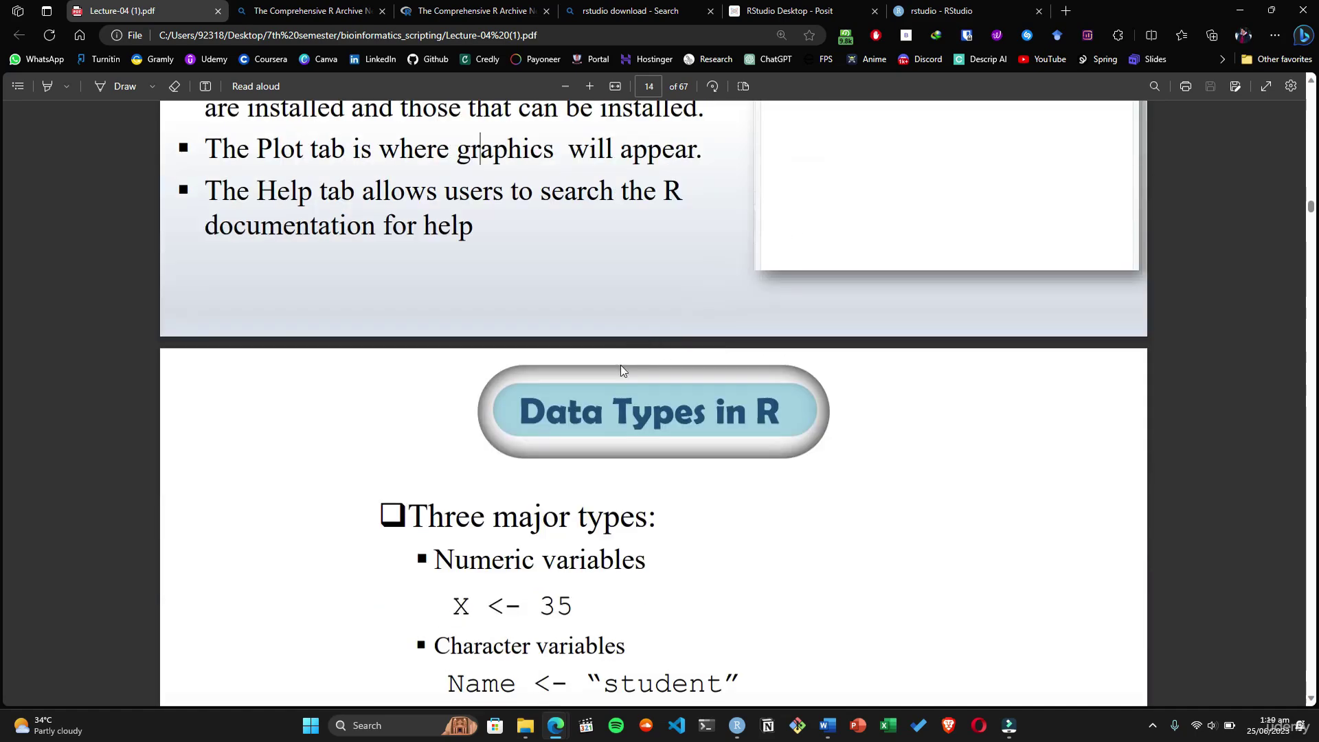
drag(521, 406, 781, 416)
scroll(781, 417, down, 5)
click(638, 463)
scroll(604, 398, up, 4)
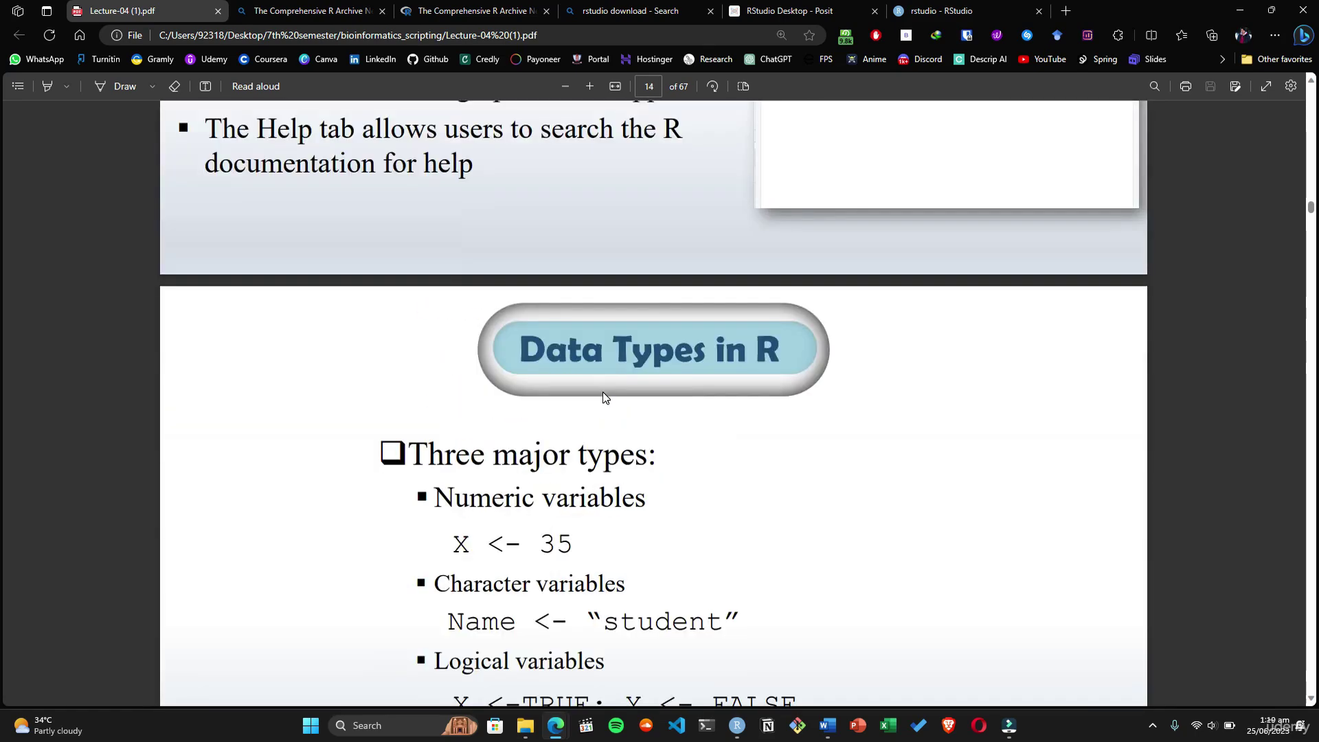